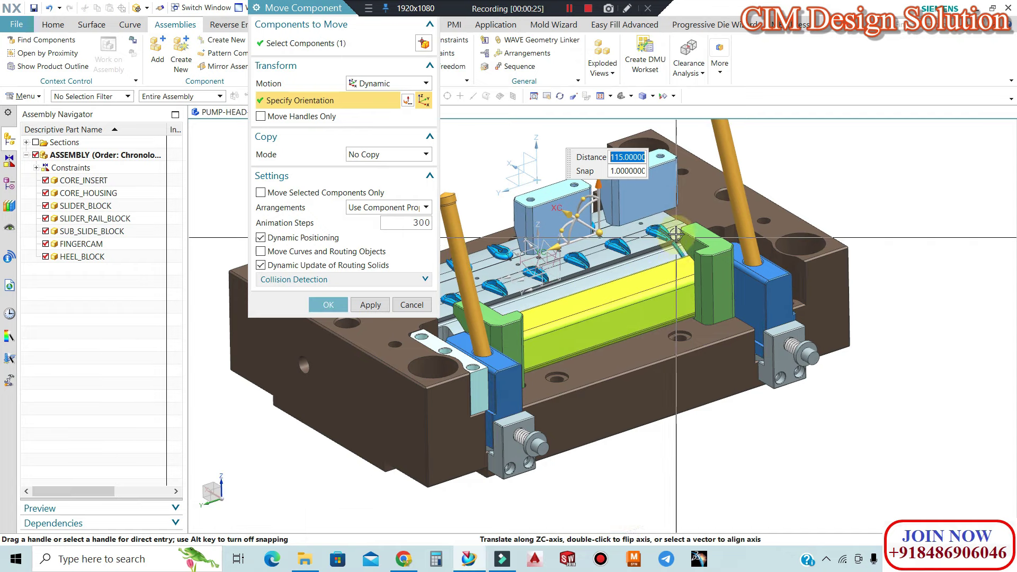
Pick the blue slider's pin and run the finger-cam slider motion over a distance of 115
{"action": "scroll", "coordinate": [672, 252], "scroll_direction": "up", "scroll_amount": 3}
{"action": "scroll", "coordinate": [657, 233], "scroll_direction": "up", "scroll_amount": 3}
{"action": "scroll", "coordinate": [633, 226], "scroll_direction": "up", "scroll_amount": 2}
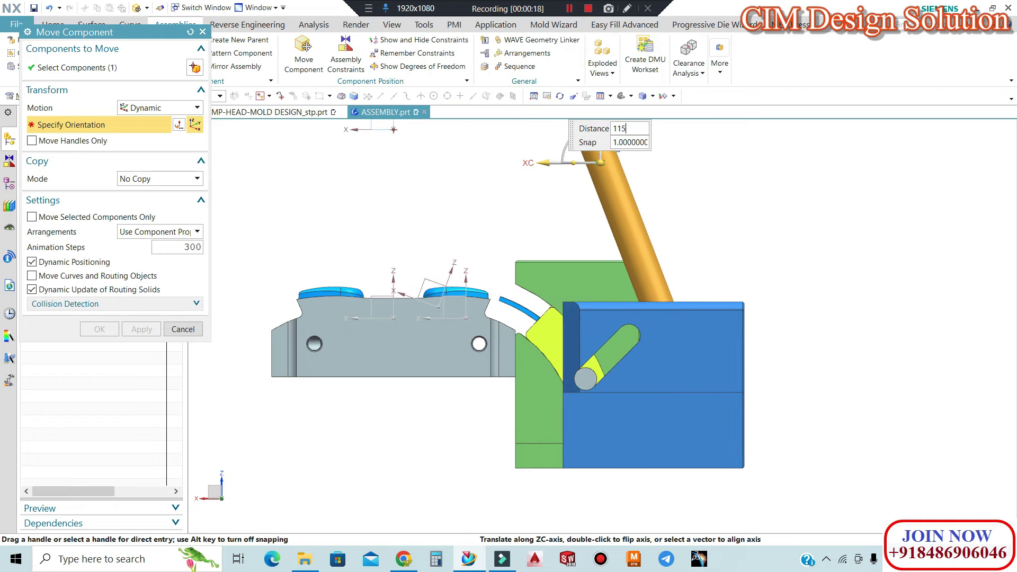
{"action": "left_click", "coordinate": [594, 366]}
{"action": "scroll", "coordinate": [531, 334], "scroll_direction": "up", "scroll_amount": 2}
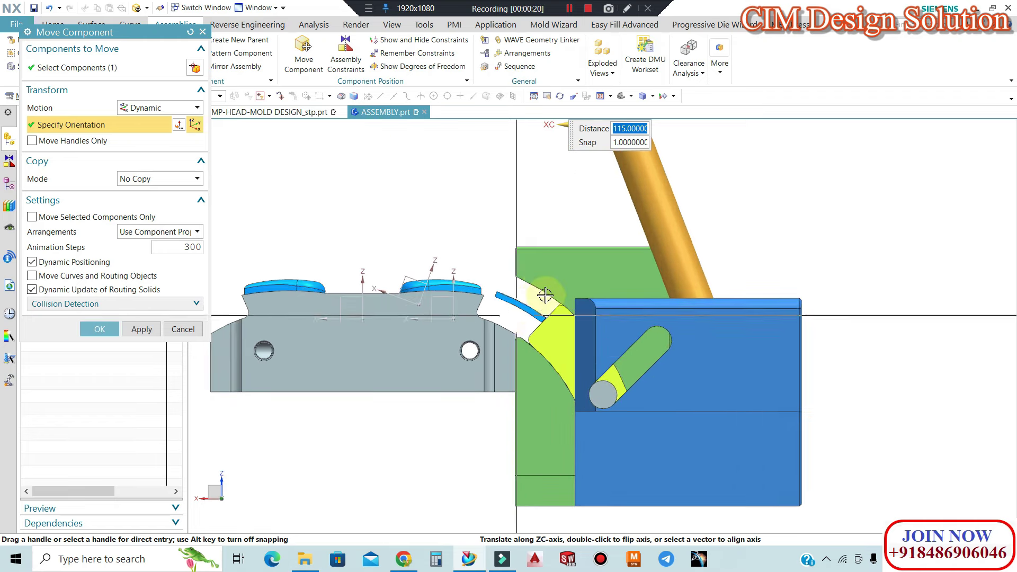
{"action": "scroll", "coordinate": [483, 297], "scroll_direction": "up", "scroll_amount": 1}
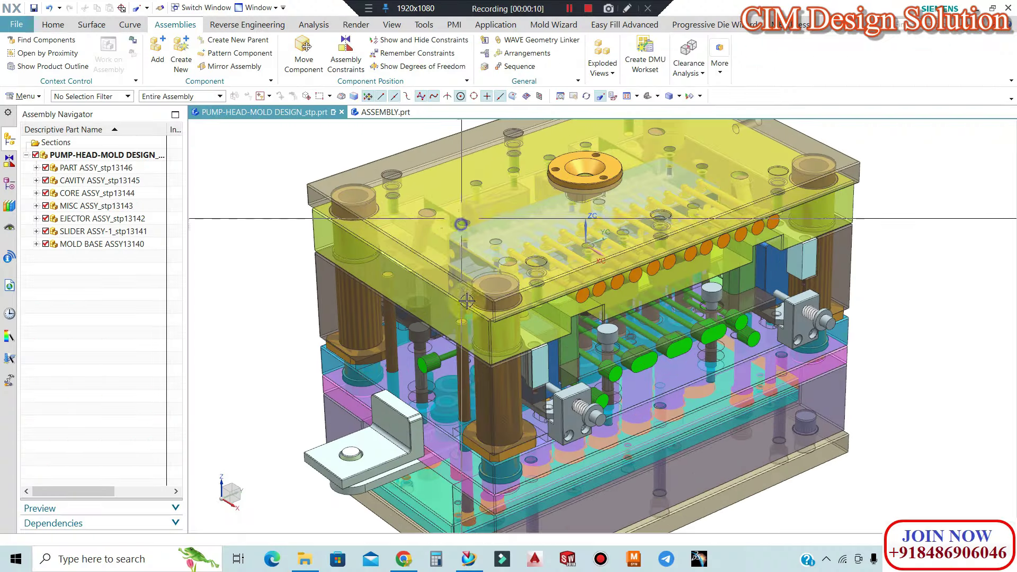
Hide every mold component except the blue pump-head parts using Ctrl+B with Invert Selection
{"action": "middle_click_drag", "start_coordinate": [467, 301], "coordinate": [497, 214]}
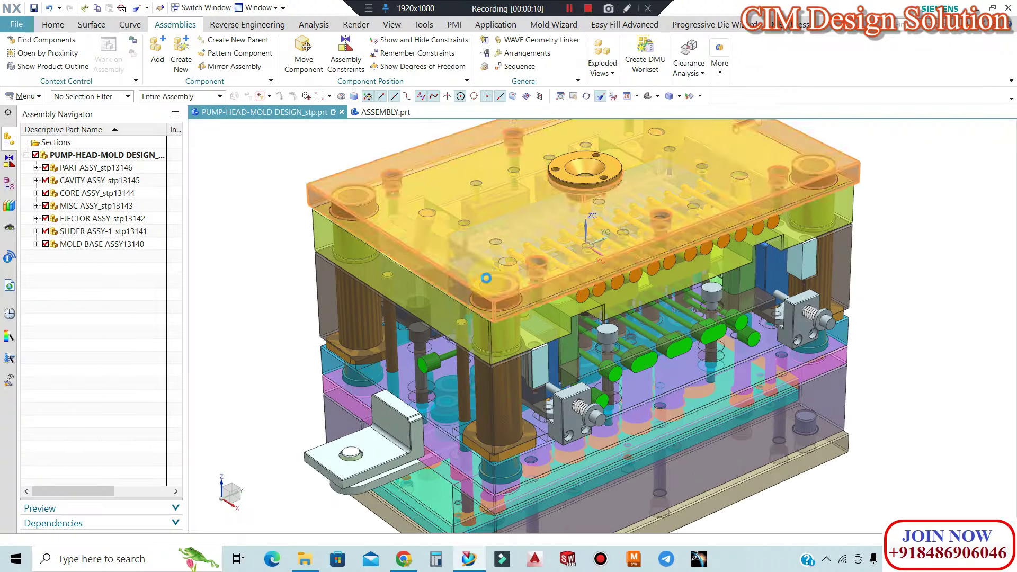
{"action": "scroll", "coordinate": [488, 302], "scroll_direction": "up", "scroll_amount": 2}
{"action": "scroll", "coordinate": [493, 292], "scroll_direction": "up", "scroll_amount": 3}
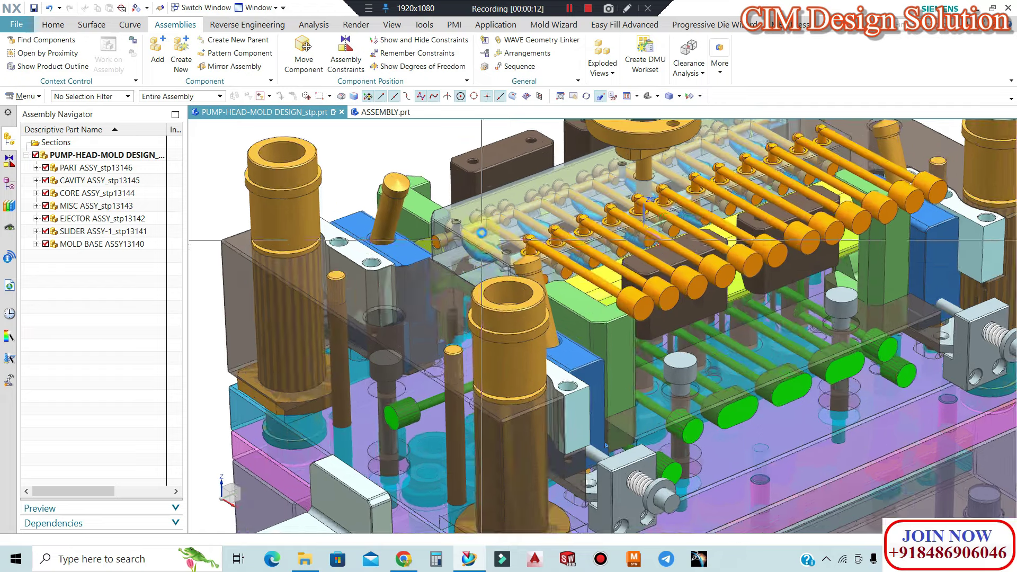
{"action": "scroll", "coordinate": [503, 270], "scroll_direction": "up", "scroll_amount": 3}
{"action": "scroll", "coordinate": [506, 263], "scroll_direction": "down", "scroll_amount": 3}
{"action": "scroll", "coordinate": [492, 243], "scroll_direction": "down", "scroll_amount": 2}
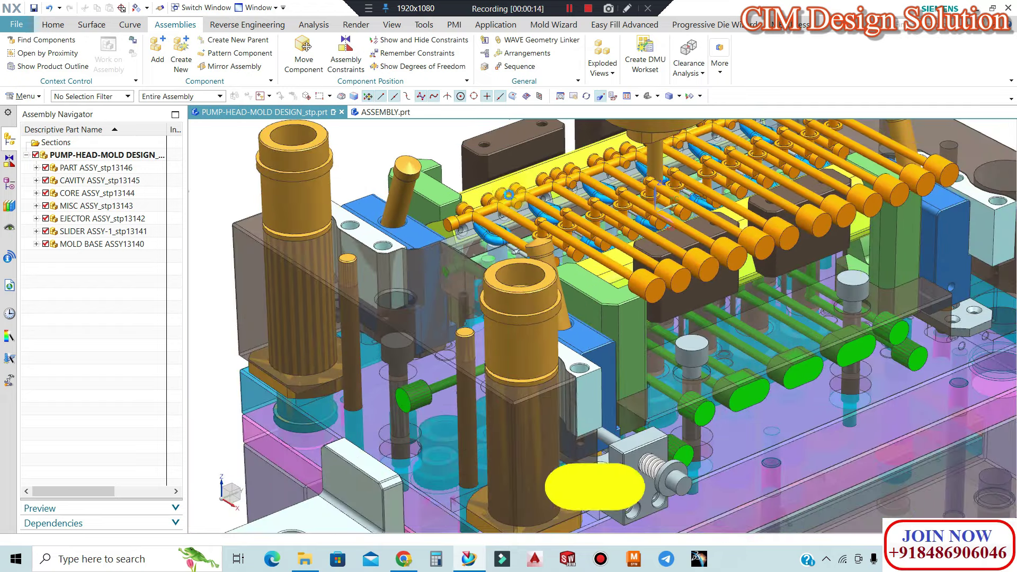
{"action": "key", "text": "ctrl+b"}
{"action": "left_click", "coordinate": [488, 239]}
{"action": "scroll", "coordinate": [487, 240], "scroll_direction": "down", "scroll_amount": 3}
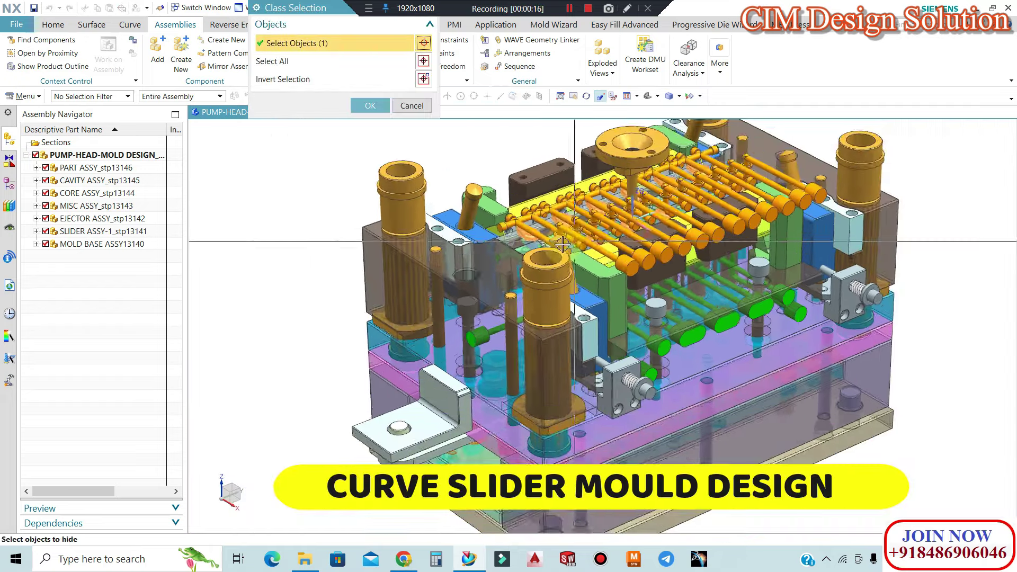
{"action": "scroll", "coordinate": [477, 212], "scroll_direction": "down", "scroll_amount": 3}
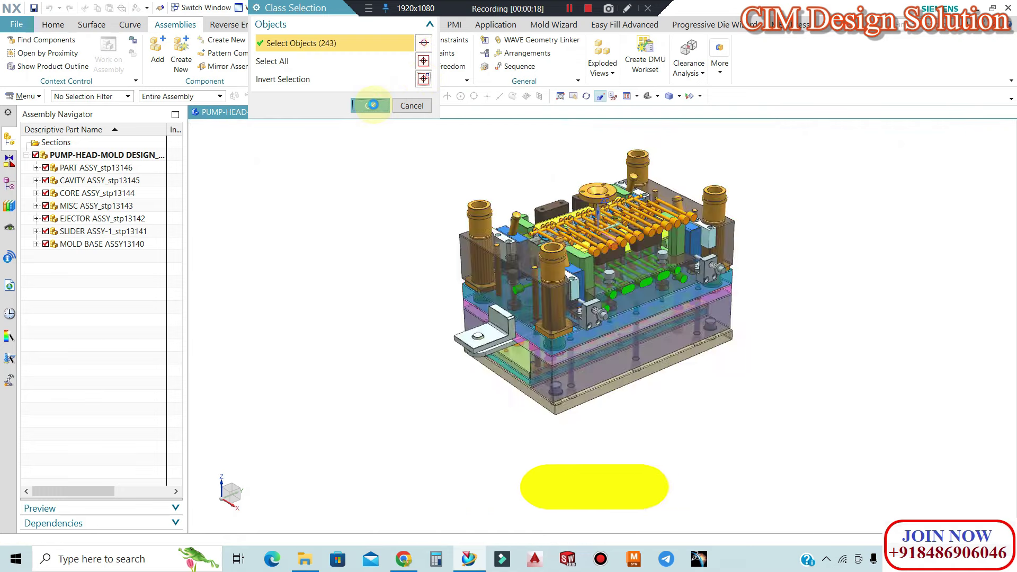
{"action": "left_click", "coordinate": [371, 106]}
Orbit and zoom around the isolated pump-head parts to view them from several angles
{"action": "scroll", "coordinate": [586, 238], "scroll_direction": "up", "scroll_amount": 3}
{"action": "mouse_move", "coordinate": [617, 268]}
{"action": "middle_mouse_down"}
{"action": "mouse_move", "coordinate": [575, 304]}
{"action": "mouse_move", "coordinate": [466, 164]}
{"action": "middle_mouse_up"}
{"action": "scroll", "coordinate": [609, 275], "scroll_direction": "up", "scroll_amount": 3}
{"action": "scroll", "coordinate": [624, 243], "scroll_direction": "down", "scroll_amount": 2}
{"action": "scroll", "coordinate": [572, 285], "scroll_direction": "down", "scroll_amount": 1}
{"action": "scroll", "coordinate": [465, 218], "scroll_direction": "up", "scroll_amount": 3}
{"action": "scroll", "coordinate": [516, 192], "scroll_direction": "up", "scroll_amount": 3}
{"action": "scroll", "coordinate": [516, 192], "scroll_direction": "up", "scroll_amount": 2}
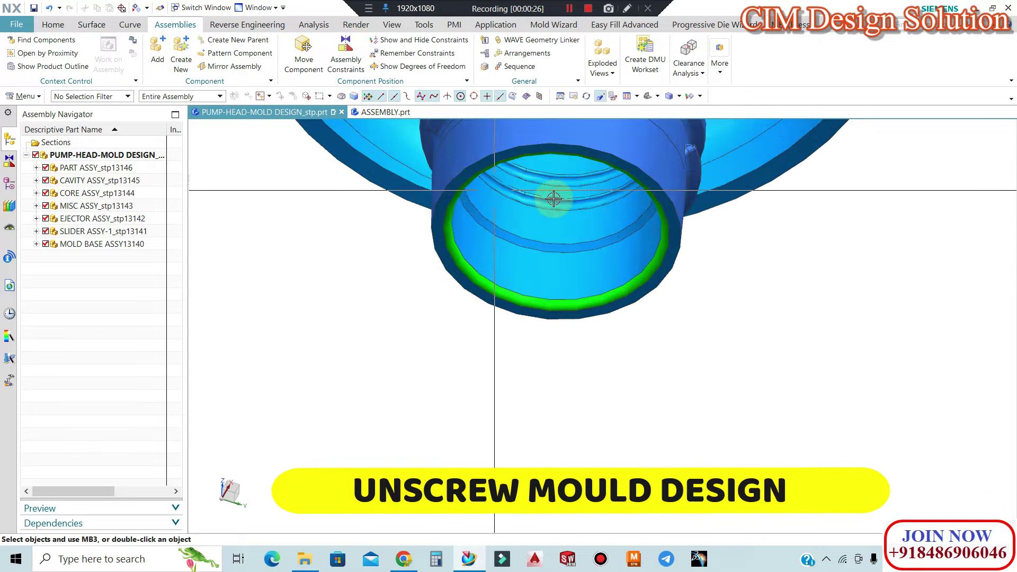
{"action": "scroll", "coordinate": [506, 244], "scroll_direction": "down", "scroll_amount": 3}
{"action": "scroll", "coordinate": [477, 212], "scroll_direction": "down", "scroll_amount": 2}
{"action": "scroll", "coordinate": [450, 191], "scroll_direction": "down", "scroll_amount": 2}
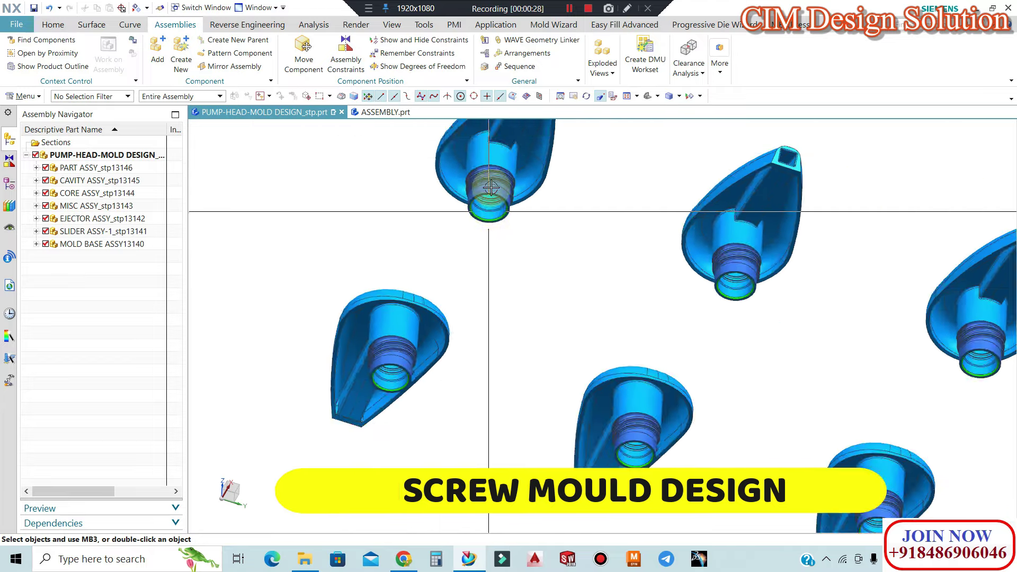
{"action": "scroll", "coordinate": [428, 178], "scroll_direction": "up", "scroll_amount": 2}
{"action": "scroll", "coordinate": [429, 178], "scroll_direction": "up", "scroll_amount": 2}
{"action": "scroll", "coordinate": [465, 165], "scroll_direction": "down", "scroll_amount": 2}
{"action": "scroll", "coordinate": [454, 211], "scroll_direction": "down", "scroll_amount": 3}
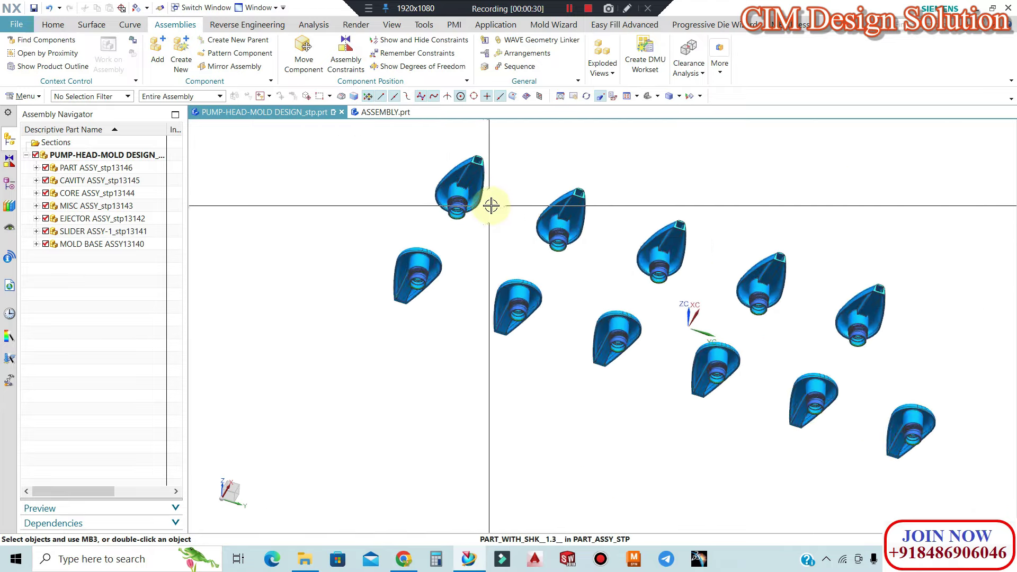
{"action": "middle_click_drag", "start_coordinate": [488, 205], "coordinate": [502, 233]}
{"action": "middle_click_drag", "start_coordinate": [508, 268], "coordinate": [483, 286]}
{"action": "scroll", "coordinate": [480, 318], "scroll_direction": "up", "scroll_amount": 3}
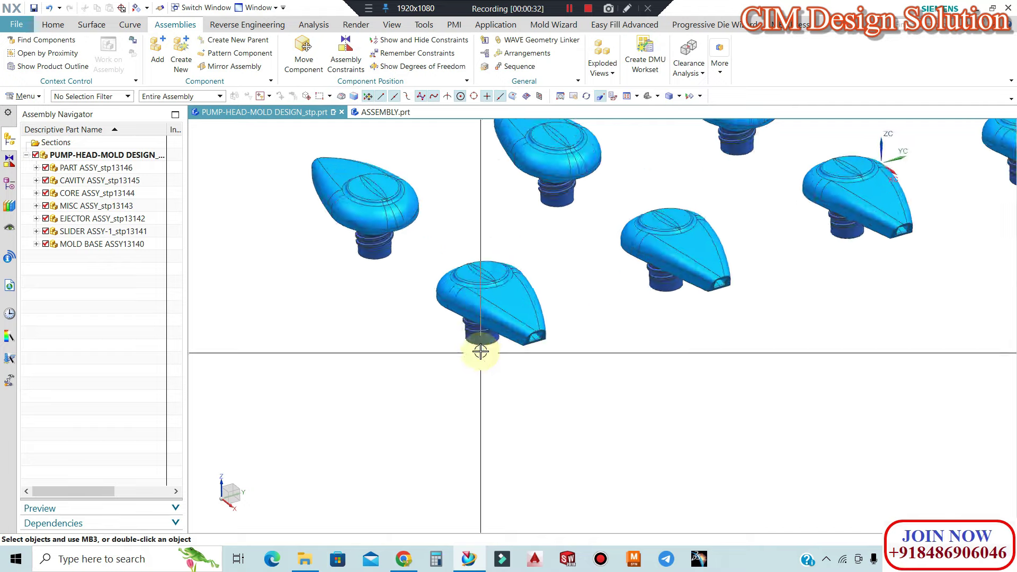
{"action": "scroll", "coordinate": [479, 319], "scroll_direction": "up", "scroll_amount": 2}
{"action": "scroll", "coordinate": [494, 313], "scroll_direction": "down", "scroll_amount": 3}
{"action": "scroll", "coordinate": [476, 283], "scroll_direction": "up", "scroll_amount": 3}
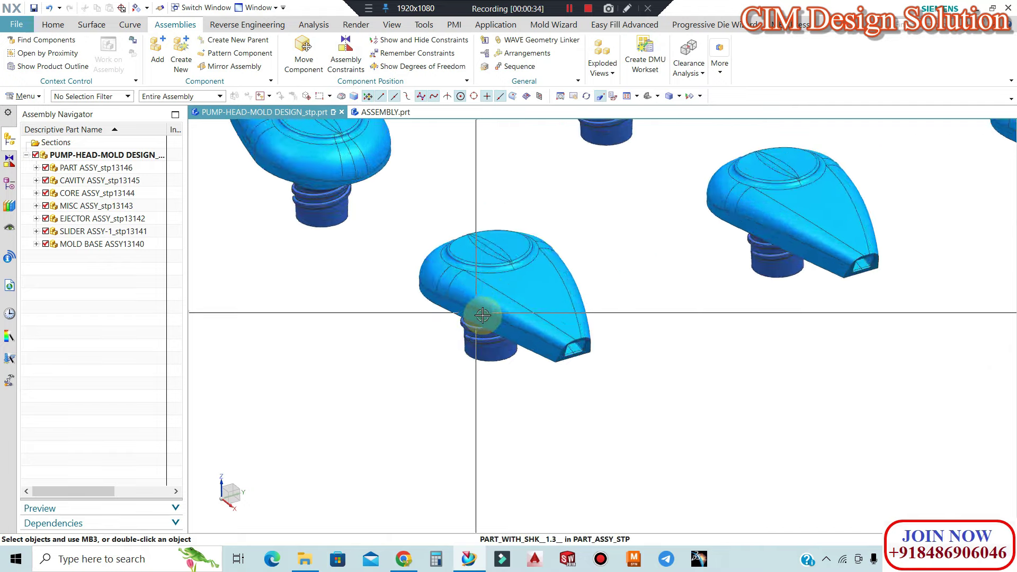
{"action": "scroll", "coordinate": [484, 318], "scroll_direction": "down", "scroll_amount": 3}
{"action": "scroll", "coordinate": [564, 259], "scroll_direction": "down", "scroll_amount": 1}
{"action": "middle_click_drag", "start_coordinate": [565, 259], "coordinate": [721, 234]}
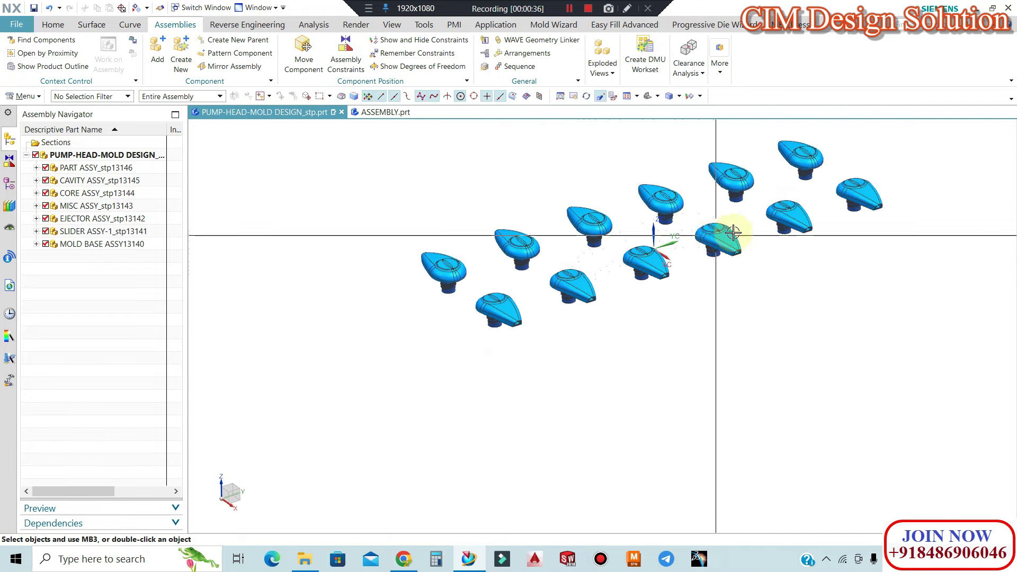
{"action": "scroll", "coordinate": [737, 225], "scroll_direction": "up", "scroll_amount": 2}
{"action": "scroll", "coordinate": [696, 245], "scroll_direction": "down", "scroll_amount": 2}
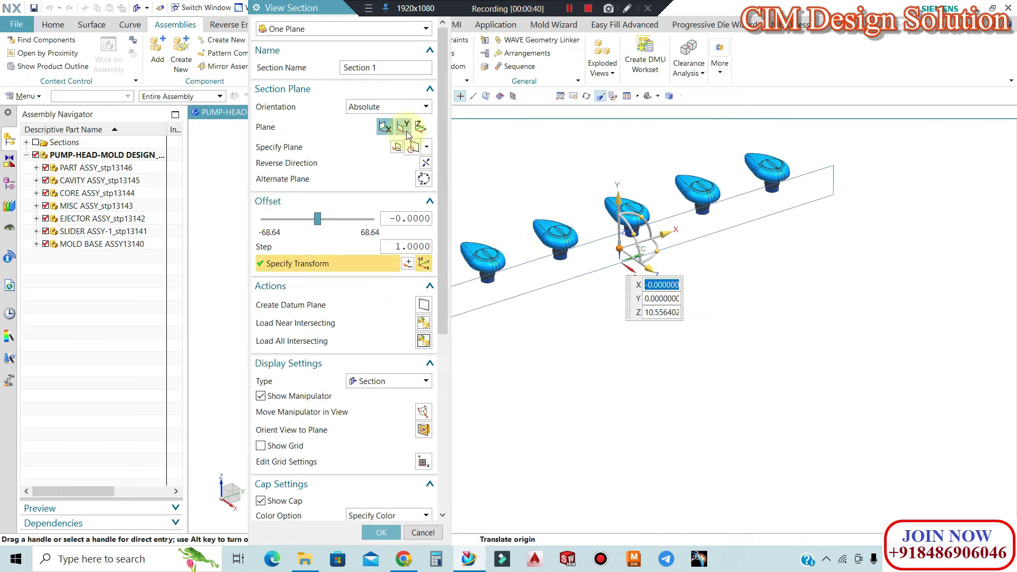
Cut the pump-head parts with a Y-plane section at offset 30
{"action": "left_click", "coordinate": [406, 132]}
{"action": "scroll", "coordinate": [624, 212], "scroll_direction": "up", "scroll_amount": 5}
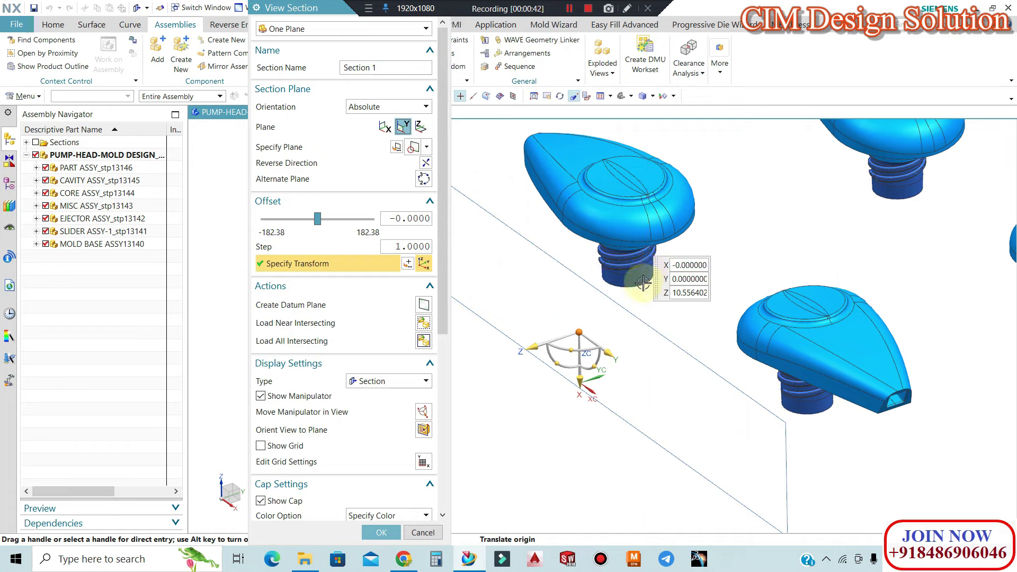
{"action": "left_click", "coordinate": [640, 284]}
Orbit and zoom around the sectioned pump heads to inspect the exposed cross-section
{"action": "mouse_move", "coordinate": [641, 285]}
{"action": "middle_mouse_down"}
{"action": "mouse_move", "coordinate": [667, 228]}
{"action": "mouse_move", "coordinate": [583, 197]}
{"action": "middle_mouse_up"}
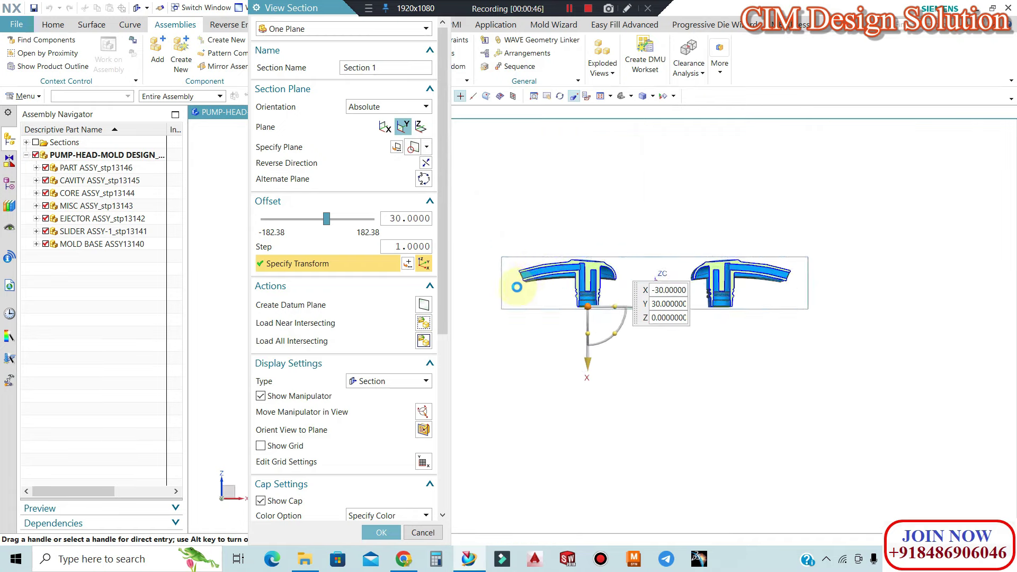
{"action": "scroll", "coordinate": [517, 284], "scroll_direction": "up", "scroll_amount": 3}
{"action": "scroll", "coordinate": [596, 238], "scroll_direction": "up", "scroll_amount": 3}
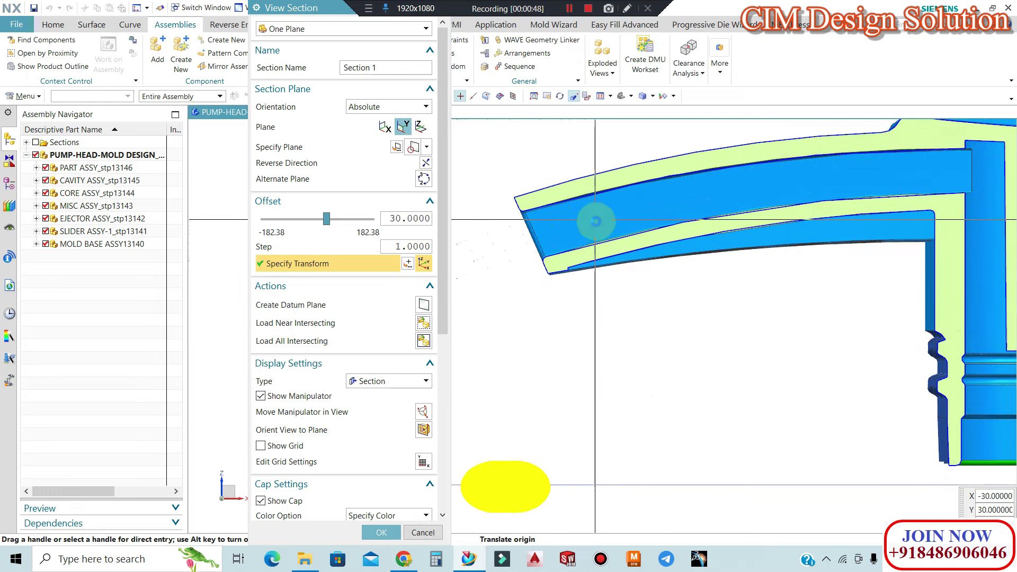
{"action": "scroll", "coordinate": [581, 233], "scroll_direction": "down", "scroll_amount": 3}
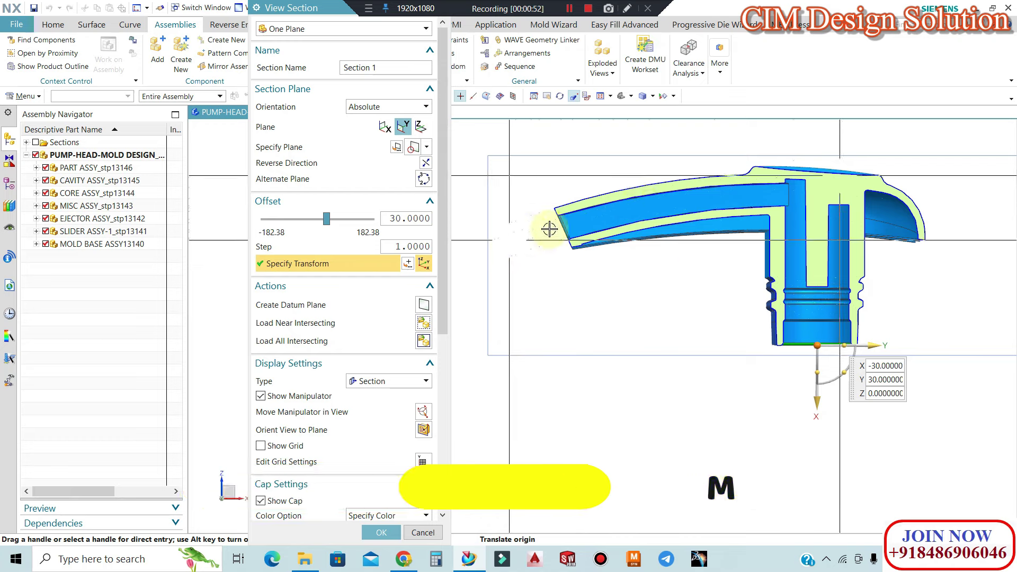
{"action": "scroll", "coordinate": [582, 228], "scroll_direction": "down", "scroll_amount": 2}
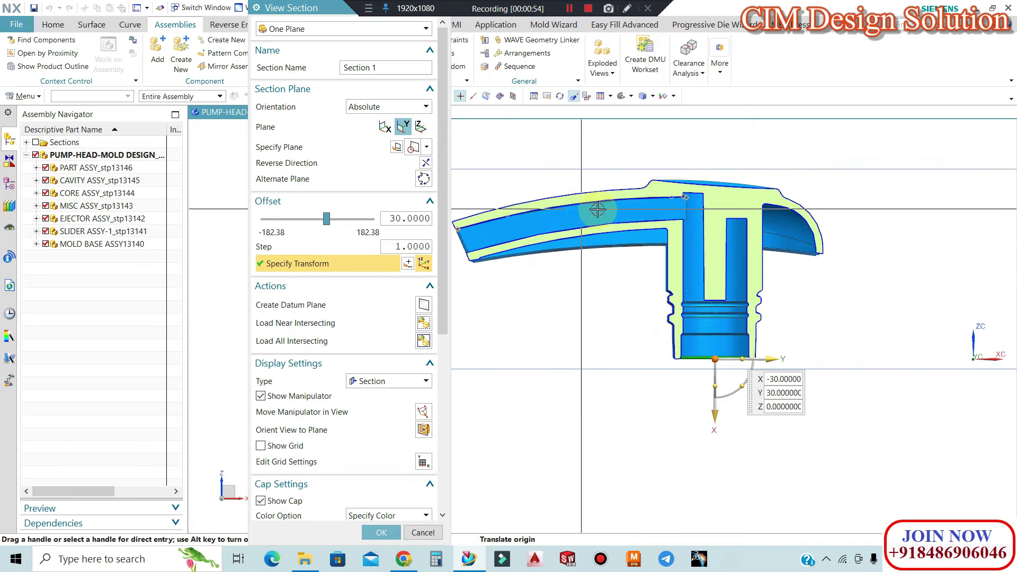
{"action": "scroll", "coordinate": [579, 210], "scroll_direction": "down", "scroll_amount": 3}
{"action": "scroll", "coordinate": [617, 204], "scroll_direction": "up", "scroll_amount": 5}
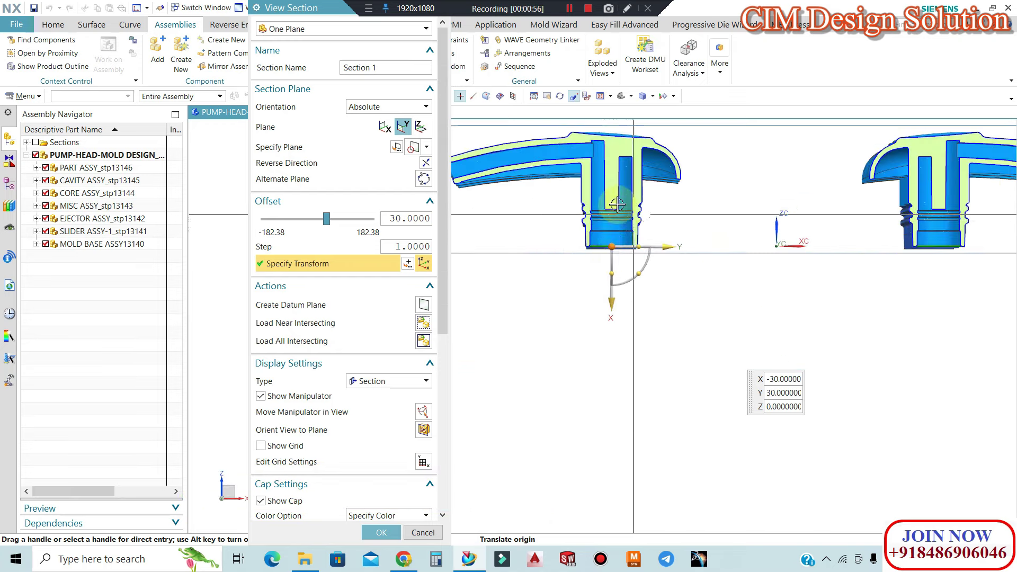
{"action": "middle_click_drag", "start_coordinate": [578, 223], "coordinate": [609, 210]}
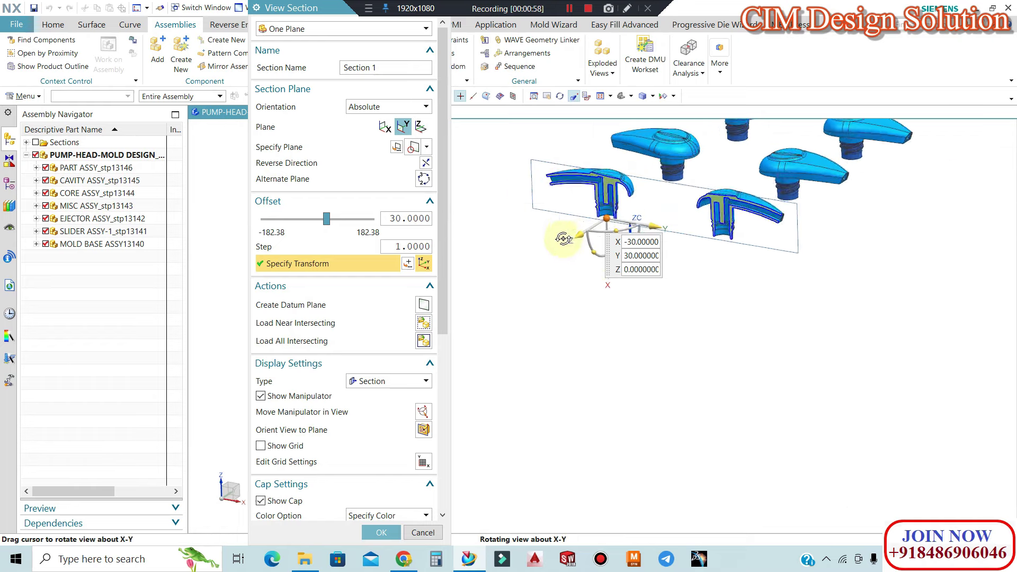
{"action": "scroll", "coordinate": [609, 211], "scroll_direction": "up", "scroll_amount": 3}
{"action": "scroll", "coordinate": [635, 249], "scroll_direction": "up", "scroll_amount": 3}
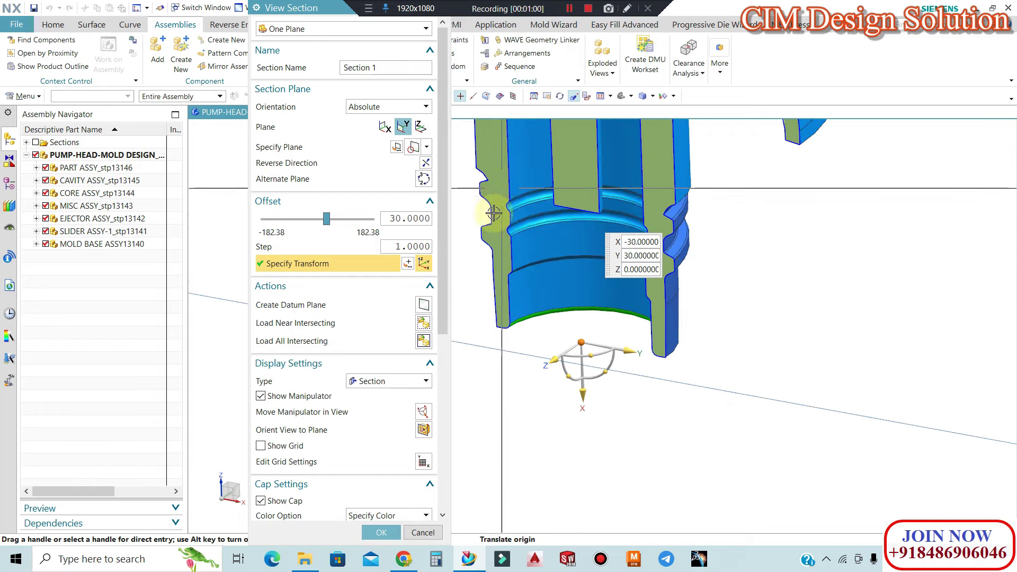
{"action": "scroll", "coordinate": [653, 255], "scroll_direction": "down", "scroll_amount": 1}
{"action": "scroll", "coordinate": [652, 251], "scroll_direction": "down", "scroll_amount": 3}
{"action": "scroll", "coordinate": [667, 212], "scroll_direction": "down", "scroll_amount": 2}
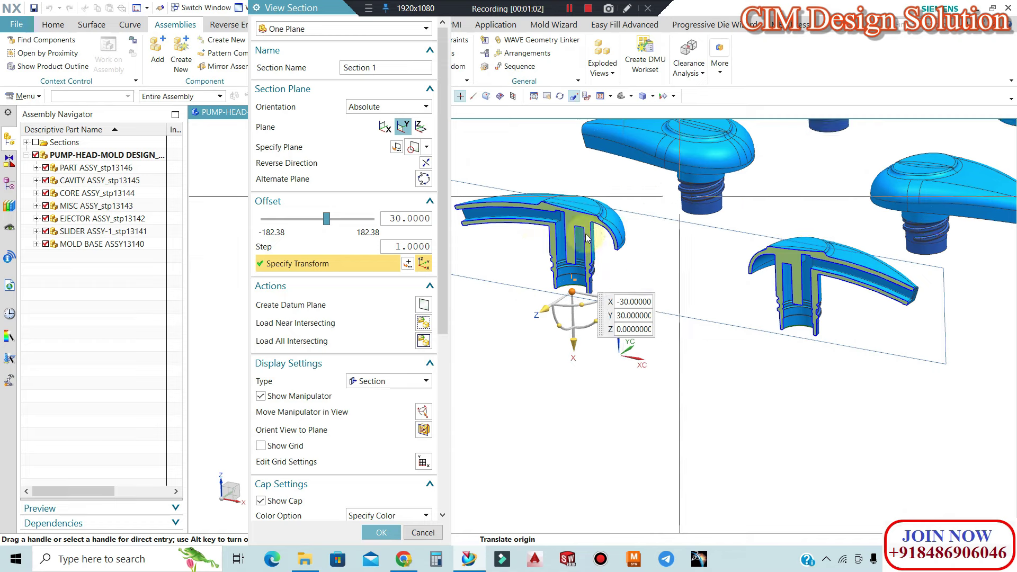
{"action": "scroll", "coordinate": [767, 154], "scroll_direction": "up", "scroll_amount": 2}
{"action": "scroll", "coordinate": [558, 249], "scroll_direction": "down", "scroll_amount": 2}
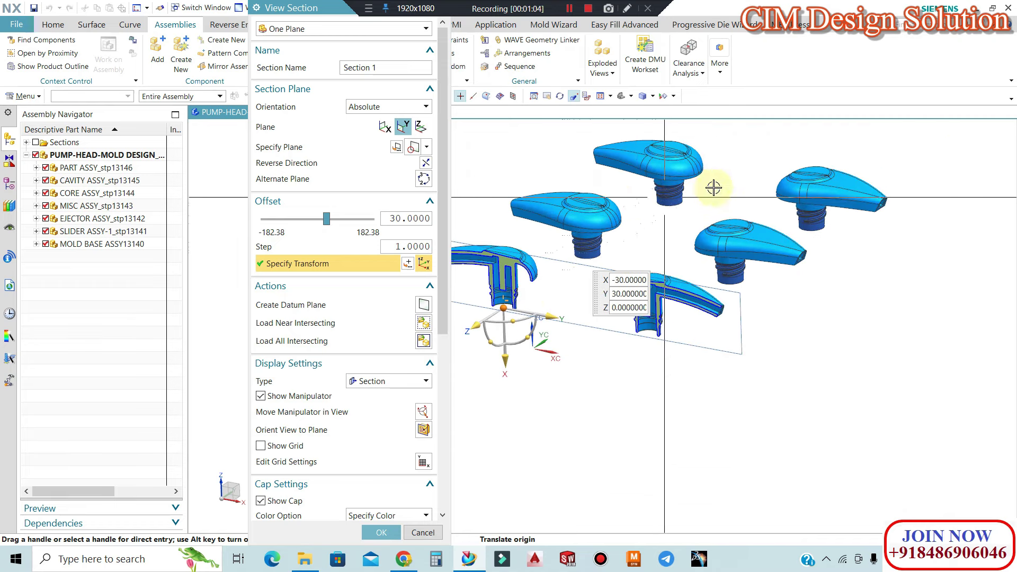
{"action": "key", "text": "Escape"}
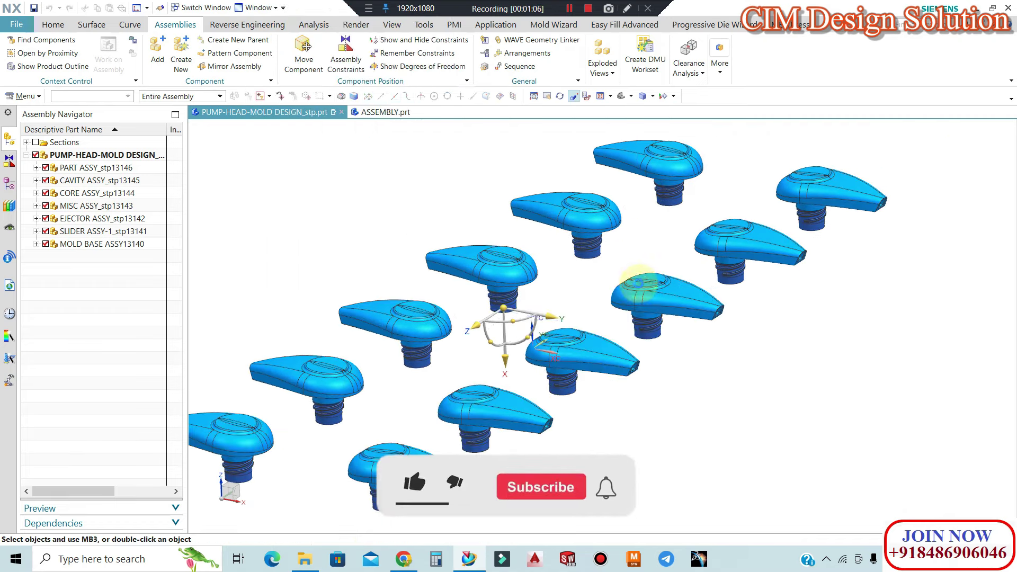
{"action": "mouse_move", "coordinate": [528, 268]}
{"action": "middle_mouse_down"}
{"action": "mouse_move", "coordinate": [538, 243]}
{"action": "mouse_move", "coordinate": [497, 315]}
{"action": "mouse_move", "coordinate": [550, 281]}
{"action": "middle_mouse_up"}
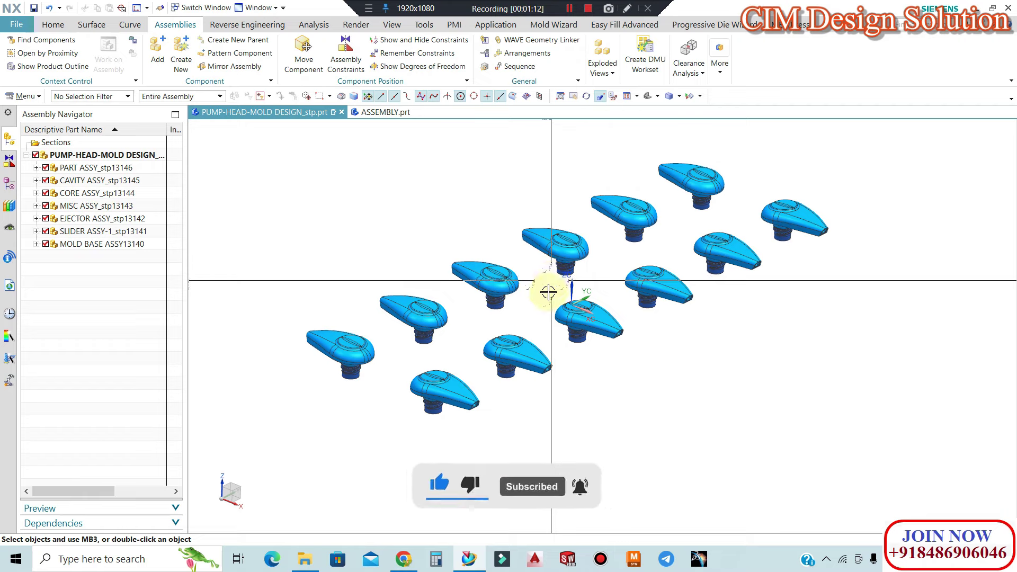
{"action": "scroll", "coordinate": [539, 293], "scroll_direction": "down", "scroll_amount": 2}
{"action": "scroll", "coordinate": [567, 249], "scroll_direction": "up", "scroll_amount": 1}
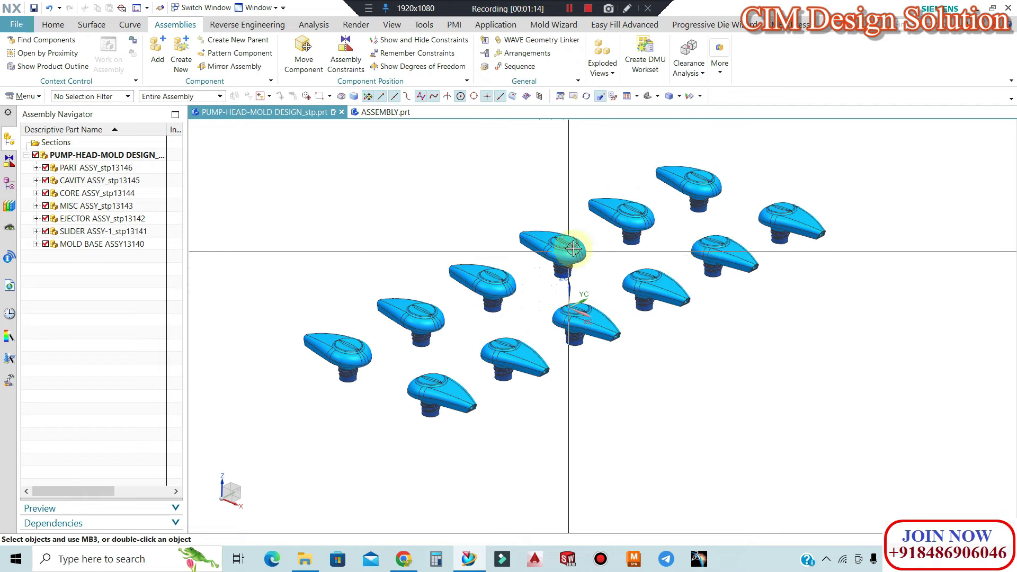
{"action": "scroll", "coordinate": [572, 256], "scroll_direction": "up", "scroll_amount": 1}
{"action": "scroll", "coordinate": [699, 265], "scroll_direction": "down", "scroll_amount": 2}
{"action": "scroll", "coordinate": [655, 263], "scroll_direction": "up", "scroll_amount": 2}
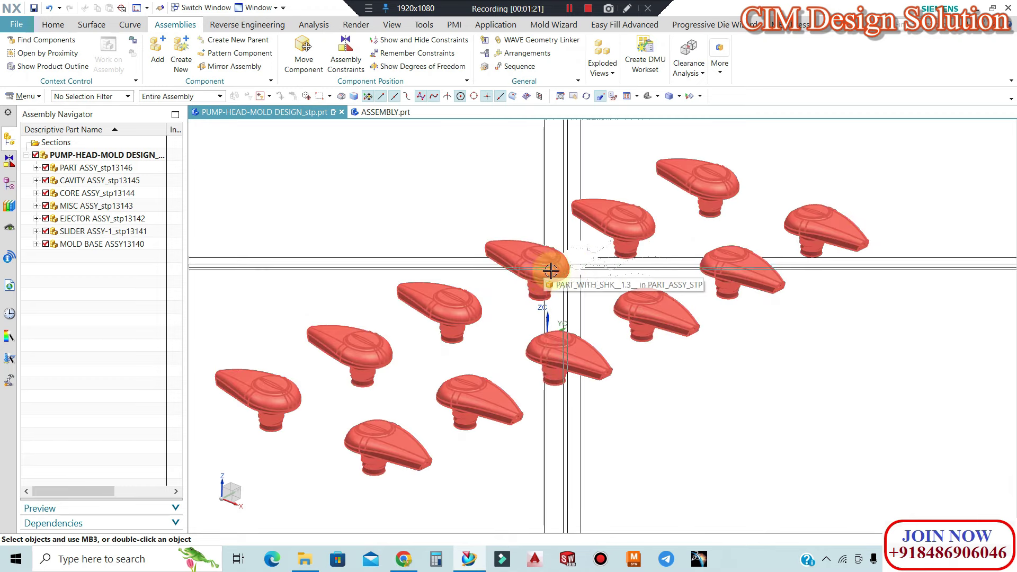
{"action": "middle_click_drag", "start_coordinate": [522, 254], "coordinate": [535, 200]}
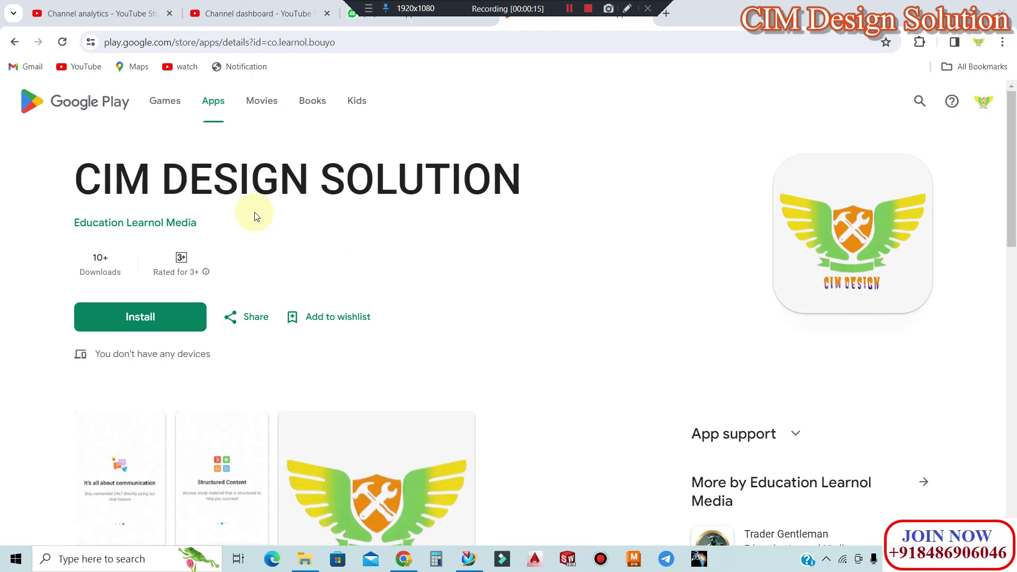
{"action": "scroll", "coordinate": [266, 216], "scroll_direction": "down", "scroll_amount": 3}
{"action": "scroll", "coordinate": [313, 229], "scroll_direction": "down", "scroll_amount": 10}
{"action": "scroll", "coordinate": [329, 279], "scroll_direction": "up", "scroll_amount": 12}
{"action": "scroll", "coordinate": [328, 279], "scroll_direction": "up", "scroll_amount": 1}
{"action": "scroll", "coordinate": [368, 292], "scroll_direction": "down", "scroll_amount": 2}
{"action": "scroll", "coordinate": [355, 290], "scroll_direction": "up", "scroll_amount": 2}
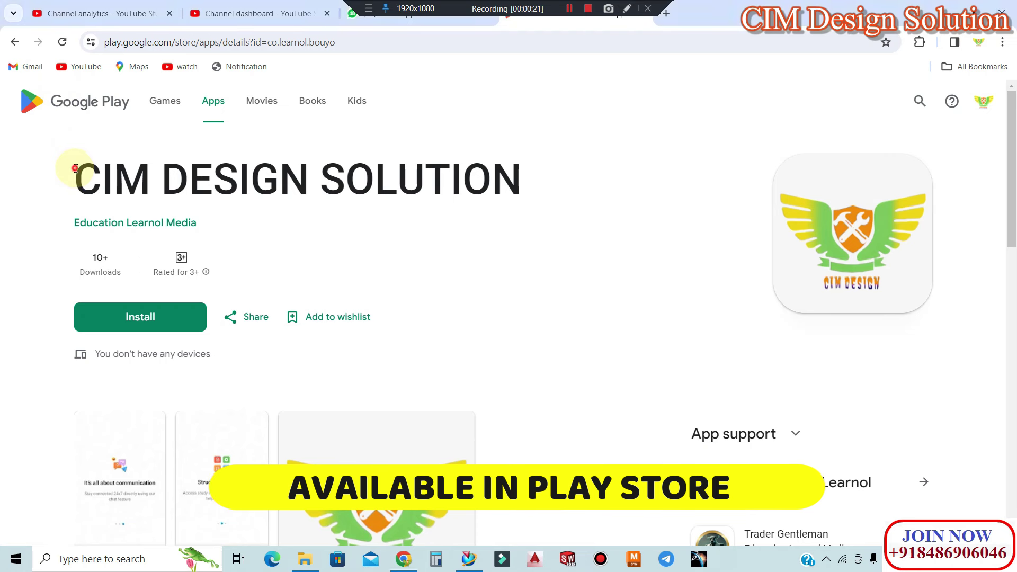
{"action": "left_click_drag", "start_coordinate": [75, 168], "coordinate": [521, 174]}
{"action": "left_click", "coordinate": [553, 163]}
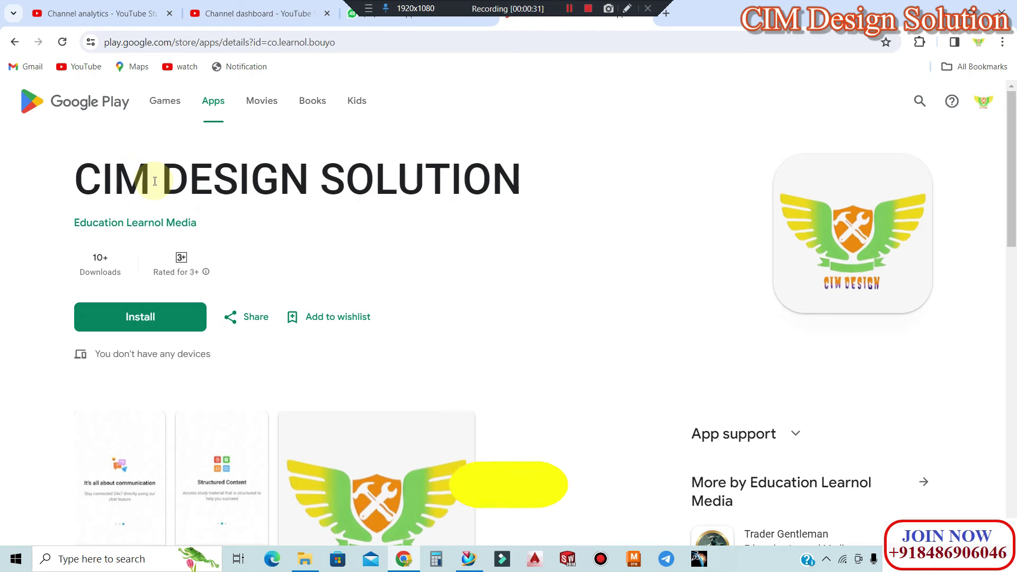
{"action": "double_click", "coordinate": [78, 177]}
{"action": "left_click_drag", "start_coordinate": [219, 171], "coordinate": [458, 177]}
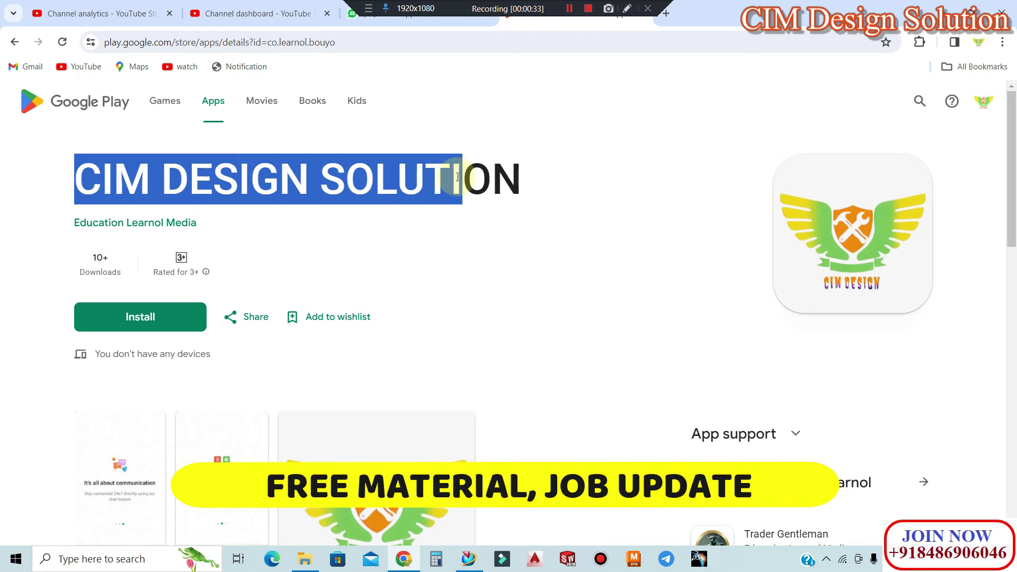
{"action": "left_click", "coordinate": [541, 190]}
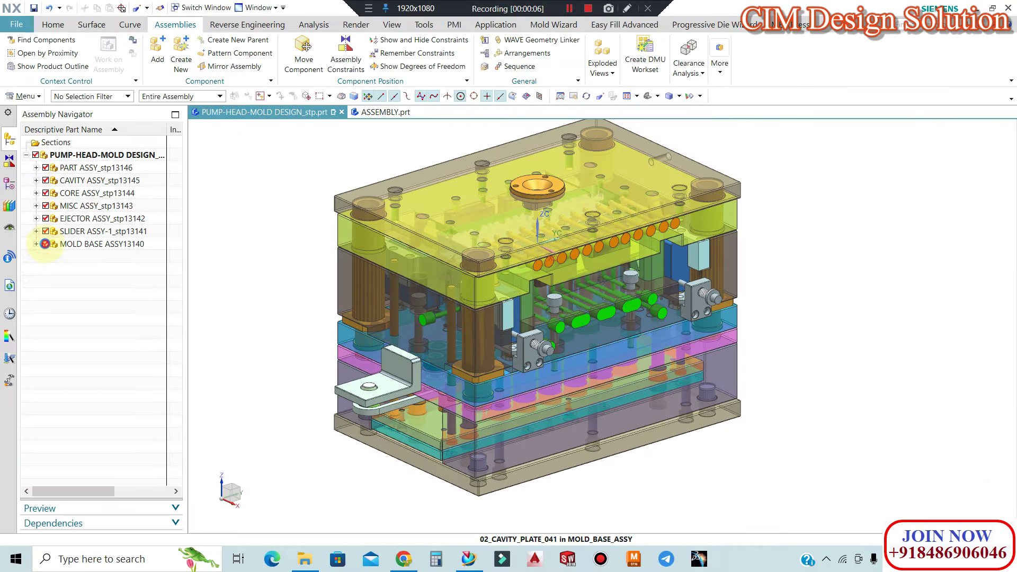
Hide the MOLD BASE, SLIDER, MISC, CORE and CAVITY assemblies in the Assembly Navigator
{"action": "left_click", "coordinate": [45, 244]}
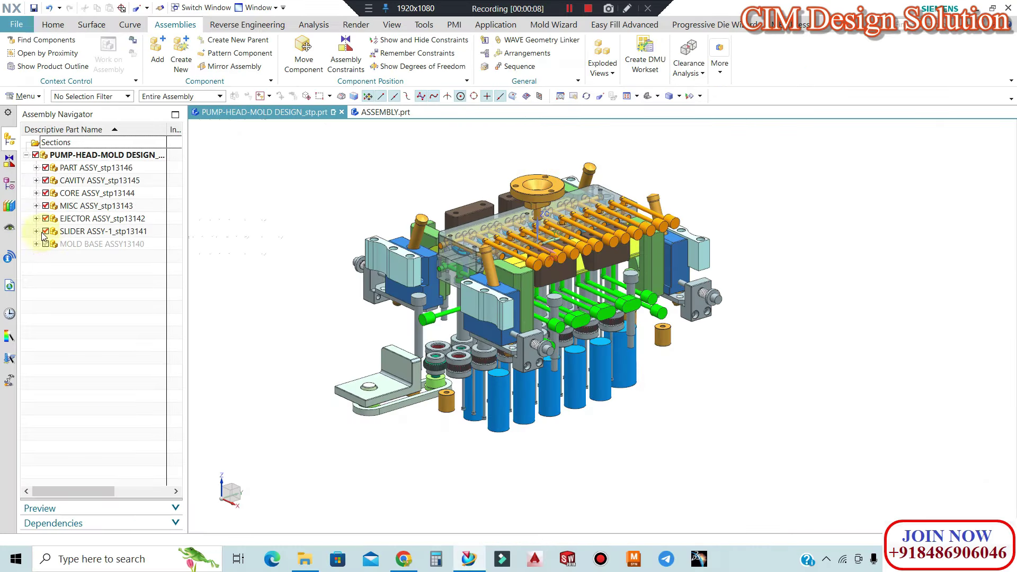
{"action": "left_click", "coordinate": [46, 231]}
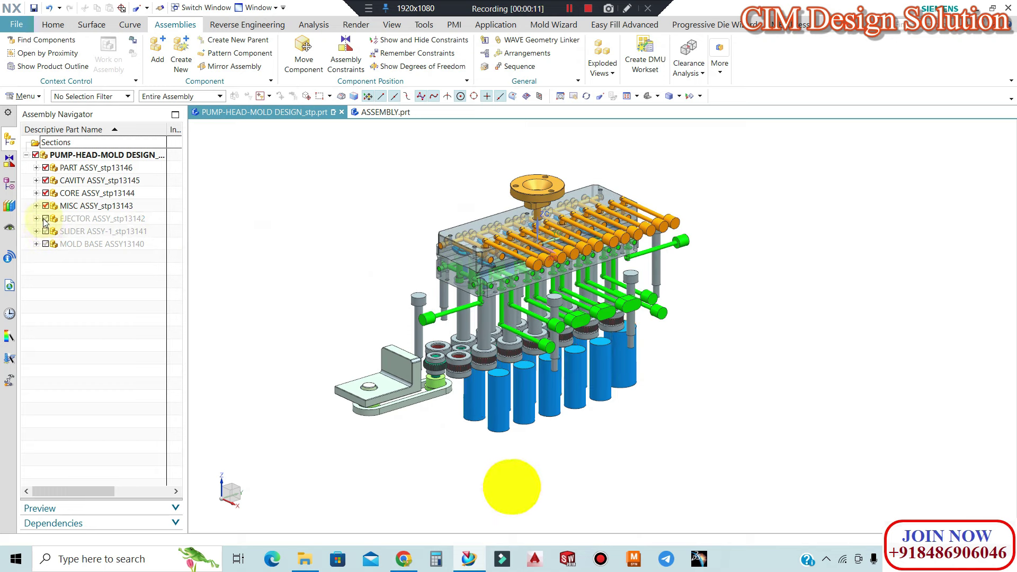
{"action": "left_click", "coordinate": [45, 206]}
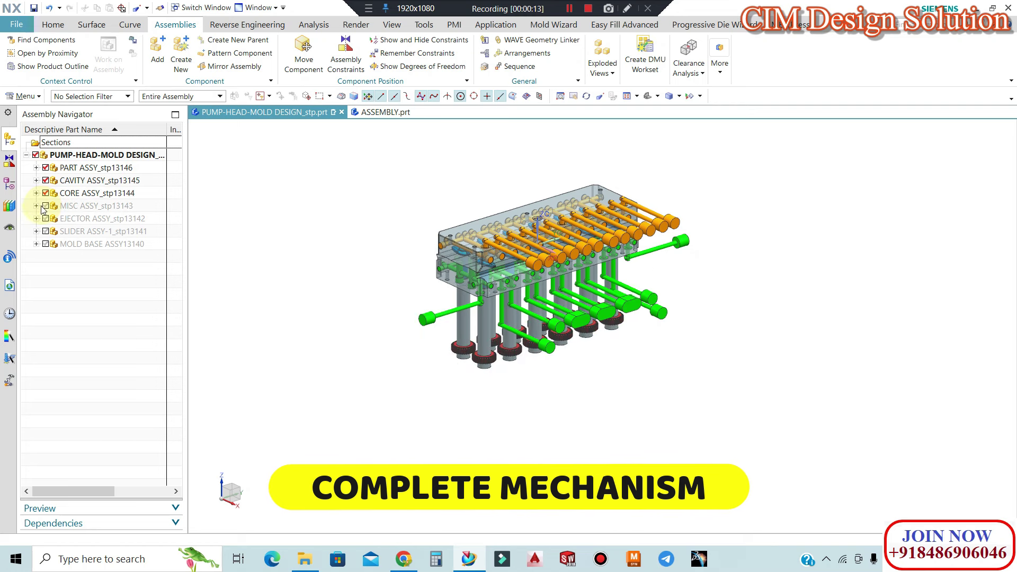
{"action": "left_click", "coordinate": [45, 193]}
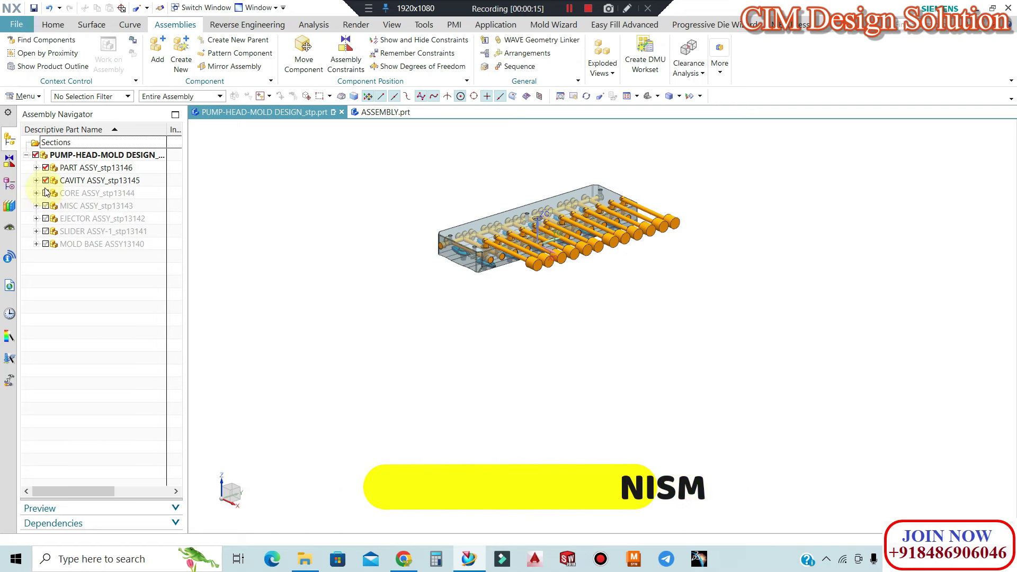
{"action": "left_click", "coordinate": [45, 181]}
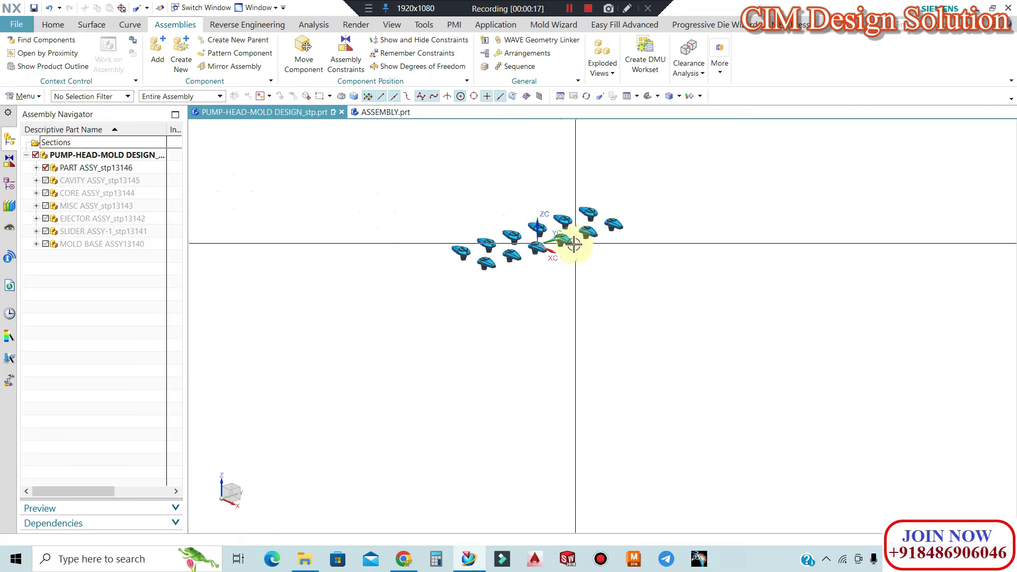
Show the CAVITY assembly again and orbit the cavity plate to a tilted view
{"action": "scroll", "coordinate": [497, 215], "scroll_direction": "up", "scroll_amount": 5}
{"action": "scroll", "coordinate": [521, 221], "scroll_direction": "down", "scroll_amount": 2}
{"action": "scroll", "coordinate": [576, 188], "scroll_direction": "up", "scroll_amount": 1}
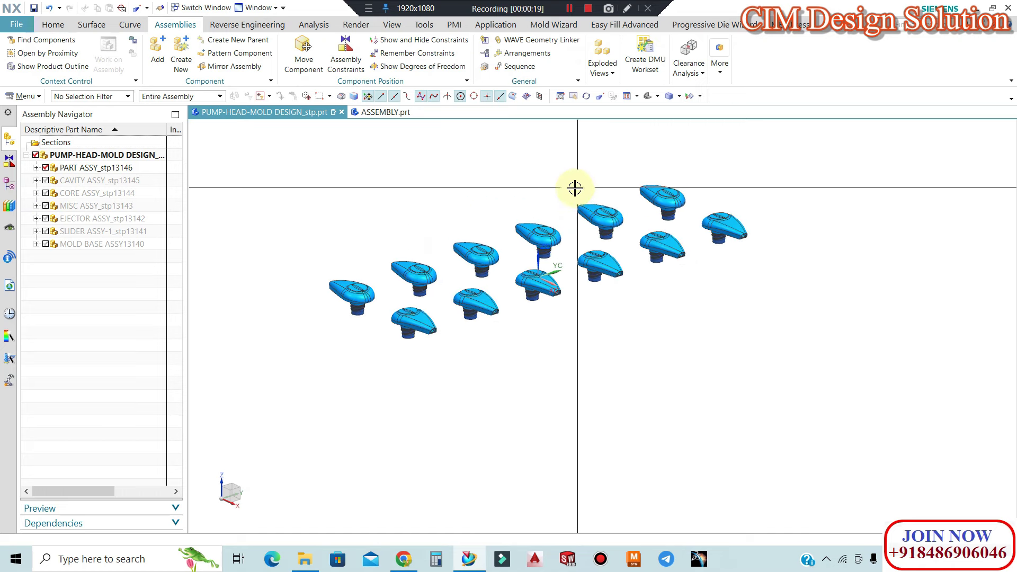
{"action": "left_click", "coordinate": [47, 180]}
{"action": "mouse_move", "coordinate": [371, 312]}
{"action": "middle_mouse_down"}
{"action": "mouse_move", "coordinate": [384, 270]}
{"action": "mouse_move", "coordinate": [552, 297]}
{"action": "mouse_move", "coordinate": [486, 174]}
{"action": "middle_mouse_up"}
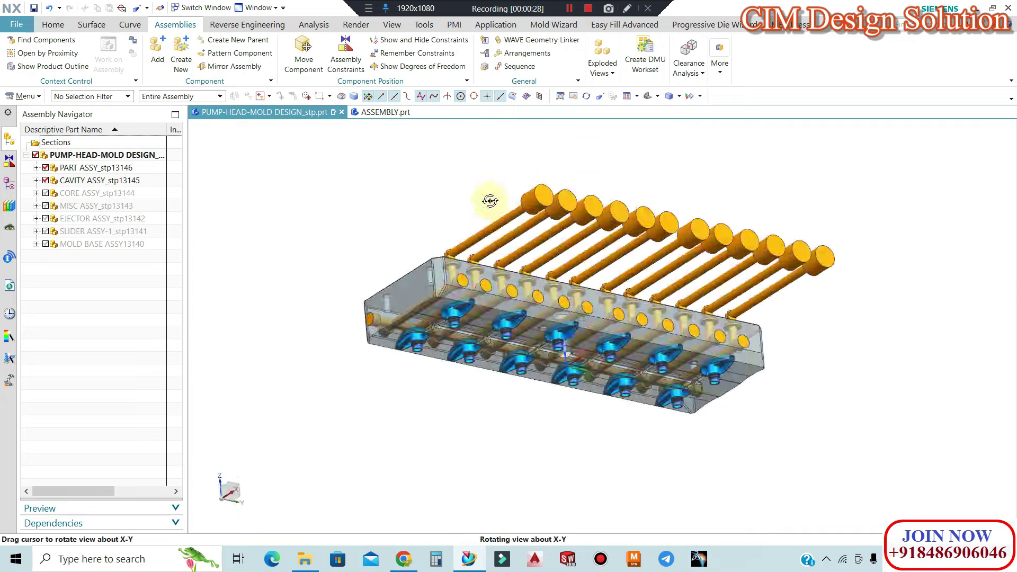
{"action": "scroll", "coordinate": [483, 222], "scroll_direction": "down", "scroll_amount": 3}
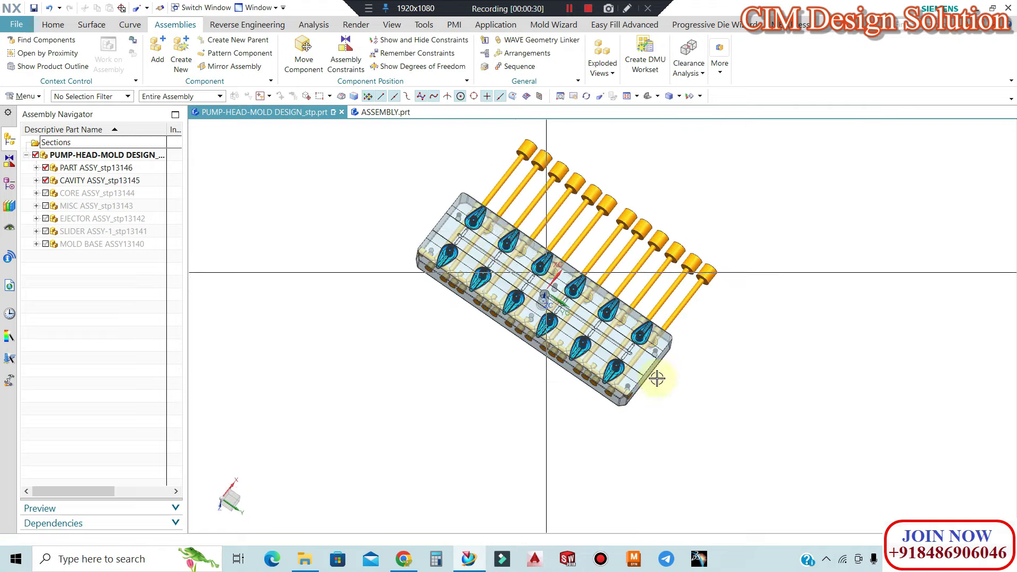
{"action": "middle_click_drag", "start_coordinate": [547, 265], "coordinate": [565, 307]}
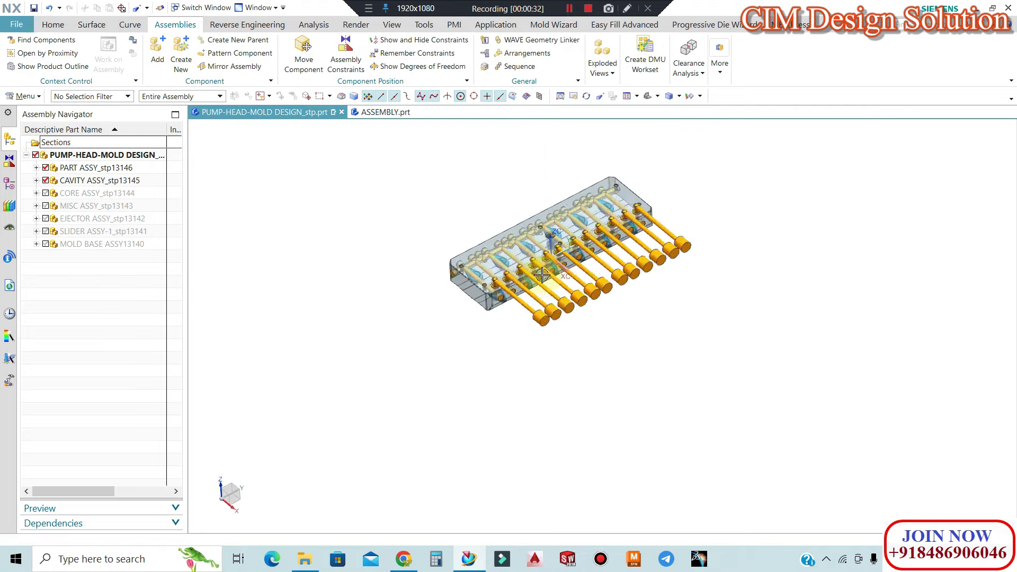
{"action": "scroll", "coordinate": [542, 274], "scroll_direction": "up", "scroll_amount": 2}
{"action": "middle_click_drag", "start_coordinate": [542, 274], "coordinate": [530, 311]}
{"action": "middle_click_drag", "start_coordinate": [661, 203], "coordinate": [644, 241]}
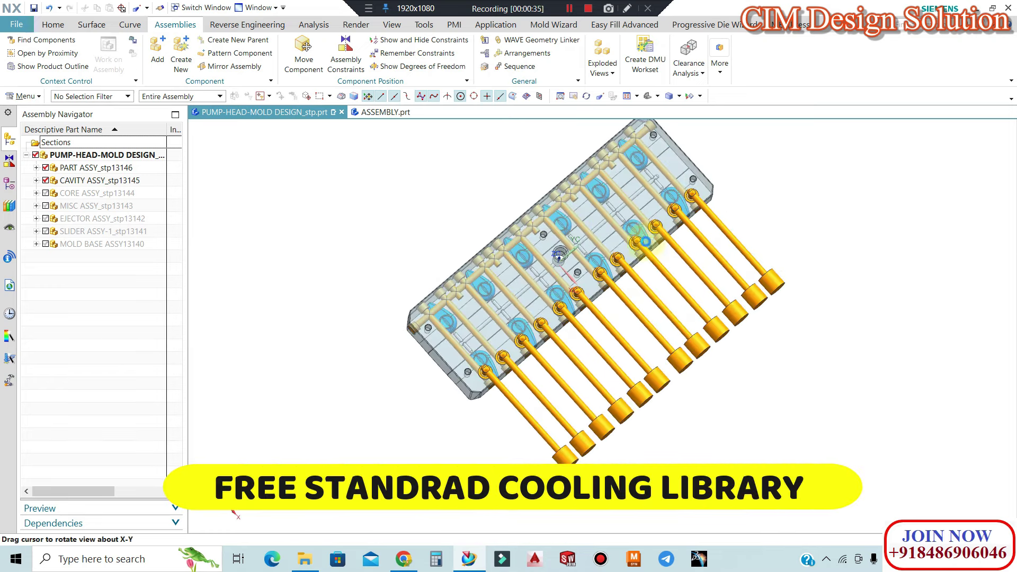
{"action": "scroll", "coordinate": [556, 432], "scroll_direction": "up", "scroll_amount": 2}
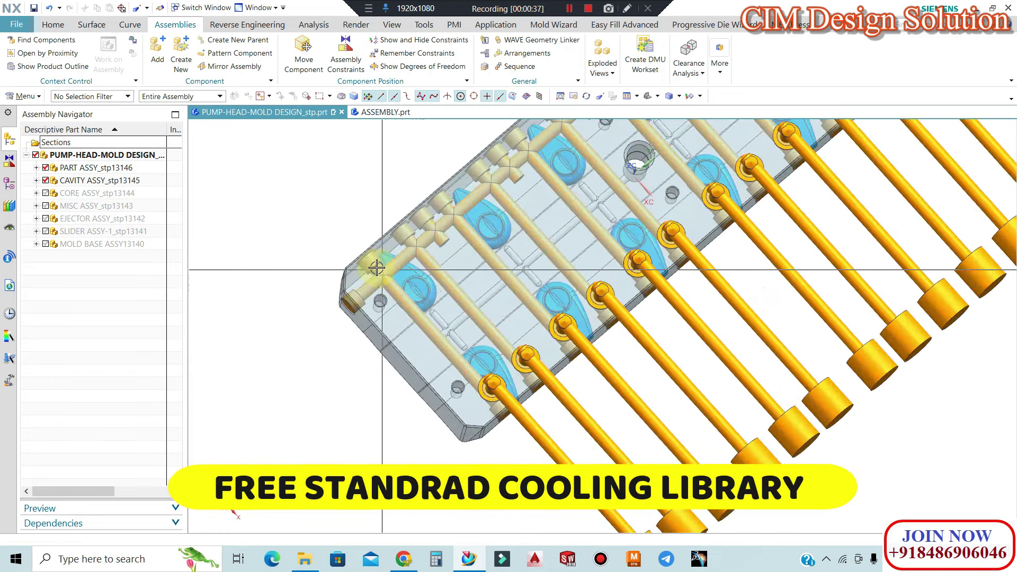
{"action": "scroll", "coordinate": [567, 416], "scroll_direction": "up", "scroll_amount": 3}
{"action": "scroll", "coordinate": [573, 402], "scroll_direction": "down", "scroll_amount": 2}
{"action": "scroll", "coordinate": [529, 360], "scroll_direction": "down", "scroll_amount": 2}
{"action": "scroll", "coordinate": [481, 336], "scroll_direction": "down", "scroll_amount": 1}
{"action": "mouse_move", "coordinate": [481, 335]}
{"action": "middle_mouse_down"}
{"action": "mouse_move", "coordinate": [423, 329]}
{"action": "mouse_move", "coordinate": [662, 159]}
{"action": "mouse_move", "coordinate": [404, 352]}
{"action": "middle_mouse_up"}
{"action": "scroll", "coordinate": [404, 352], "scroll_direction": "up", "scroll_amount": 2}
{"action": "scroll", "coordinate": [433, 301], "scroll_direction": "up", "scroll_amount": 2}
{"action": "scroll", "coordinate": [433, 302], "scroll_direction": "up", "scroll_amount": 2}
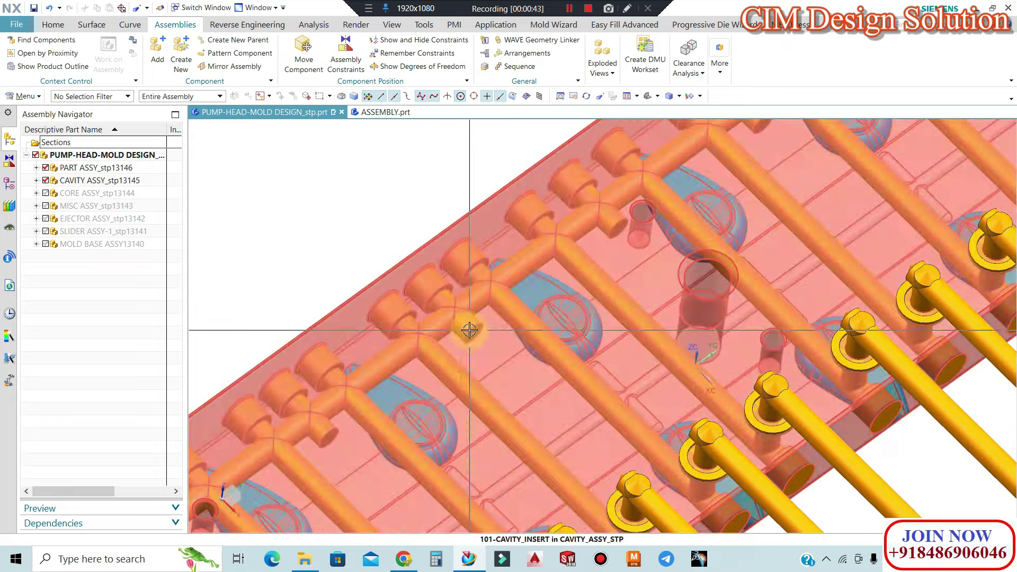
{"action": "scroll", "coordinate": [456, 295], "scroll_direction": "up", "scroll_amount": 1}
{"action": "scroll", "coordinate": [420, 260], "scroll_direction": "down", "scroll_amount": 5}
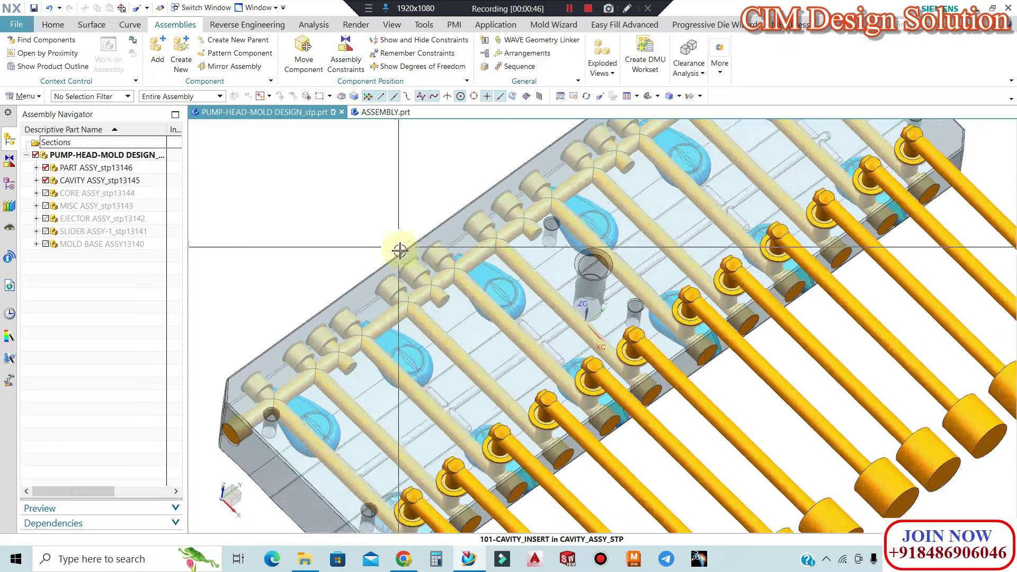
{"action": "middle_click_drag", "start_coordinate": [442, 295], "coordinate": [466, 389]}
{"action": "scroll", "coordinate": [466, 389], "scroll_direction": "down", "scroll_amount": 3}
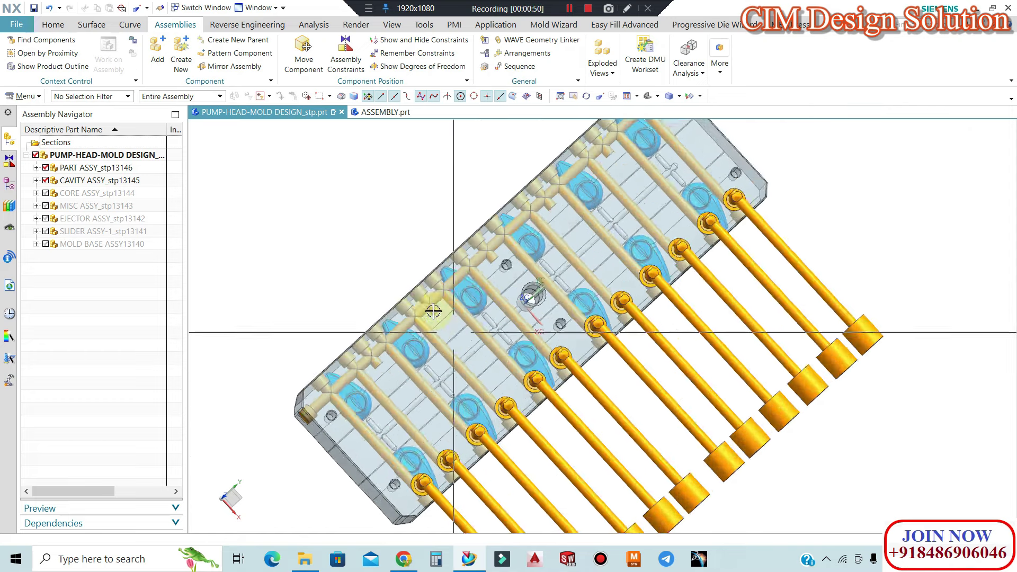
{"action": "scroll", "coordinate": [429, 322], "scroll_direction": "up", "scroll_amount": 4}
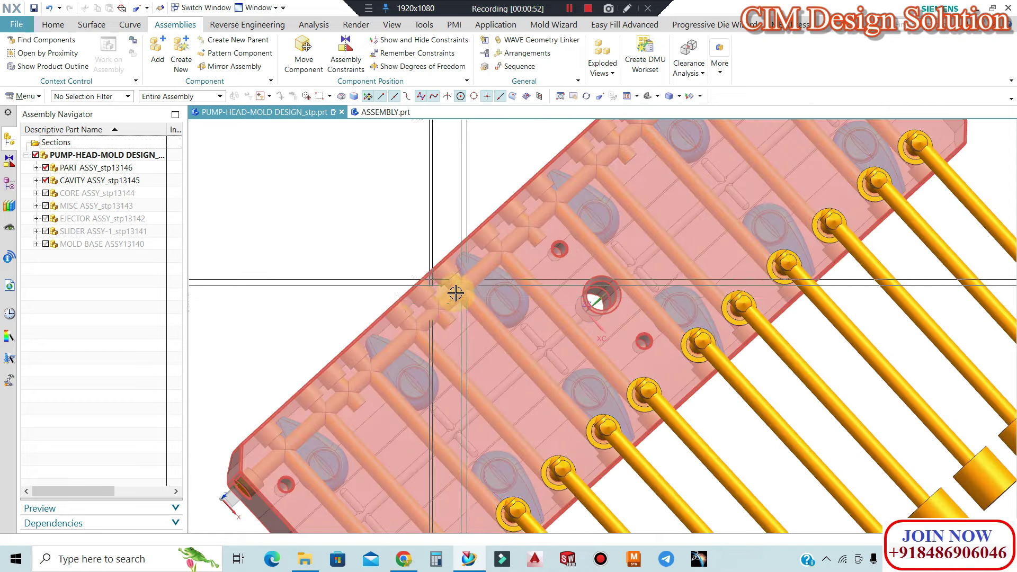
{"action": "scroll", "coordinate": [439, 278], "scroll_direction": "down", "scroll_amount": 4}
{"action": "scroll", "coordinate": [431, 228], "scroll_direction": "up", "scroll_amount": 3}
{"action": "scroll", "coordinate": [461, 295], "scroll_direction": "down", "scroll_amount": 2}
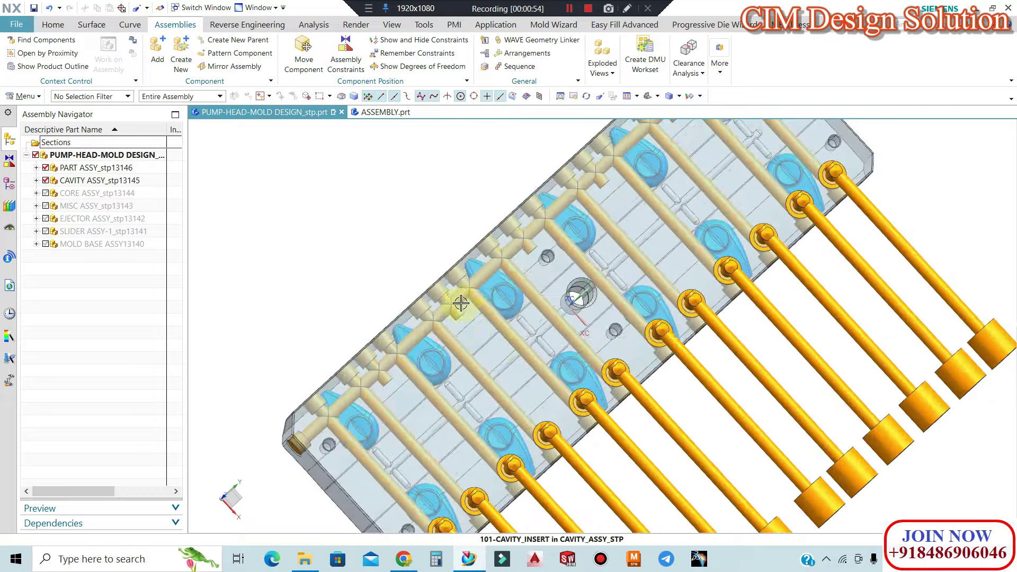
{"action": "scroll", "coordinate": [483, 311], "scroll_direction": "down", "scroll_amount": 2}
{"action": "middle_click_drag", "start_coordinate": [483, 311], "coordinate": [480, 270]}
{"action": "mouse_move", "coordinate": [485, 167]}
{"action": "middle_mouse_down"}
{"action": "mouse_move", "coordinate": [452, 266]}
{"action": "mouse_move", "coordinate": [456, 217]}
{"action": "mouse_move", "coordinate": [466, 311]}
{"action": "mouse_move", "coordinate": [477, 318]}
{"action": "mouse_move", "coordinate": [494, 308]}
{"action": "mouse_move", "coordinate": [483, 295]}
{"action": "middle_mouse_up"}
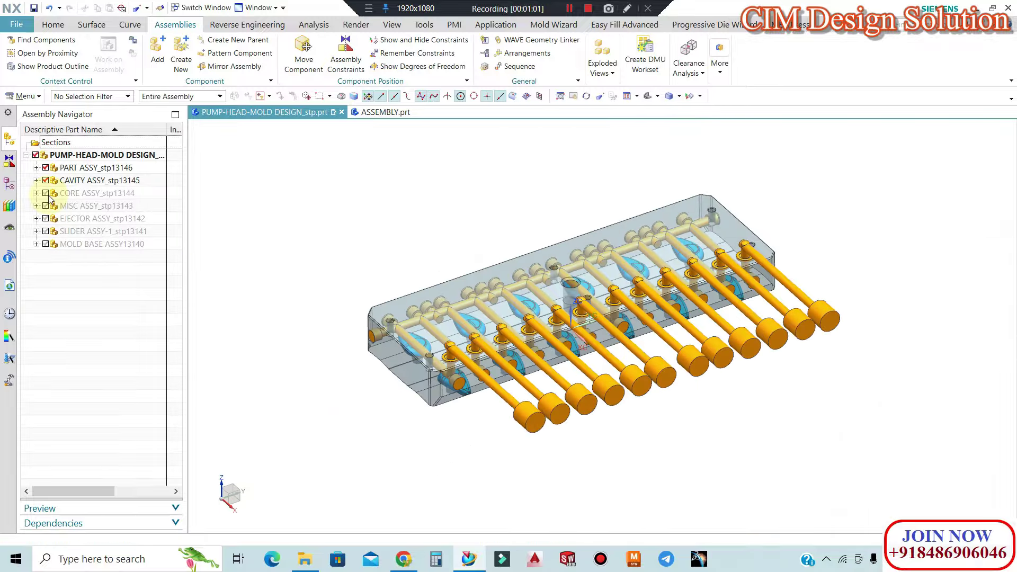
{"action": "left_click", "coordinate": [47, 193]}
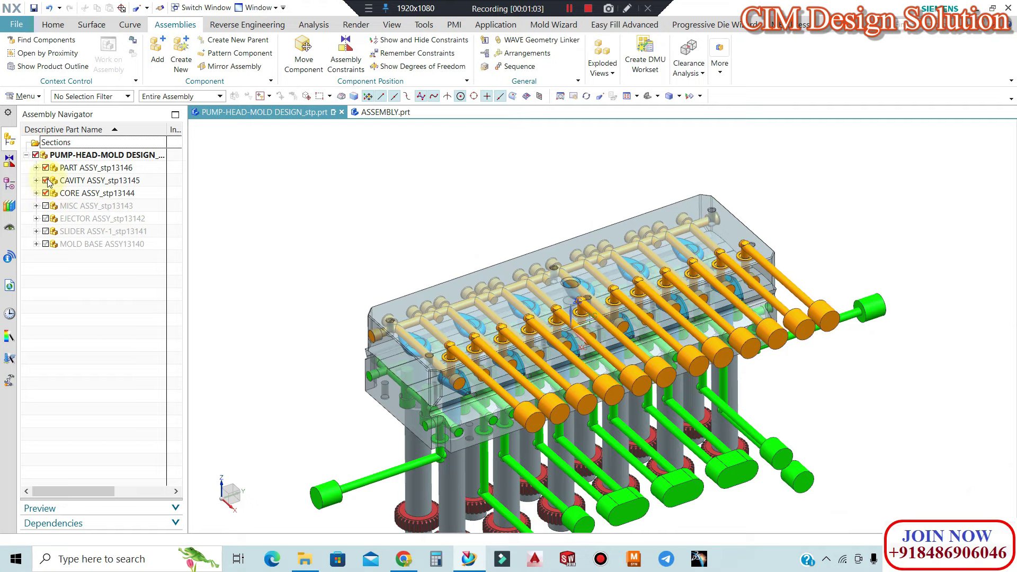
{"action": "scroll", "coordinate": [470, 319], "scroll_direction": "down", "scroll_amount": 3}
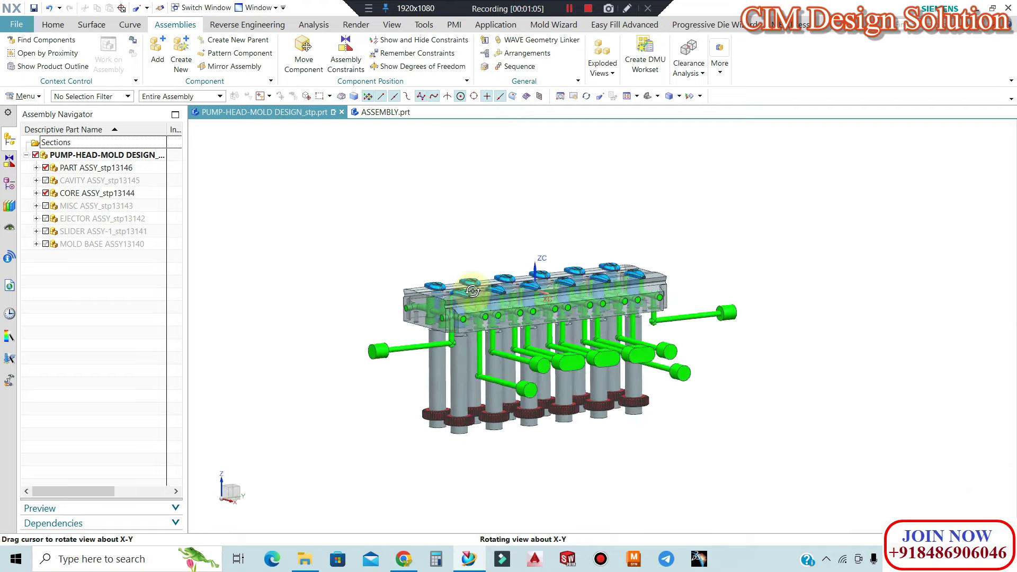
{"action": "scroll", "coordinate": [450, 345], "scroll_direction": "up", "scroll_amount": 2}
{"action": "scroll", "coordinate": [451, 345], "scroll_direction": "up", "scroll_amount": 3}
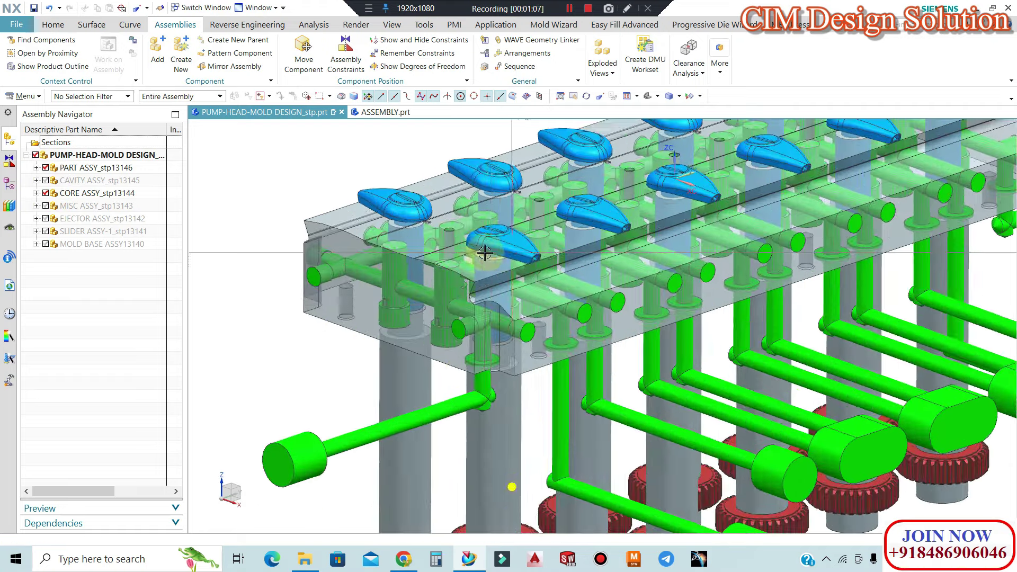
{"action": "scroll", "coordinate": [450, 345], "scroll_direction": "down", "scroll_amount": 4}
{"action": "middle_click_drag", "start_coordinate": [451, 345], "coordinate": [417, 309]}
{"action": "scroll", "coordinate": [417, 309], "scroll_direction": "up", "scroll_amount": 2}
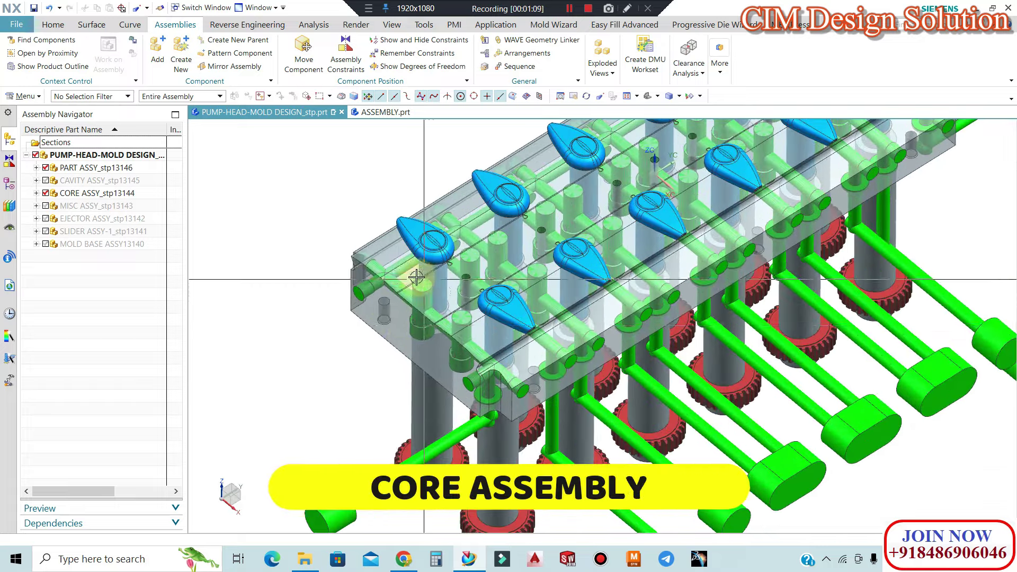
{"action": "scroll", "coordinate": [426, 275], "scroll_direction": "up", "scroll_amount": 2}
{"action": "scroll", "coordinate": [434, 241], "scroll_direction": "up", "scroll_amount": 2}
{"action": "scroll", "coordinate": [460, 346], "scroll_direction": "down", "scroll_amount": 3}
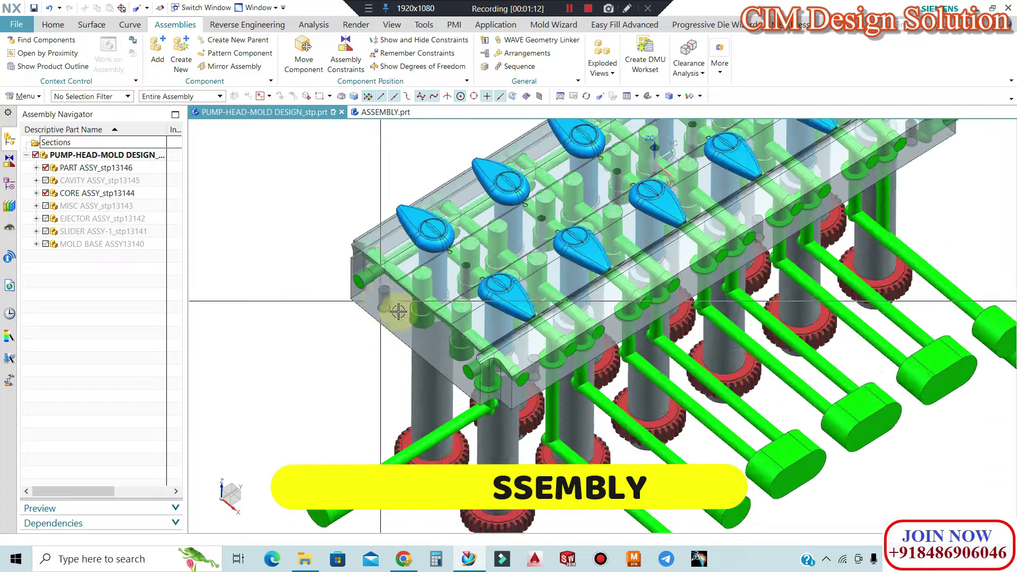
{"action": "middle_click_drag", "start_coordinate": [399, 310], "coordinate": [453, 326]}
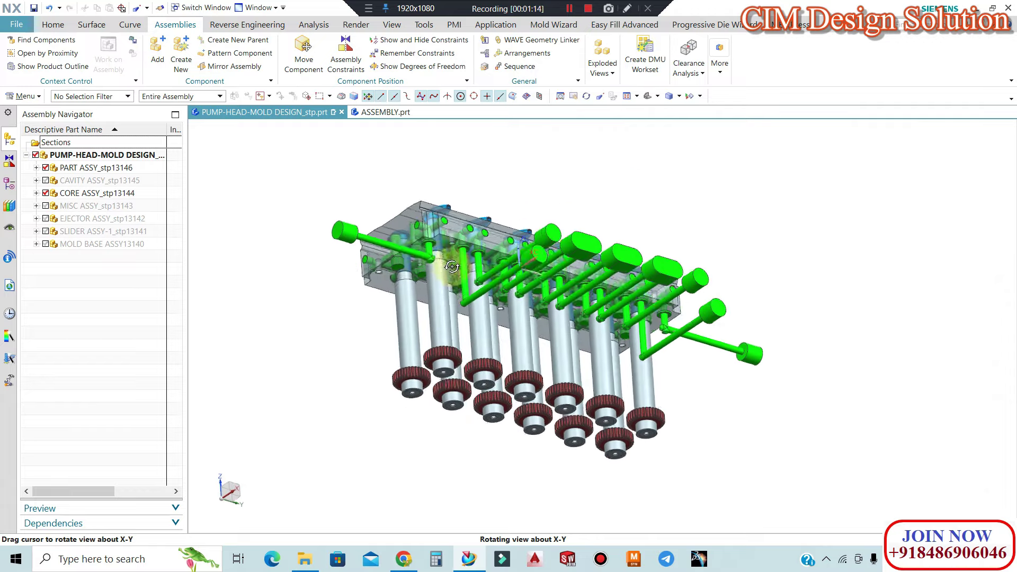
{"action": "scroll", "coordinate": [451, 267], "scroll_direction": "up", "scroll_amount": 1}
{"action": "scroll", "coordinate": [449, 257], "scroll_direction": "up", "scroll_amount": 2}
{"action": "scroll", "coordinate": [448, 246], "scroll_direction": "up", "scroll_amount": 2}
{"action": "scroll", "coordinate": [446, 230], "scroll_direction": "up", "scroll_amount": 2}
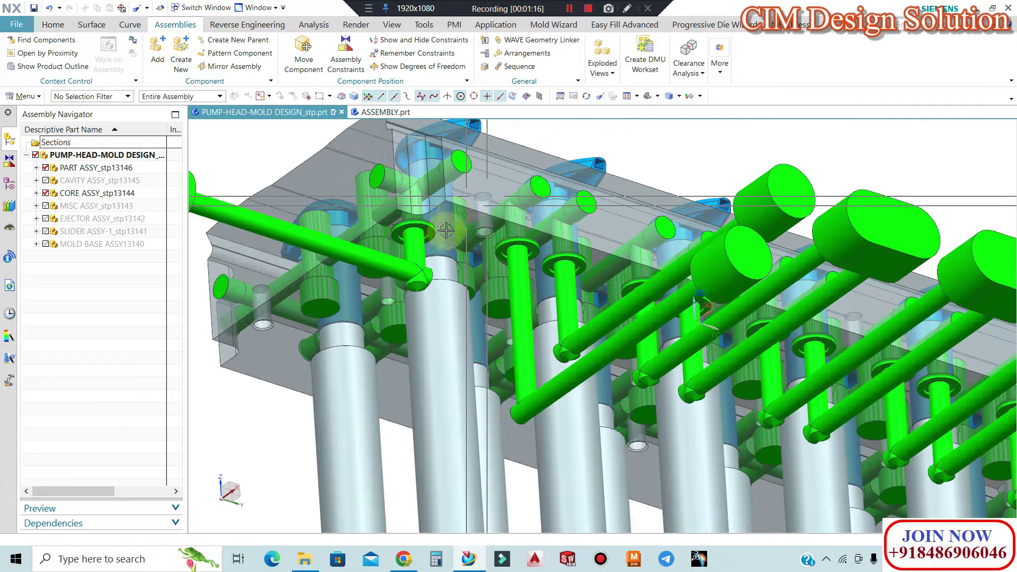
{"action": "scroll", "coordinate": [445, 231], "scroll_direction": "down", "scroll_amount": 3}
{"action": "scroll", "coordinate": [458, 262], "scroll_direction": "up", "scroll_amount": 3}
{"action": "scroll", "coordinate": [469, 293], "scroll_direction": "up", "scroll_amount": 2}
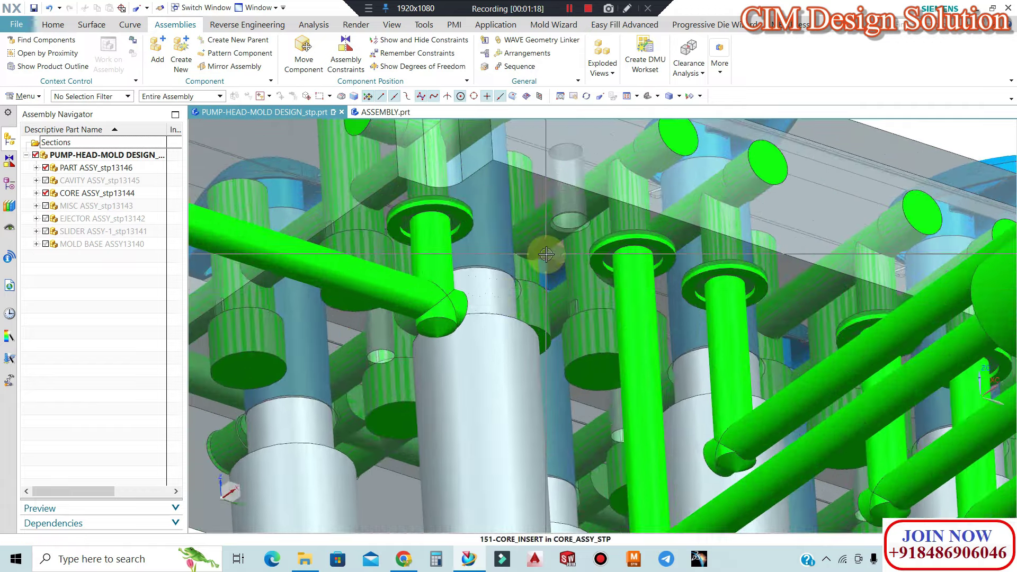
{"action": "scroll", "coordinate": [545, 254], "scroll_direction": "down", "scroll_amount": 3}
{"action": "scroll", "coordinate": [469, 295], "scroll_direction": "up", "scroll_amount": 3}
{"action": "scroll", "coordinate": [499, 211], "scroll_direction": "down", "scroll_amount": 2}
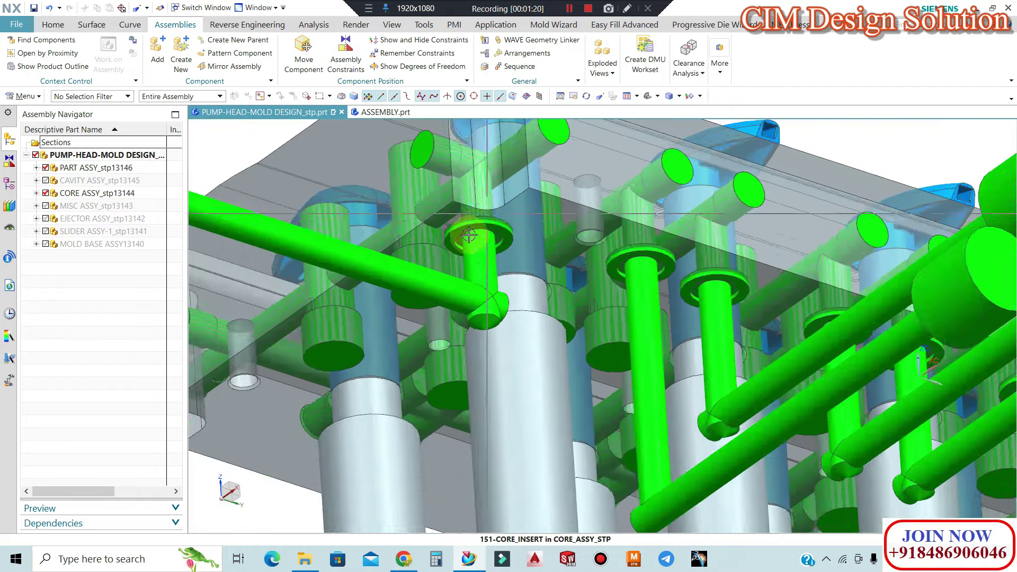
{"action": "scroll", "coordinate": [488, 217], "scroll_direction": "down", "scroll_amount": 2}
{"action": "scroll", "coordinate": [477, 223], "scroll_direction": "down", "scroll_amount": 1}
{"action": "scroll", "coordinate": [464, 227], "scroll_direction": "up", "scroll_amount": 2}
{"action": "scroll", "coordinate": [455, 227], "scroll_direction": "up", "scroll_amount": 2}
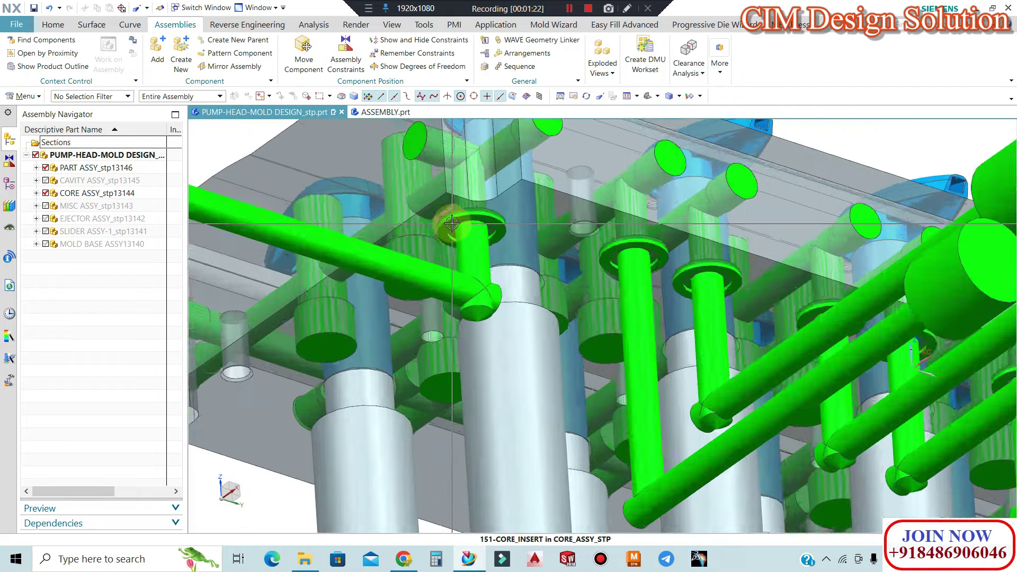
{"action": "scroll", "coordinate": [447, 223], "scroll_direction": "up", "scroll_amount": 3}
{"action": "scroll", "coordinate": [434, 214], "scroll_direction": "up", "scroll_amount": 2}
{"action": "scroll", "coordinate": [485, 217], "scroll_direction": "down", "scroll_amount": 2}
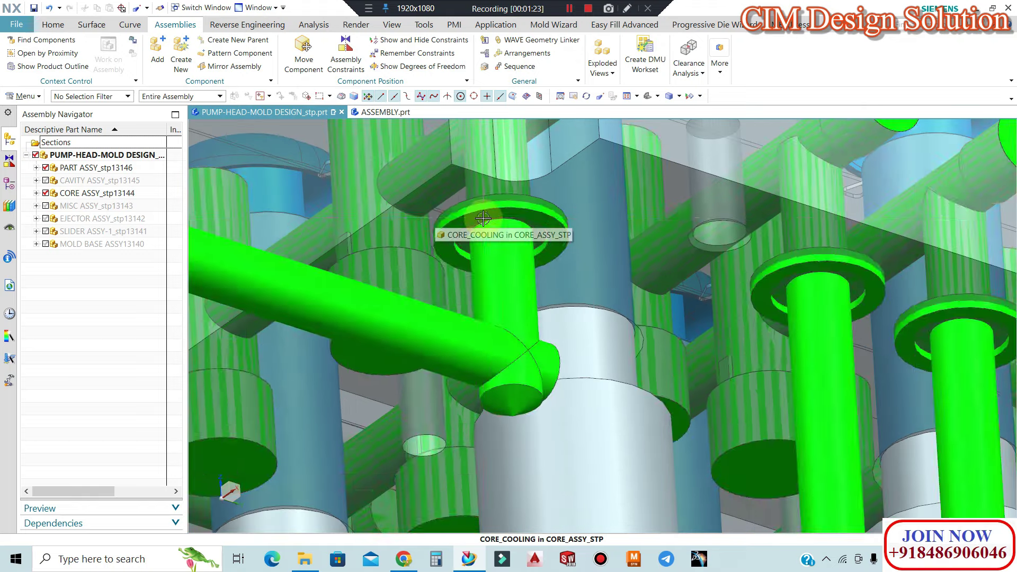
{"action": "scroll", "coordinate": [498, 217], "scroll_direction": "down", "scroll_amount": 2}
{"action": "scroll", "coordinate": [514, 217], "scroll_direction": "down", "scroll_amount": 1}
{"action": "scroll", "coordinate": [530, 218], "scroll_direction": "down", "scroll_amount": 1}
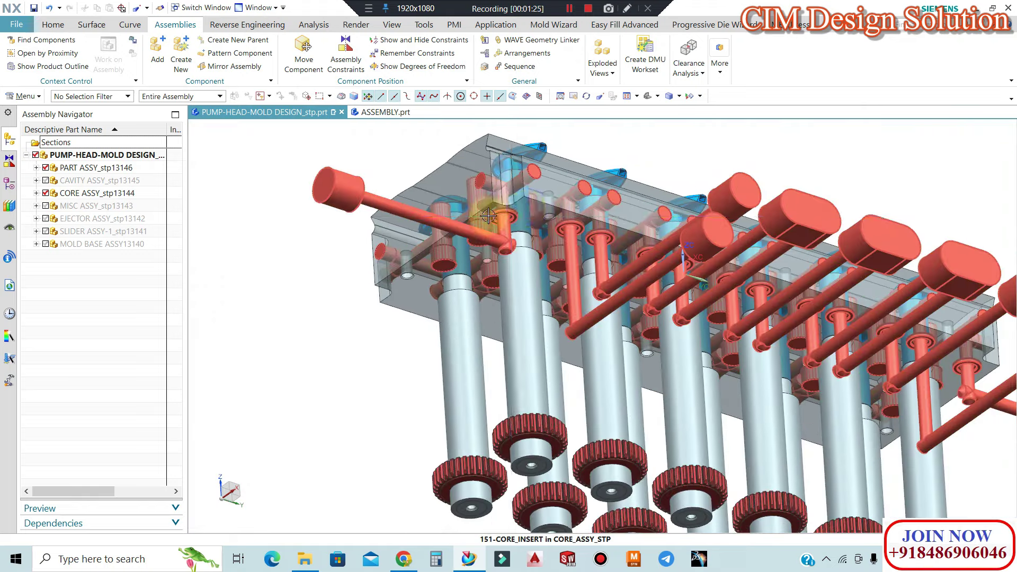
{"action": "scroll", "coordinate": [535, 219], "scroll_direction": "up", "scroll_amount": 1}
{"action": "scroll", "coordinate": [533, 221], "scroll_direction": "up", "scroll_amount": 1}
{"action": "scroll", "coordinate": [532, 223], "scroll_direction": "up", "scroll_amount": 1}
{"action": "middle_click_drag", "start_coordinate": [532, 223], "coordinate": [545, 275]}
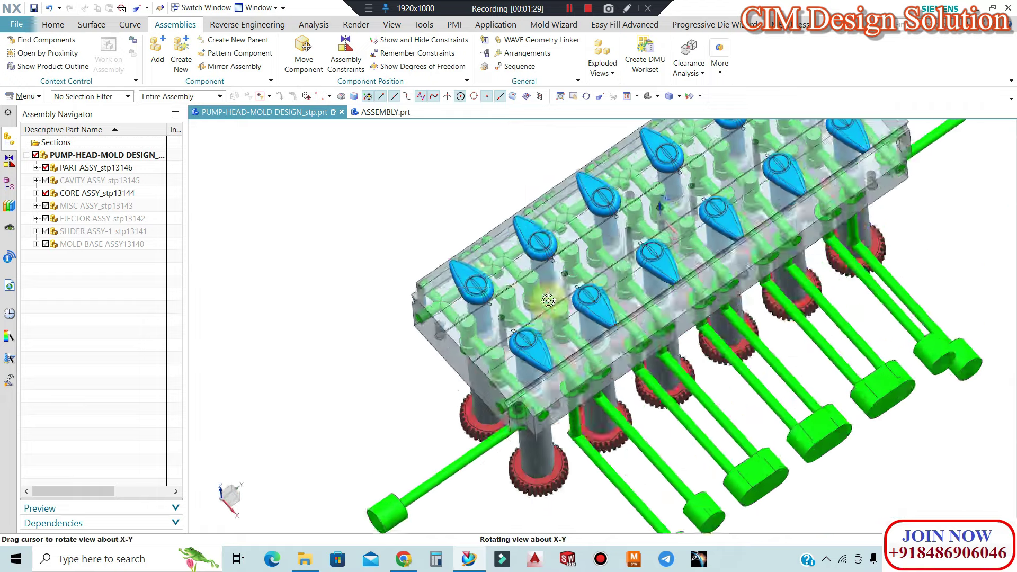
{"action": "middle_click_drag", "start_coordinate": [545, 275], "coordinate": [596, 279]}
{"action": "scroll", "coordinate": [496, 253], "scroll_direction": "up", "scroll_amount": 2}
{"action": "scroll", "coordinate": [487, 264], "scroll_direction": "down", "scroll_amount": 1}
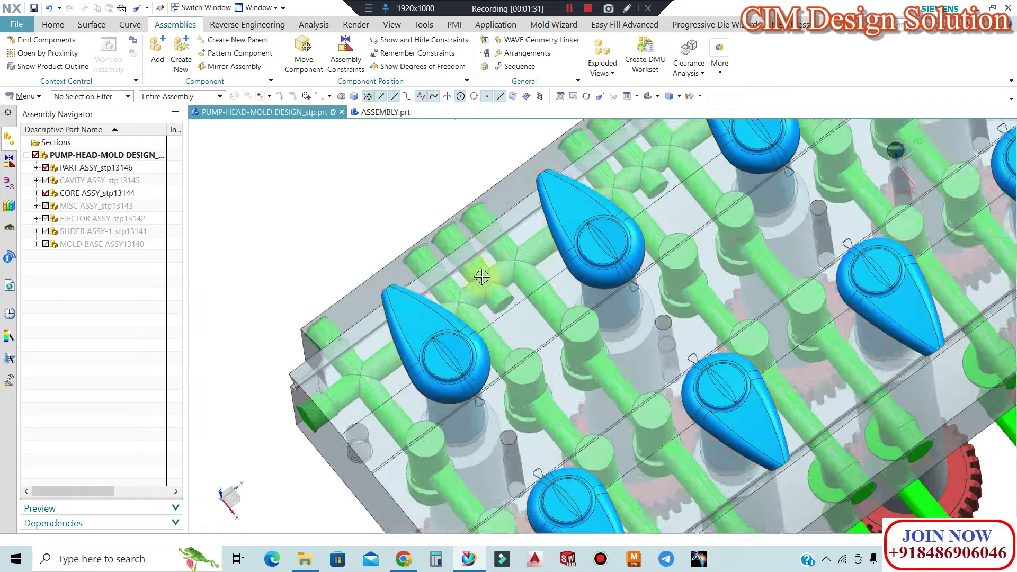
{"action": "scroll", "coordinate": [482, 297], "scroll_direction": "down", "scroll_amount": 1}
{"action": "scroll", "coordinate": [604, 291], "scroll_direction": "down", "scroll_amount": 1}
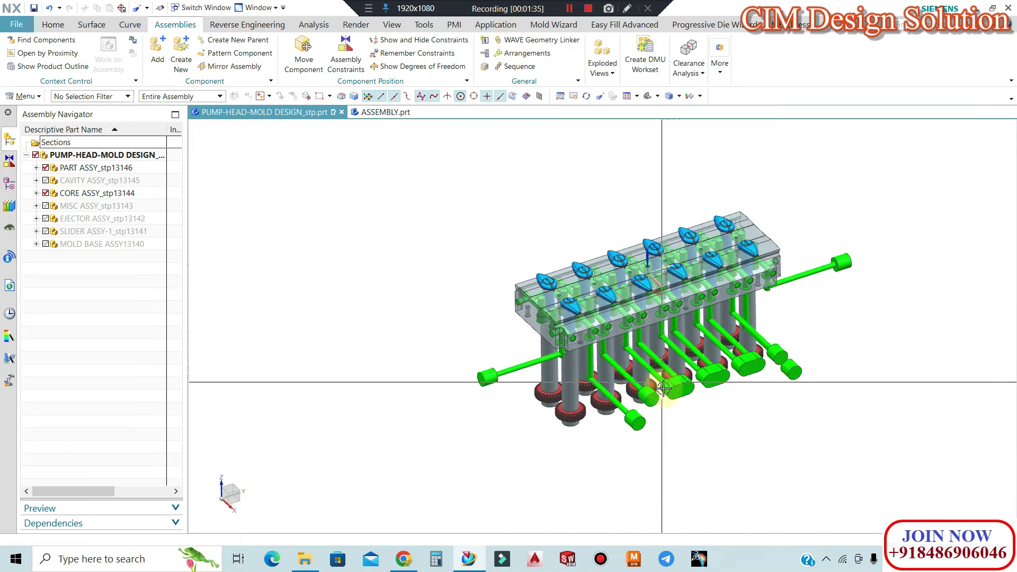
{"action": "mouse_move", "coordinate": [695, 360]}
{"action": "middle_mouse_down"}
{"action": "mouse_move", "coordinate": [595, 363]}
{"action": "mouse_move", "coordinate": [590, 334]}
{"action": "middle_mouse_up"}
{"action": "scroll", "coordinate": [504, 404], "scroll_direction": "up", "scroll_amount": 3}
{"action": "scroll", "coordinate": [450, 395], "scroll_direction": "up", "scroll_amount": 2}
{"action": "scroll", "coordinate": [534, 360], "scroll_direction": "down", "scroll_amount": 2}
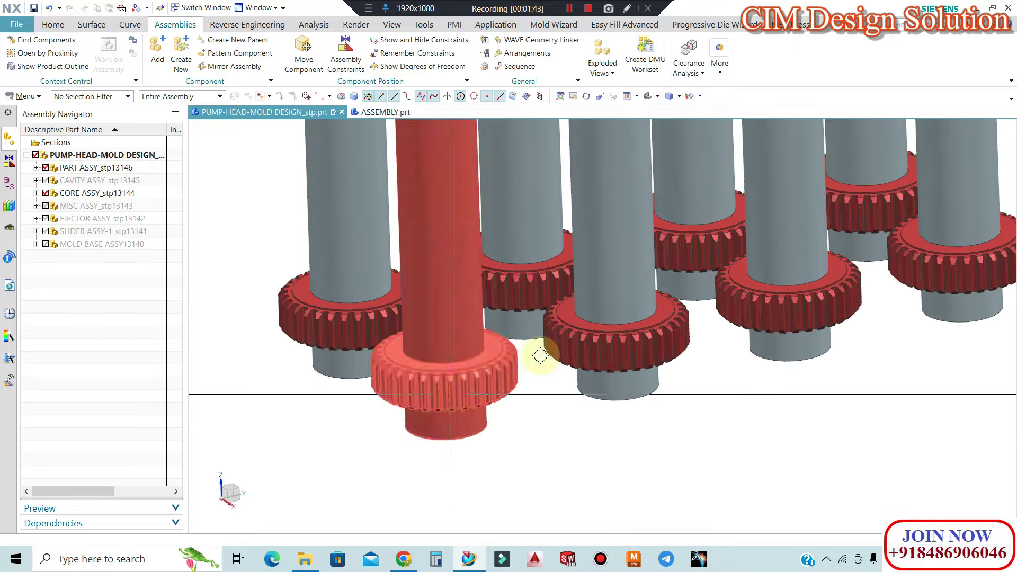
{"action": "scroll", "coordinate": [524, 351], "scroll_direction": "down", "scroll_amount": 2}
{"action": "mouse_move", "coordinate": [558, 298]}
{"action": "middle_mouse_down"}
{"action": "mouse_move", "coordinate": [550, 277]}
{"action": "mouse_move", "coordinate": [551, 290]}
{"action": "mouse_move", "coordinate": [488, 227]}
{"action": "mouse_move", "coordinate": [500, 182]}
{"action": "mouse_move", "coordinate": [501, 197]}
{"action": "middle_mouse_up"}
Switch the section cutting plane through the core pins to the Y plane
{"action": "scroll", "coordinate": [495, 212], "scroll_direction": "up", "scroll_amount": 2}
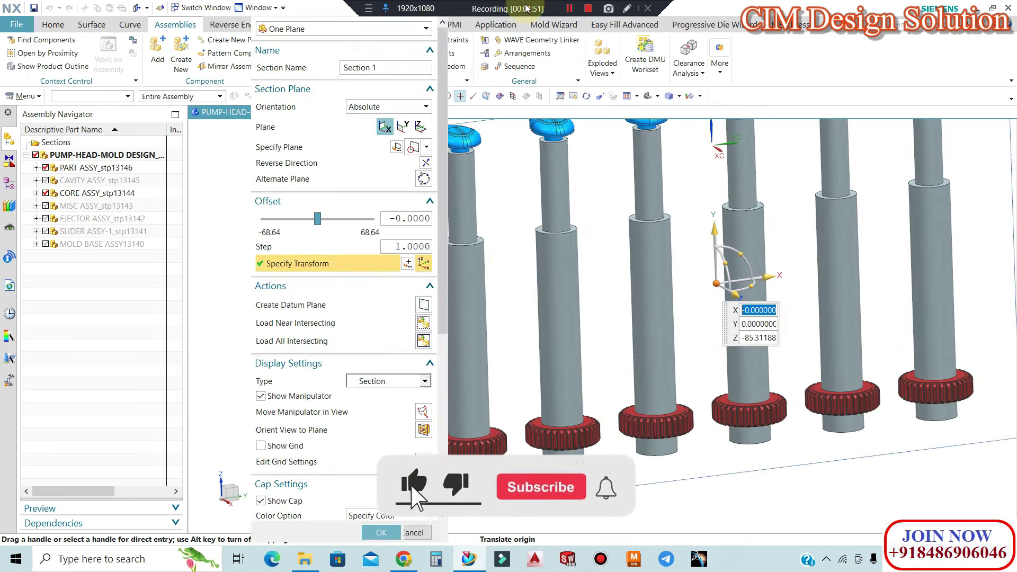
{"action": "left_click", "coordinate": [401, 130]}
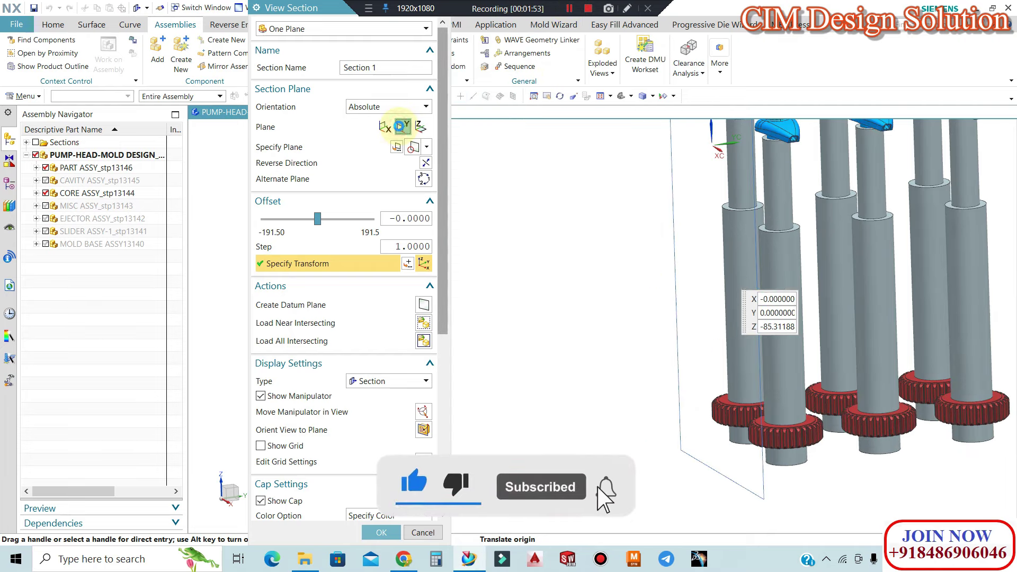
{"action": "scroll", "coordinate": [752, 286], "scroll_direction": "up", "scroll_amount": 2}
{"action": "scroll", "coordinate": [765, 274], "scroll_direction": "up", "scroll_amount": 1}
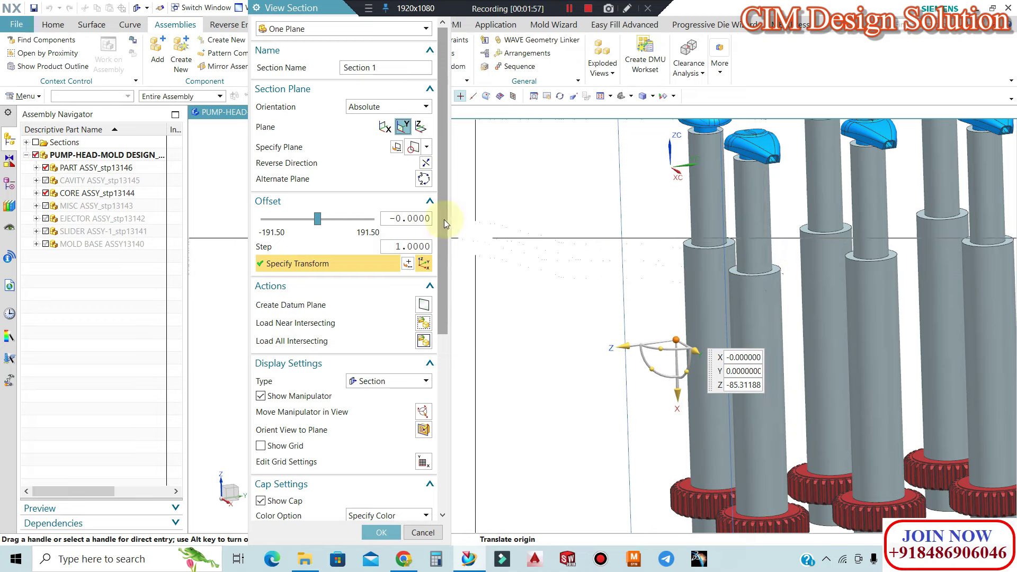
Orbit and zoom to inspect the sectioned core pins and threaded rings
{"action": "middle_click_drag", "start_coordinate": [641, 222], "coordinate": [623, 257]}
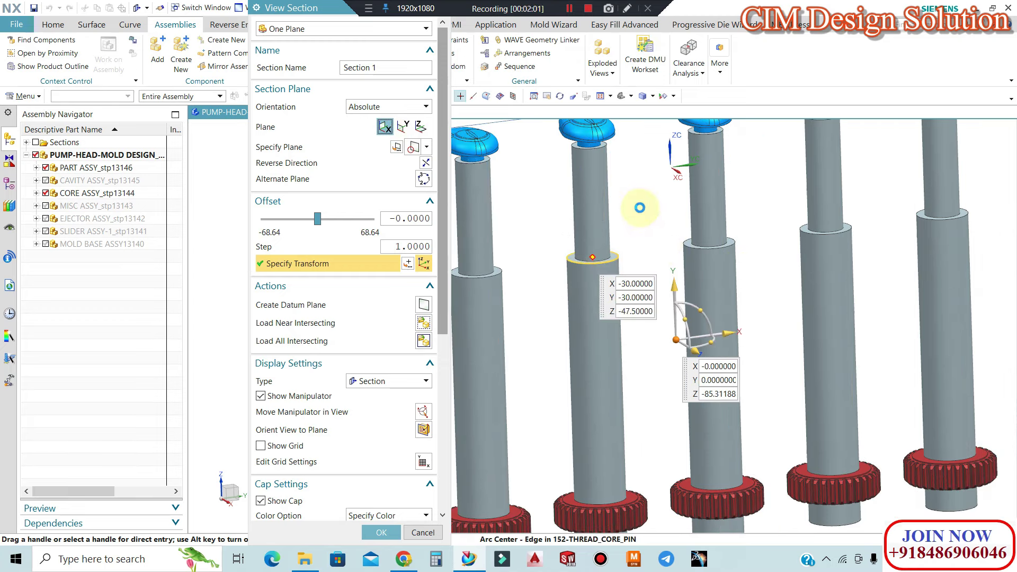
{"action": "scroll", "coordinate": [573, 150], "scroll_direction": "down", "scroll_amount": 2}
{"action": "scroll", "coordinate": [582, 153], "scroll_direction": "down", "scroll_amount": 2}
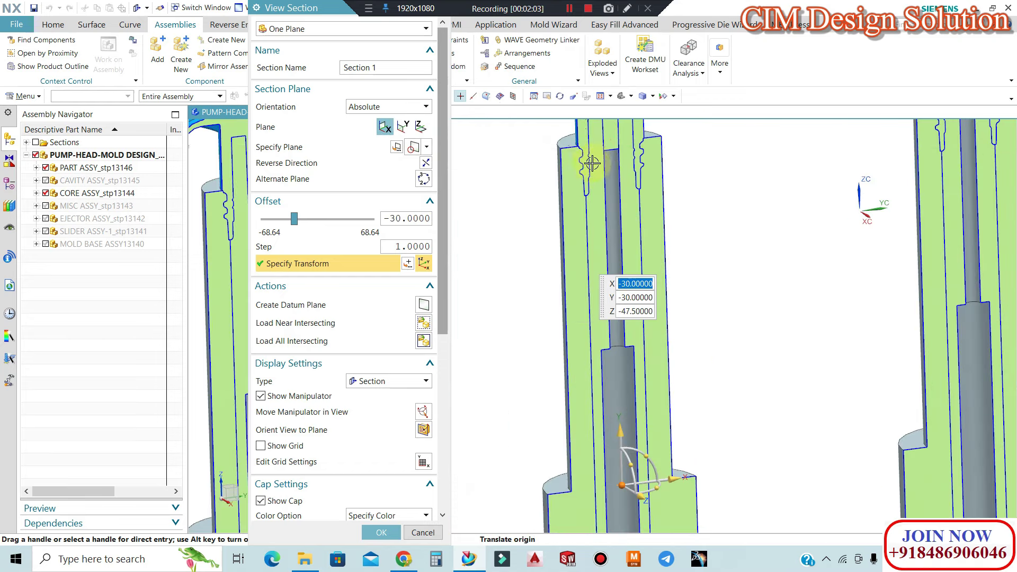
{"action": "scroll", "coordinate": [604, 165], "scroll_direction": "down", "scroll_amount": 2}
{"action": "scroll", "coordinate": [607, 167], "scroll_direction": "down", "scroll_amount": 2}
{"action": "scroll", "coordinate": [602, 161], "scroll_direction": "up", "scroll_amount": 2}
{"action": "scroll", "coordinate": [601, 163], "scroll_direction": "up", "scroll_amount": 2}
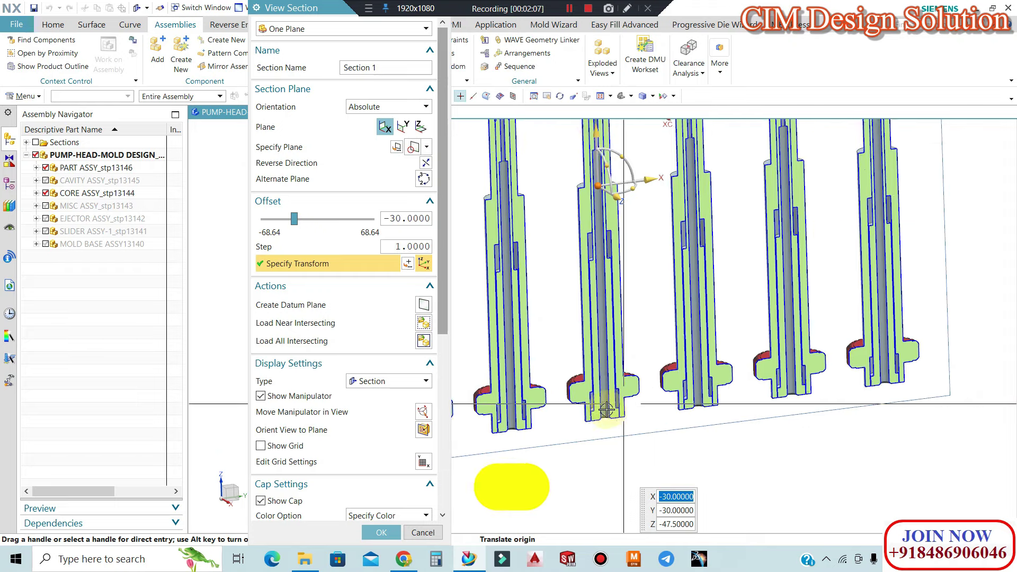
{"action": "scroll", "coordinate": [545, 358], "scroll_direction": "down", "scroll_amount": 3}
{"action": "scroll", "coordinate": [562, 375], "scroll_direction": "up", "scroll_amount": 2}
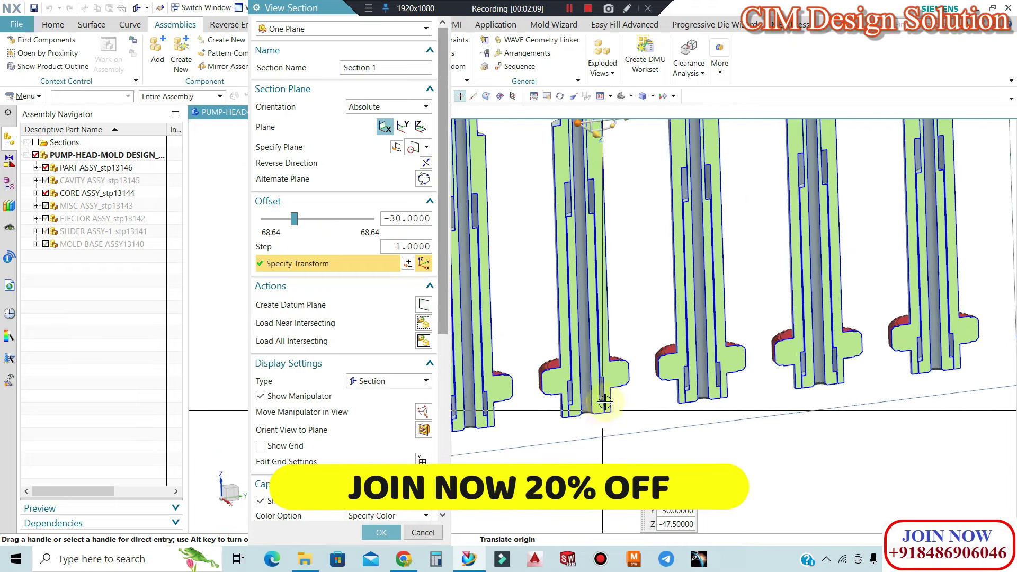
{"action": "scroll", "coordinate": [582, 317], "scroll_direction": "up", "scroll_amount": 1}
{"action": "scroll", "coordinate": [597, 260], "scroll_direction": "down", "scroll_amount": 1}
{"action": "scroll", "coordinate": [597, 260], "scroll_direction": "up", "scroll_amount": 1}
{"action": "scroll", "coordinate": [597, 260], "scroll_direction": "down", "scroll_amount": 2}
{"action": "scroll", "coordinate": [597, 286], "scroll_direction": "up", "scroll_amount": 2}
{"action": "scroll", "coordinate": [596, 318], "scroll_direction": "up", "scroll_amount": 1}
{"action": "scroll", "coordinate": [587, 146], "scroll_direction": "down", "scroll_amount": 3}
{"action": "scroll", "coordinate": [587, 146], "scroll_direction": "down", "scroll_amount": 2}
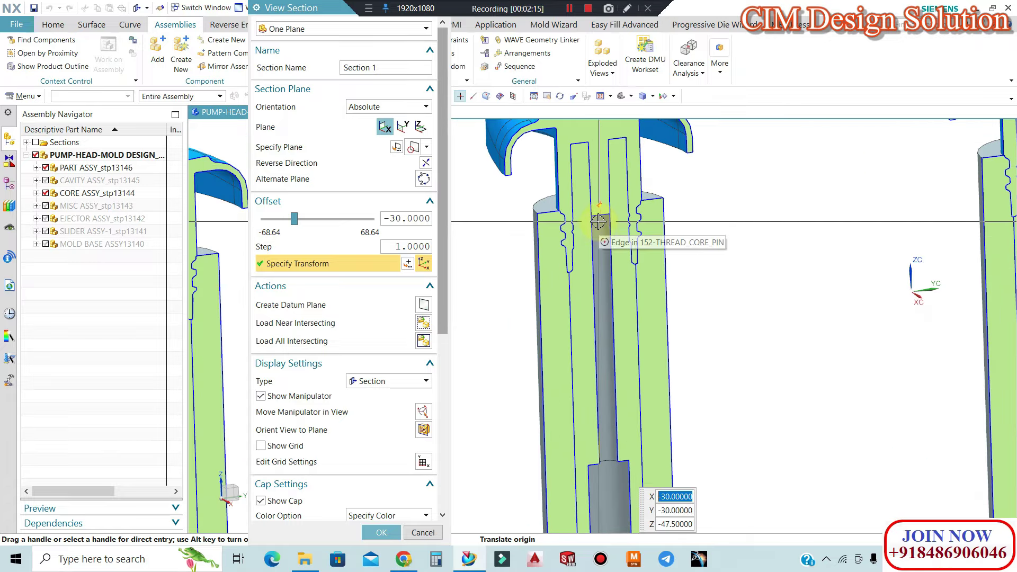
{"action": "scroll", "coordinate": [583, 161], "scroll_direction": "up", "scroll_amount": 2}
{"action": "scroll", "coordinate": [596, 120], "scroll_direction": "up", "scroll_amount": 2}
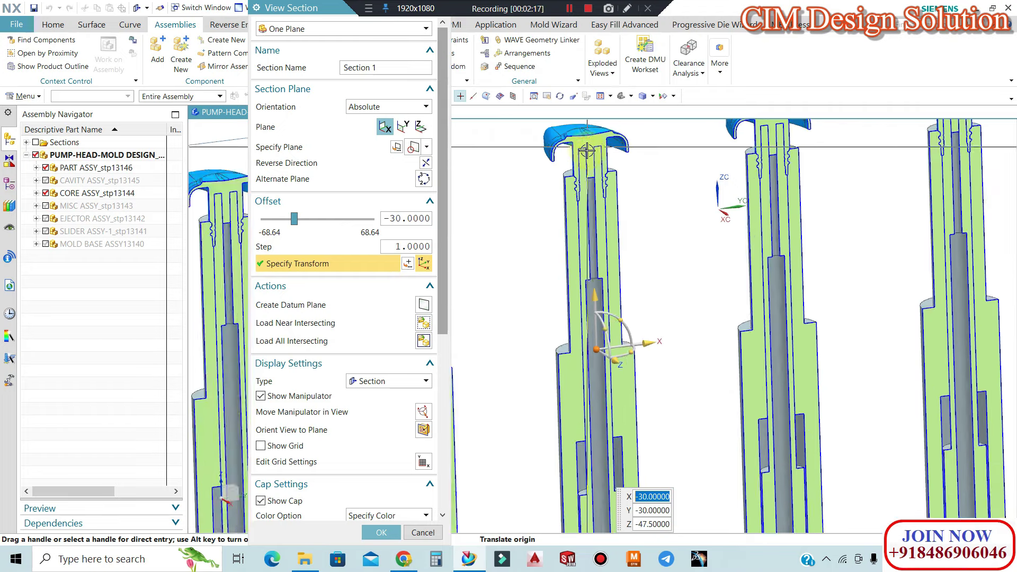
View the cut pins from an oblique angle, then remove the section view
{"action": "middle_click_drag", "start_coordinate": [601, 222], "coordinate": [597, 245]}
{"action": "scroll", "coordinate": [590, 334], "scroll_direction": "down", "scroll_amount": 3}
{"action": "scroll", "coordinate": [547, 315], "scroll_direction": "down", "scroll_amount": 1}
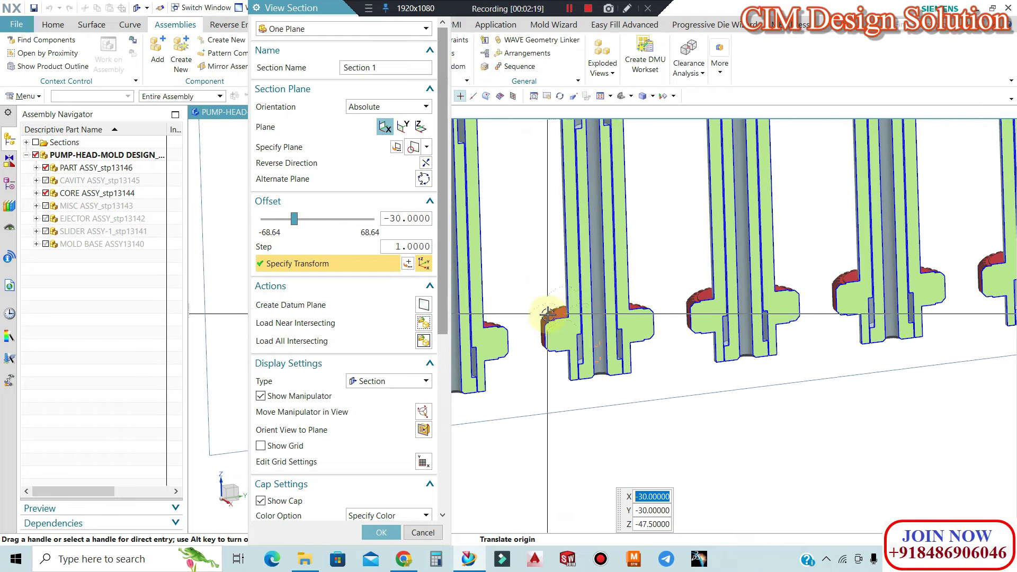
{"action": "scroll", "coordinate": [544, 311], "scroll_direction": "down", "scroll_amount": 1}
{"action": "scroll", "coordinate": [566, 310], "scroll_direction": "down", "scroll_amount": 1}
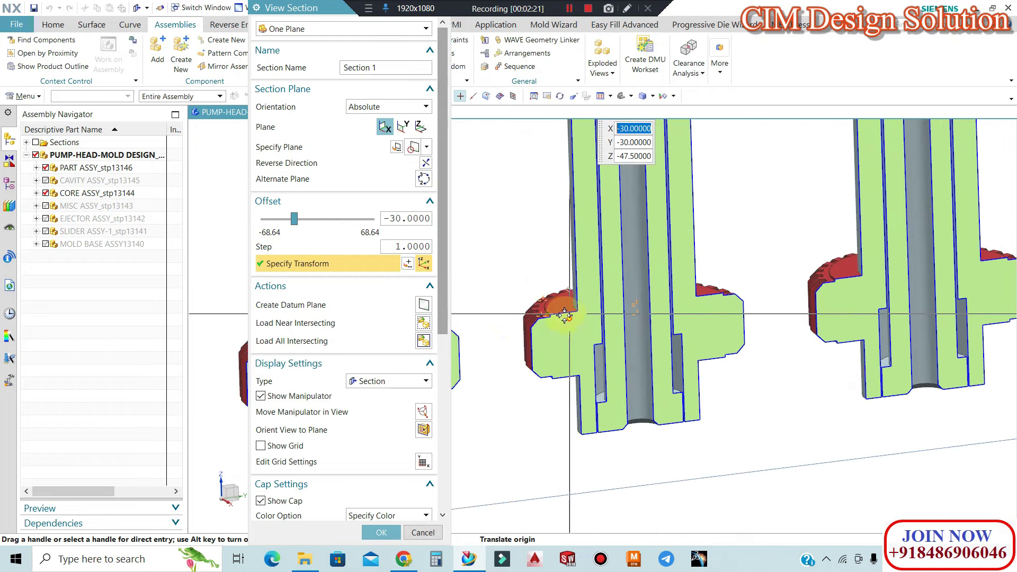
{"action": "left_click", "coordinate": [422, 531]}
Rotate around the bare core pins and show the CORE assembly again
{"action": "scroll", "coordinate": [594, 331], "scroll_direction": "up", "scroll_amount": 1}
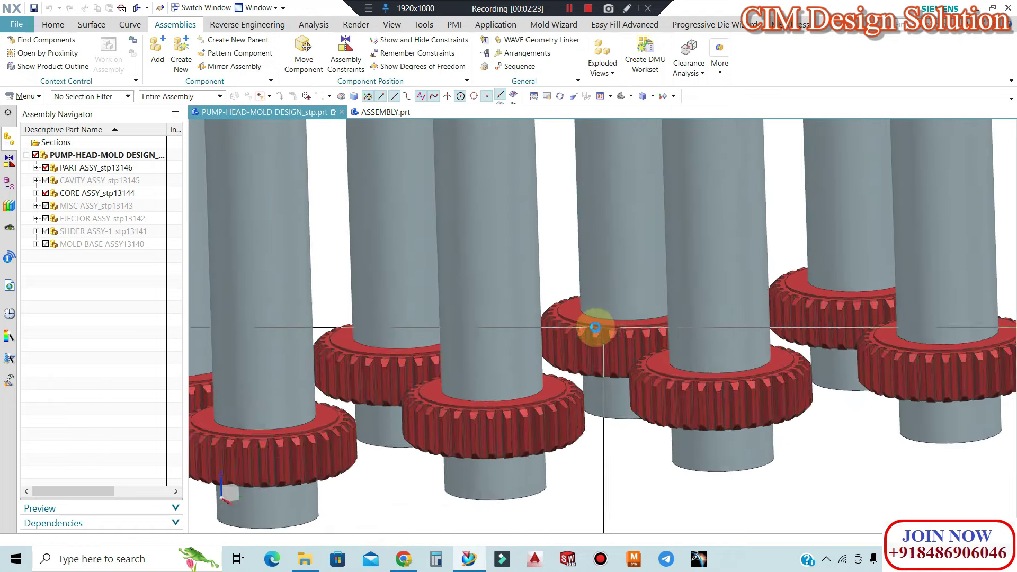
{"action": "scroll", "coordinate": [545, 352], "scroll_direction": "up", "scroll_amount": 2}
{"action": "scroll", "coordinate": [596, 283], "scroll_direction": "up", "scroll_amount": 1}
{"action": "mouse_move", "coordinate": [595, 283]}
{"action": "middle_mouse_down"}
{"action": "mouse_move", "coordinate": [614, 279]}
{"action": "mouse_move", "coordinate": [602, 272]}
{"action": "middle_mouse_up"}
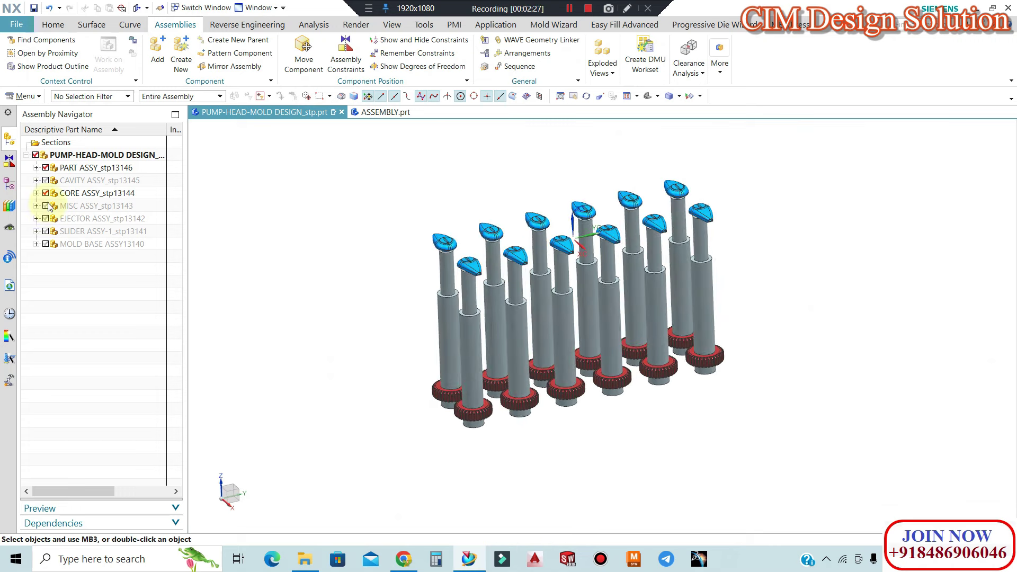
{"action": "left_click", "coordinate": [46, 193]}
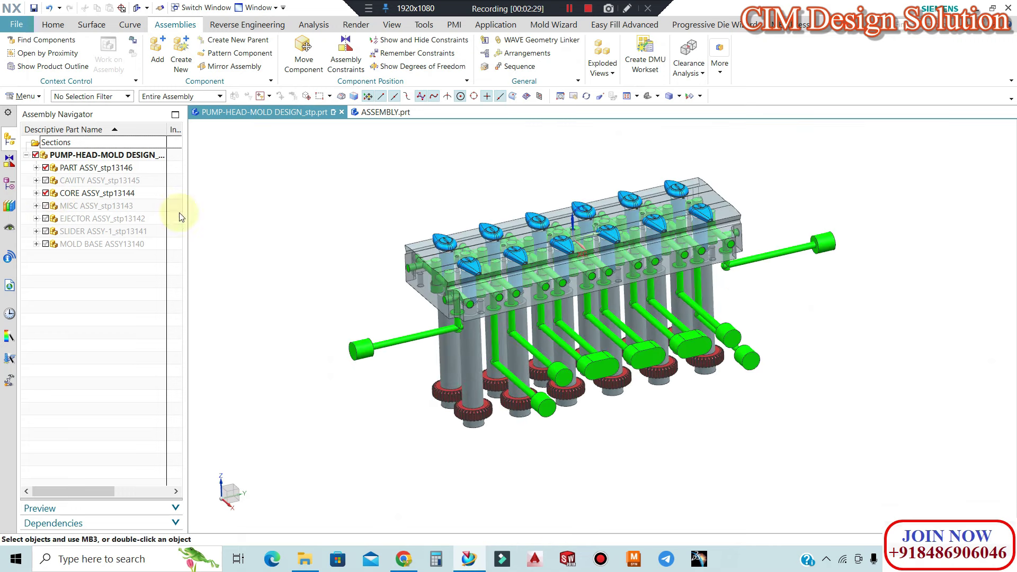
{"action": "middle_click_drag", "start_coordinate": [180, 209], "coordinate": [259, 219]}
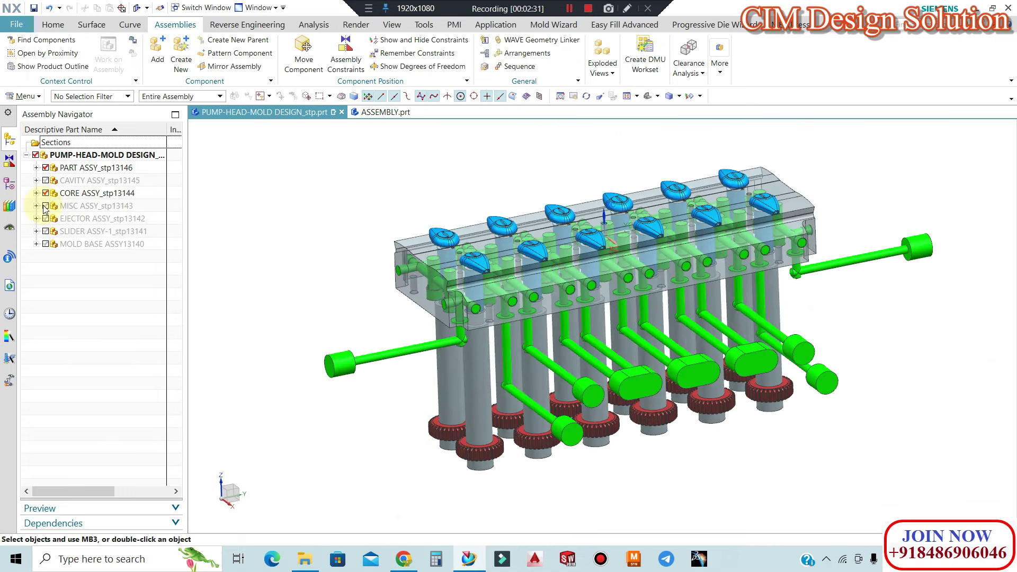
Show the MISC assembly and orbit to view the hydraulic motor bracket
{"action": "left_click", "coordinate": [43, 206]}
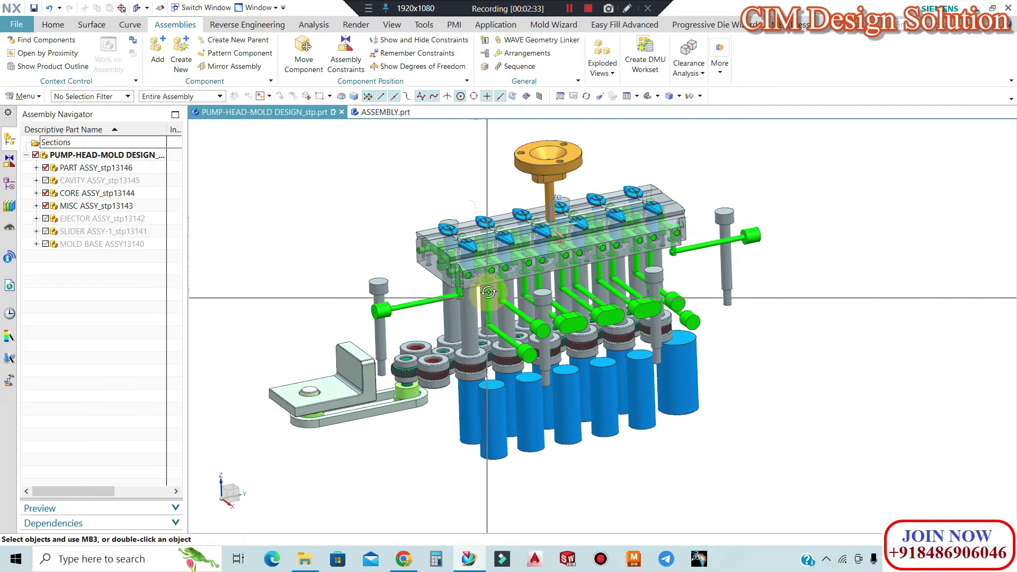
{"action": "middle_click_drag", "start_coordinate": [489, 292], "coordinate": [348, 379]}
{"action": "scroll", "coordinate": [348, 379], "scroll_direction": "up", "scroll_amount": 2}
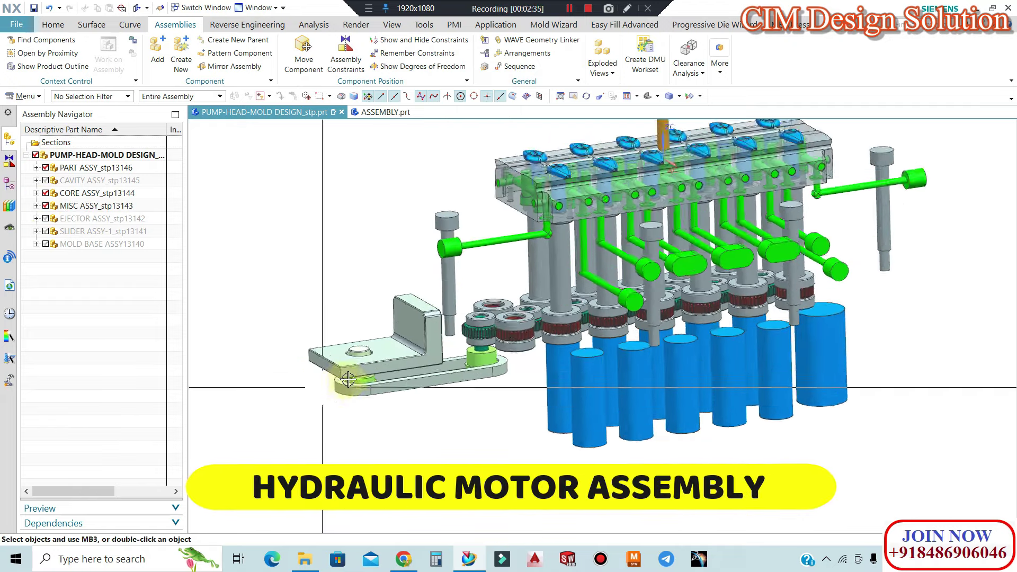
{"action": "scroll", "coordinate": [381, 373], "scroll_direction": "up", "scroll_amount": 2}
{"action": "scroll", "coordinate": [421, 371], "scroll_direction": "up", "scroll_amount": 2}
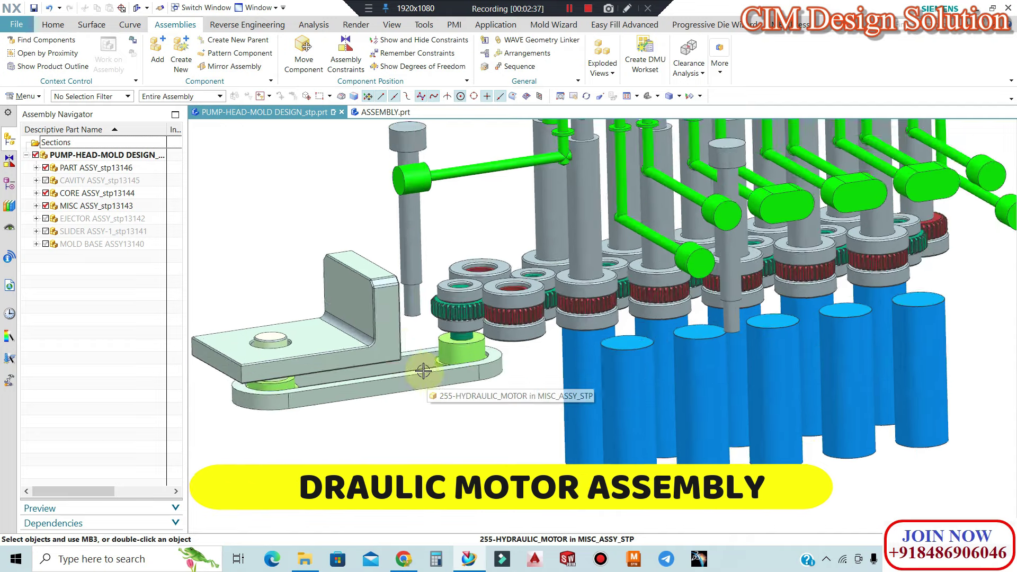
{"action": "scroll", "coordinate": [421, 369], "scroll_direction": "down", "scroll_amount": 3}
{"action": "scroll", "coordinate": [418, 367], "scroll_direction": "up", "scroll_amount": 1}
{"action": "scroll", "coordinate": [413, 365], "scroll_direction": "down", "scroll_amount": 1}
{"action": "mouse_move", "coordinate": [414, 365]}
{"action": "middle_mouse_down"}
{"action": "mouse_move", "coordinate": [494, 249]}
{"action": "mouse_move", "coordinate": [482, 276]}
{"action": "middle_mouse_up"}
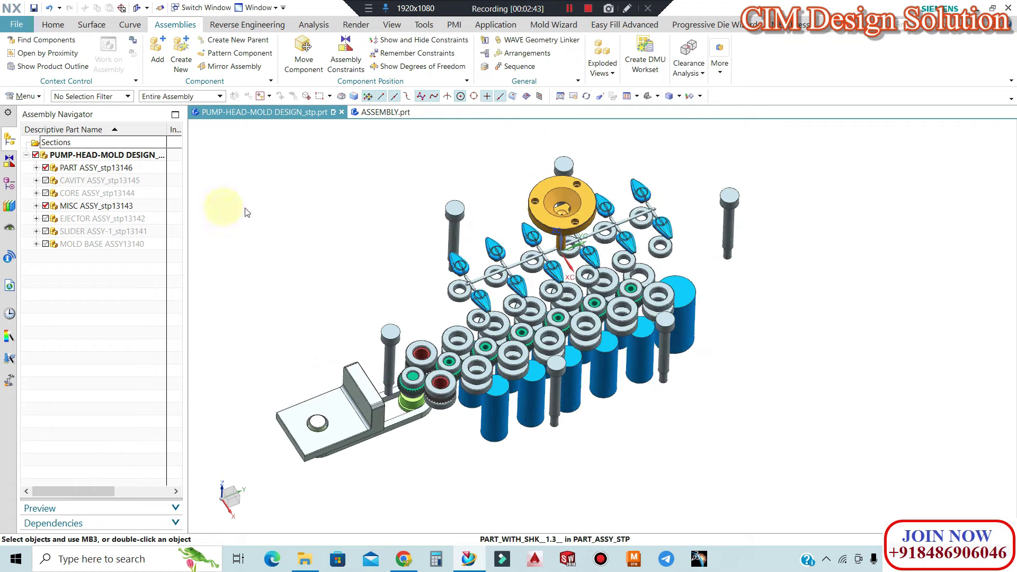
Switch to the top view with F8, then orbit to an oblique perspective of the mold
{"action": "key", "text": "F8"}
{"action": "scroll", "coordinate": [318, 318], "scroll_direction": "up", "scroll_amount": 3}
{"action": "scroll", "coordinate": [318, 318], "scroll_direction": "up", "scroll_amount": 2}
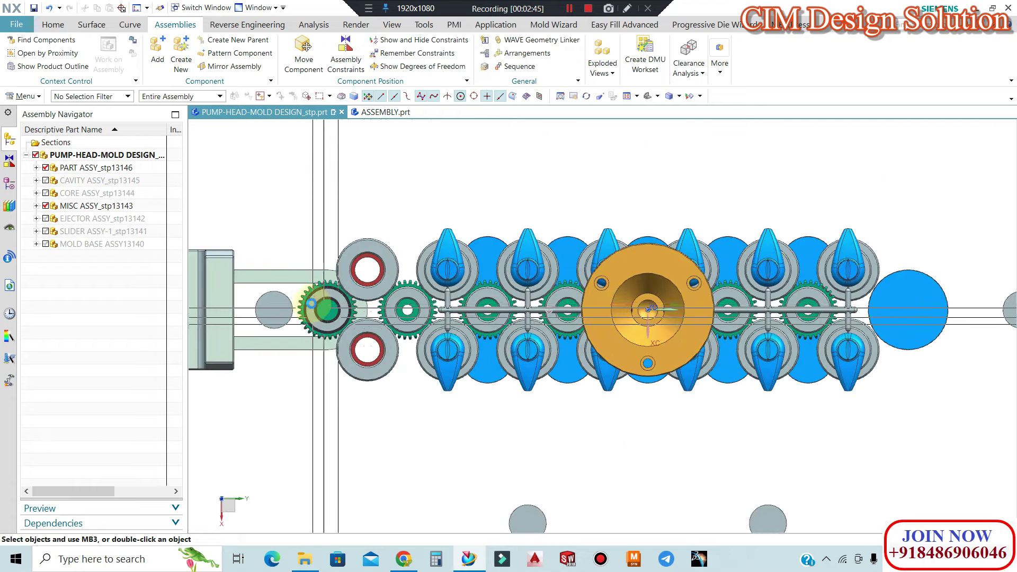
{"action": "scroll", "coordinate": [318, 319], "scroll_direction": "up", "scroll_amount": 2}
{"action": "scroll", "coordinate": [337, 315], "scroll_direction": "down", "scroll_amount": 1}
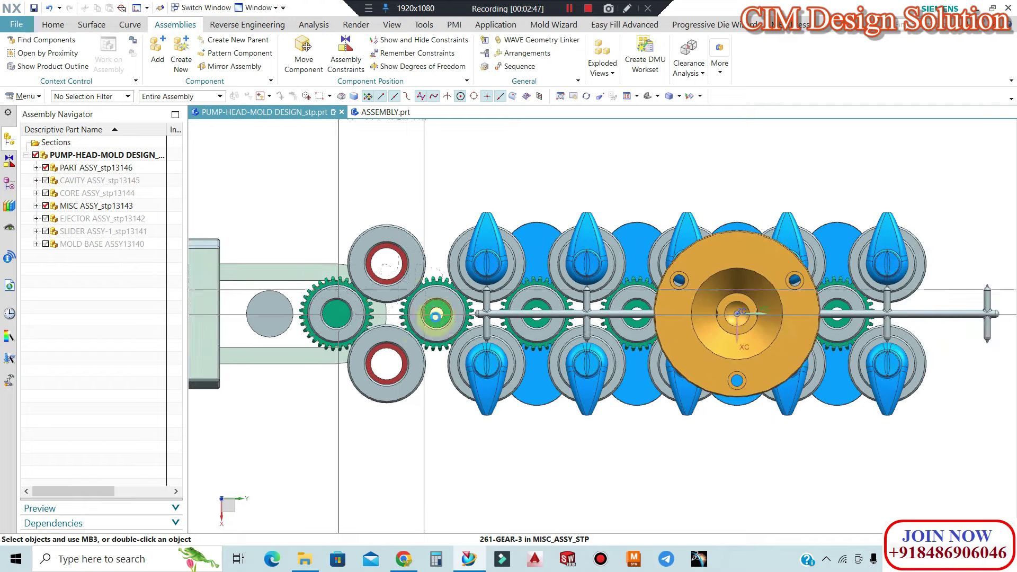
{"action": "middle_click_drag", "start_coordinate": [435, 316], "coordinate": [396, 443]}
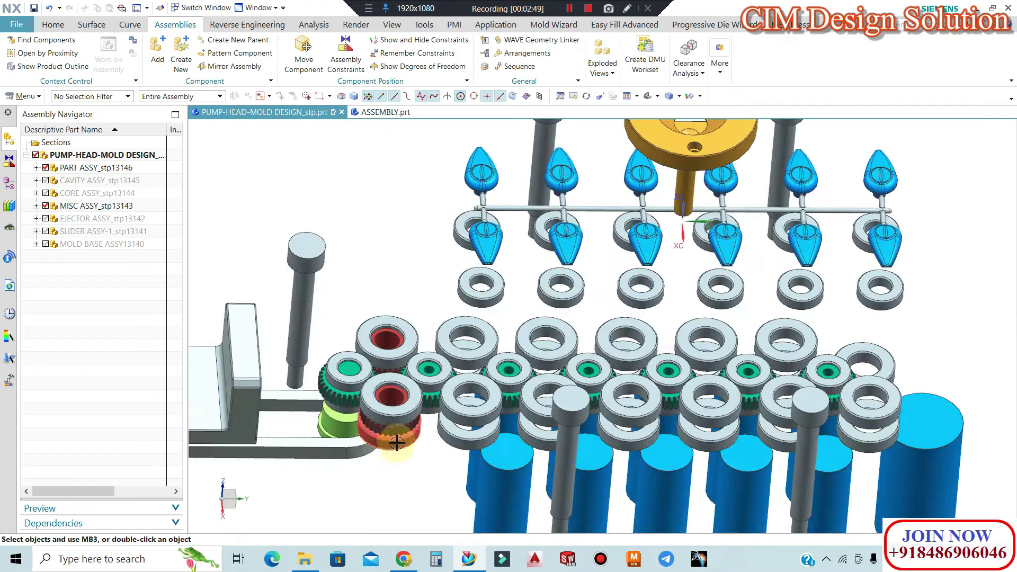
{"action": "scroll", "coordinate": [397, 443], "scroll_direction": "up", "scroll_amount": 1}
{"action": "scroll", "coordinate": [322, 353], "scroll_direction": "up", "scroll_amount": 1}
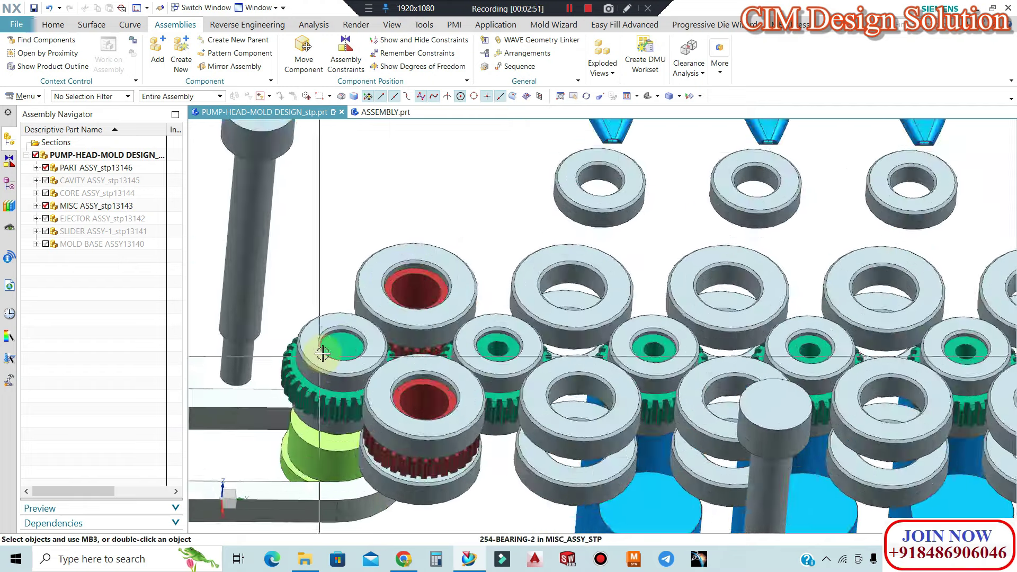
{"action": "scroll", "coordinate": [543, 271], "scroll_direction": "down", "scroll_amount": 1}
{"action": "scroll", "coordinate": [484, 268], "scroll_direction": "down", "scroll_amount": 1}
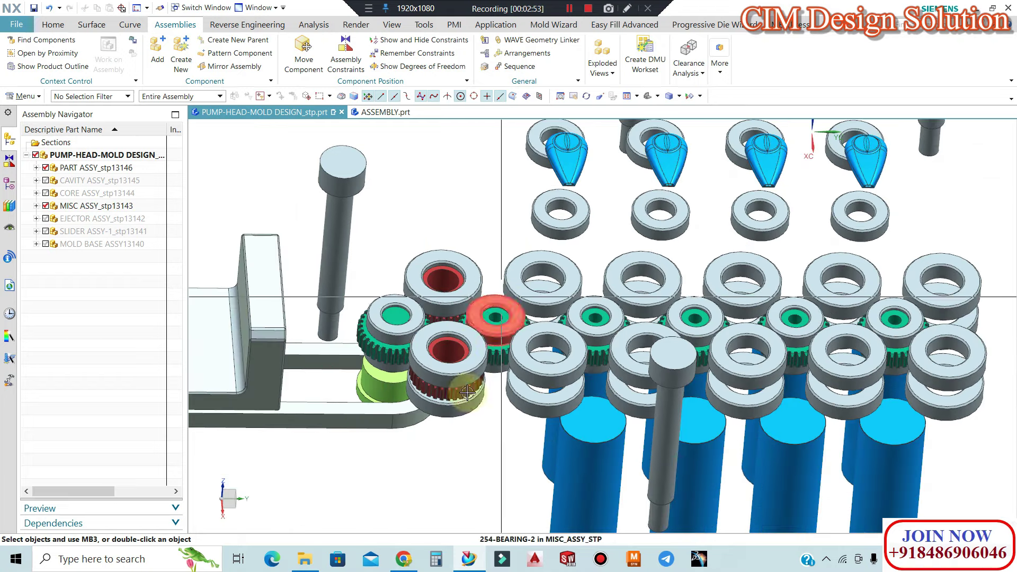
{"action": "scroll", "coordinate": [502, 310], "scroll_direction": "down", "scroll_amount": 2}
Rotate and zoom to an isometric view of the MISC gear train and bearings
{"action": "mouse_move", "coordinate": [502, 310]}
{"action": "middle_mouse_down"}
{"action": "mouse_move", "coordinate": [627, 368]}
{"action": "mouse_move", "coordinate": [585, 323]}
{"action": "middle_mouse_up"}
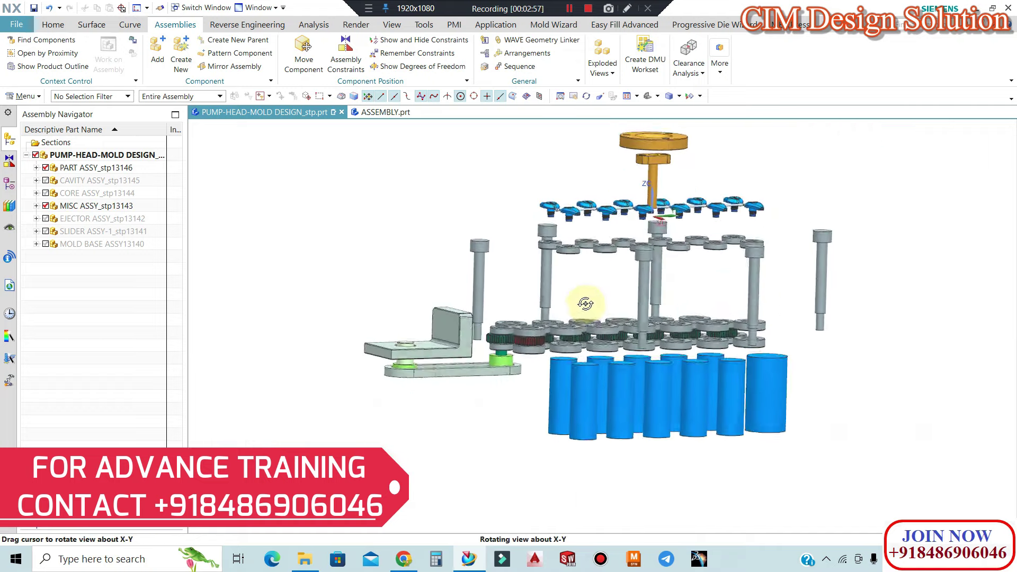
{"action": "scroll", "coordinate": [584, 323], "scroll_direction": "up", "scroll_amount": 3}
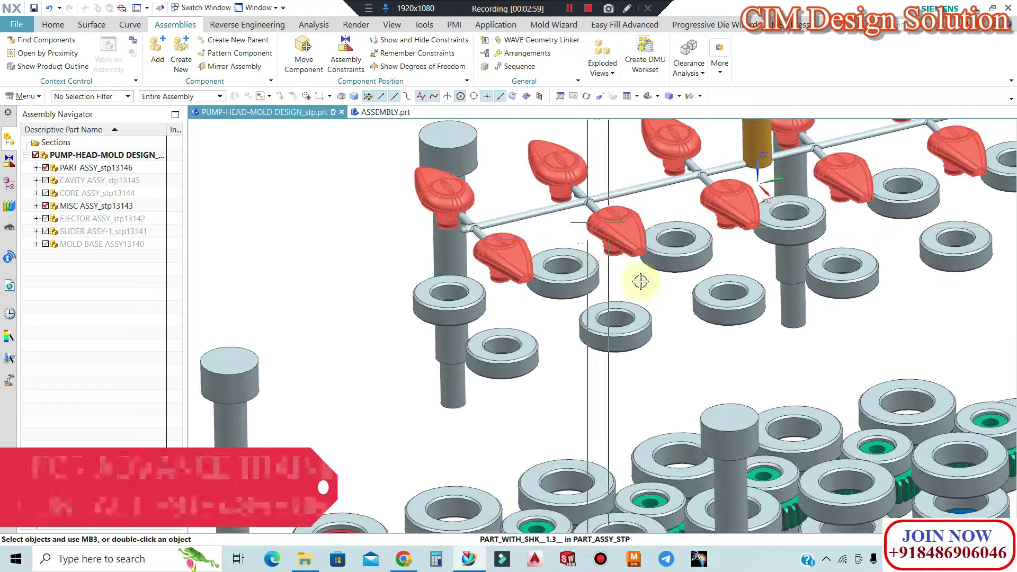
{"action": "scroll", "coordinate": [607, 271], "scroll_direction": "up", "scroll_amount": 1}
{"action": "scroll", "coordinate": [614, 271], "scroll_direction": "down", "scroll_amount": 1}
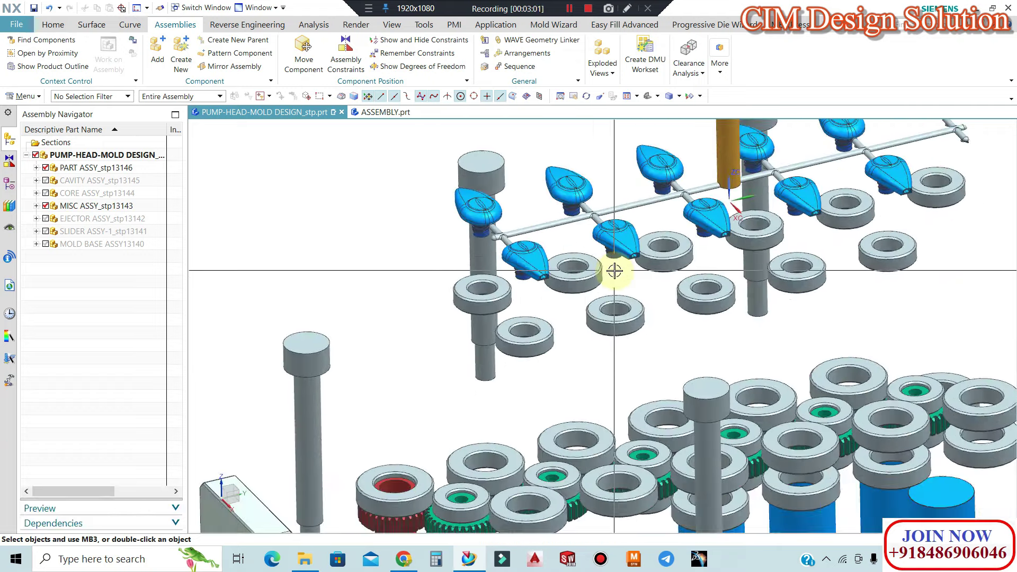
{"action": "scroll", "coordinate": [614, 271], "scroll_direction": "down", "scroll_amount": 4}
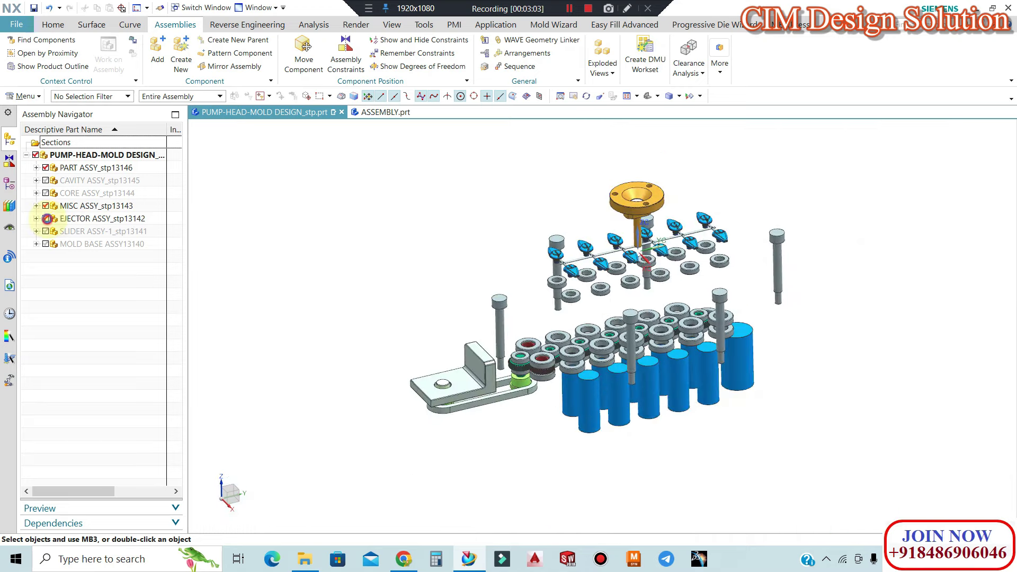
Orbit and zoom around the ejector pins and their heads
{"action": "scroll", "coordinate": [584, 273], "scroll_direction": "up", "scroll_amount": 3}
{"action": "mouse_move", "coordinate": [537, 220]}
{"action": "middle_mouse_down"}
{"action": "mouse_move", "coordinate": [528, 217]}
{"action": "mouse_move", "coordinate": [465, 295]}
{"action": "mouse_move", "coordinate": [457, 424]}
{"action": "middle_mouse_up"}
{"action": "scroll", "coordinate": [465, 295], "scroll_direction": "up", "scroll_amount": 3}
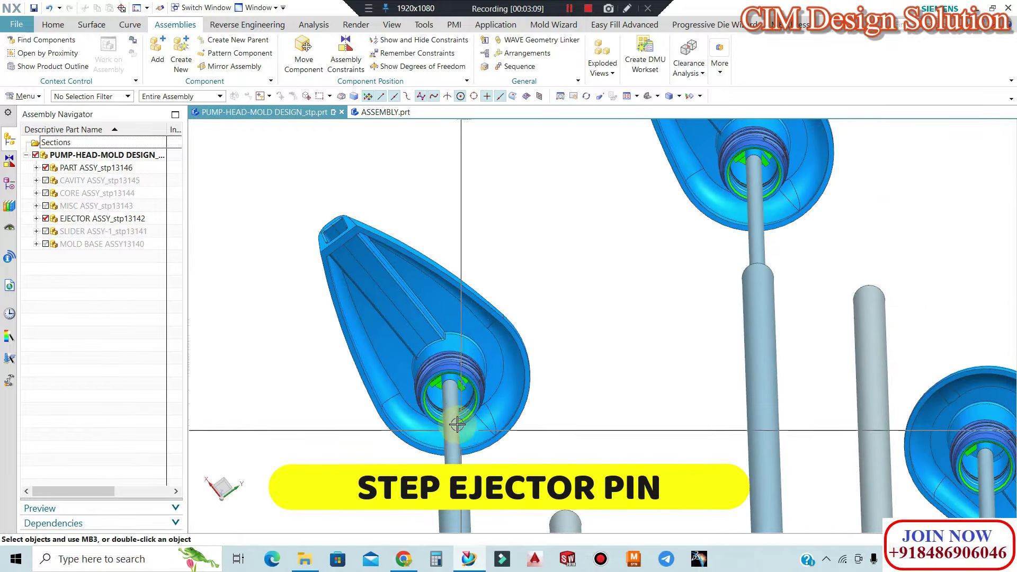
{"action": "scroll", "coordinate": [449, 368], "scroll_direction": "up", "scroll_amount": 2}
{"action": "scroll", "coordinate": [476, 290], "scroll_direction": "up", "scroll_amount": 2}
{"action": "scroll", "coordinate": [466, 346], "scroll_direction": "down", "scroll_amount": 4}
{"action": "scroll", "coordinate": [478, 236], "scroll_direction": "down", "scroll_amount": 3}
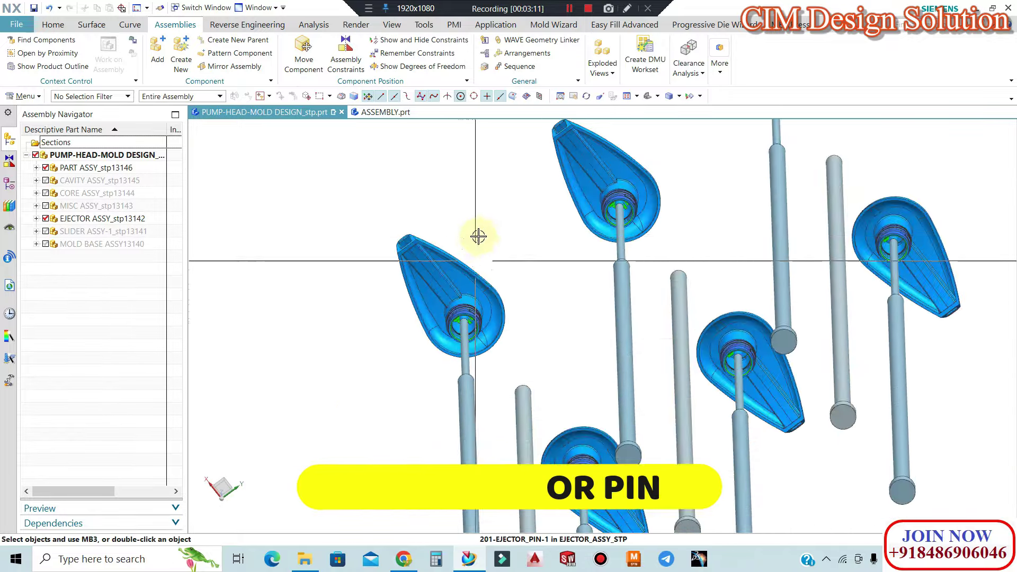
{"action": "scroll", "coordinate": [472, 249], "scroll_direction": "down", "scroll_amount": 2}
{"action": "scroll", "coordinate": [461, 238], "scroll_direction": "up", "scroll_amount": 3}
{"action": "scroll", "coordinate": [443, 225], "scroll_direction": "up", "scroll_amount": 2}
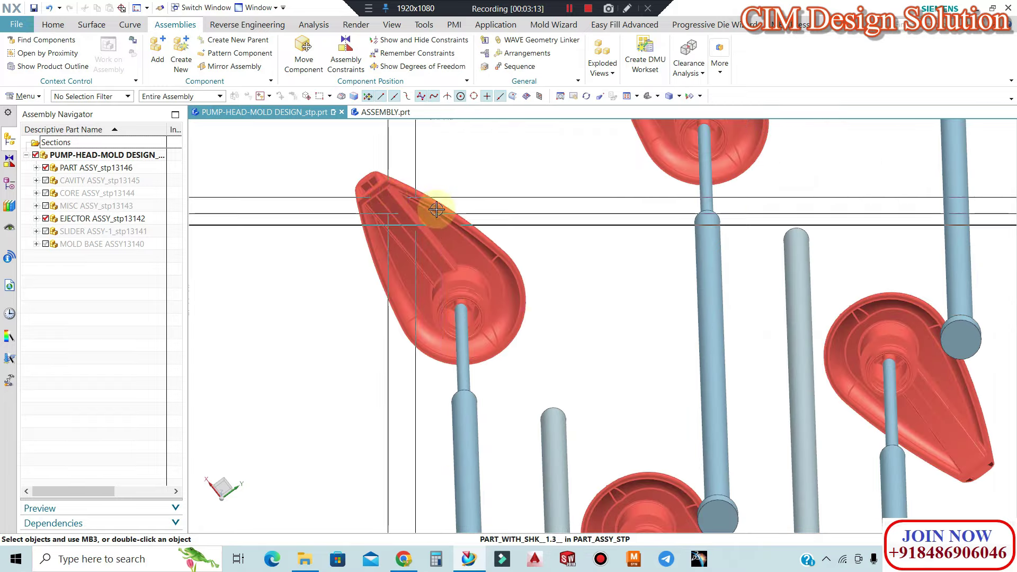
{"action": "scroll", "coordinate": [418, 204], "scroll_direction": "down", "scroll_amount": 3}
{"action": "scroll", "coordinate": [390, 193], "scroll_direction": "down", "scroll_amount": 1}
{"action": "scroll", "coordinate": [409, 220], "scroll_direction": "down", "scroll_amount": 2}
{"action": "scroll", "coordinate": [408, 220], "scroll_direction": "down", "scroll_amount": 1}
Rotate the ejector pins into a side view and zoom along the pin shafts
{"action": "mouse_move", "coordinate": [537, 317]}
{"action": "middle_mouse_down"}
{"action": "mouse_move", "coordinate": [424, 229]}
{"action": "mouse_move", "coordinate": [474, 378]}
{"action": "middle_mouse_up"}
{"action": "scroll", "coordinate": [474, 379], "scroll_direction": "down", "scroll_amount": 2}
{"action": "scroll", "coordinate": [431, 170], "scroll_direction": "up", "scroll_amount": 1}
{"action": "scroll", "coordinate": [427, 143], "scroll_direction": "up", "scroll_amount": 2}
{"action": "scroll", "coordinate": [429, 174], "scroll_direction": "up", "scroll_amount": 2}
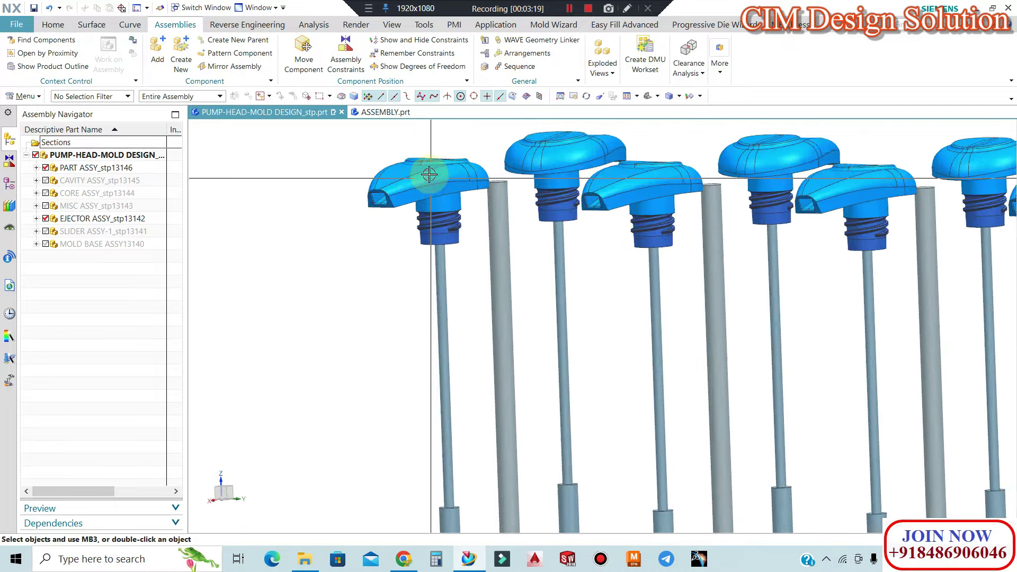
{"action": "scroll", "coordinate": [443, 170], "scroll_direction": "down", "scroll_amount": 2}
{"action": "scroll", "coordinate": [427, 193], "scroll_direction": "down", "scroll_amount": 2}
{"action": "scroll", "coordinate": [448, 241], "scroll_direction": "down", "scroll_amount": 2}
{"action": "scroll", "coordinate": [453, 252], "scroll_direction": "down", "scroll_amount": 3}
{"action": "scroll", "coordinate": [442, 272], "scroll_direction": "up", "scroll_amount": 2}
{"action": "scroll", "coordinate": [437, 270], "scroll_direction": "up", "scroll_amount": 3}
{"action": "middle_click_drag", "start_coordinate": [437, 270], "coordinate": [421, 268]}
{"action": "scroll", "coordinate": [436, 228], "scroll_direction": "up", "scroll_amount": 2}
{"action": "scroll", "coordinate": [437, 228], "scroll_direction": "down", "scroll_amount": 2}
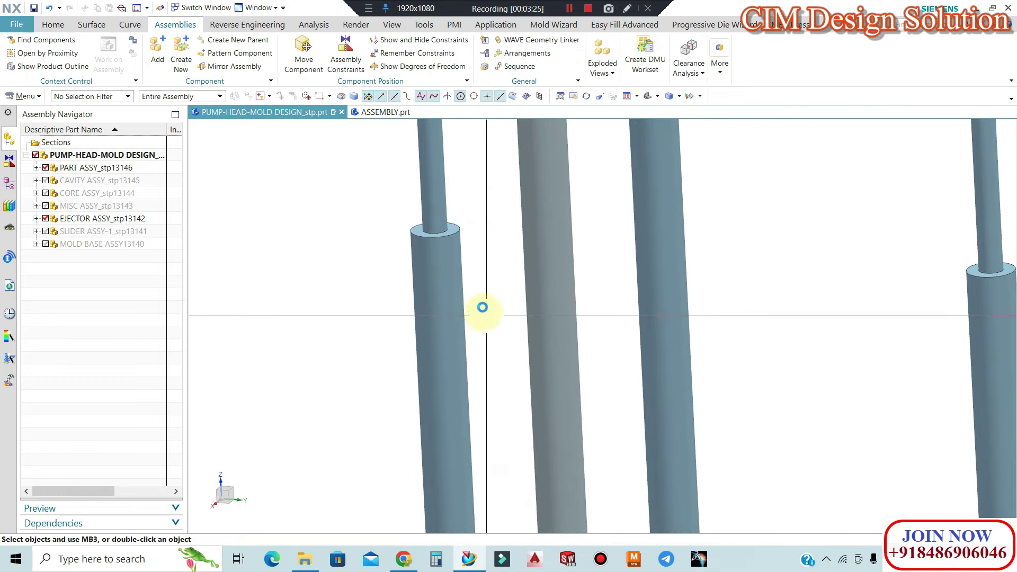
Check a pin face's geometric properties (Ctrl+Shift+G), then close the readout
{"action": "key", "text": "ctrl+shift+g"}
{"action": "scroll", "coordinate": [591, 255], "scroll_direction": "up", "scroll_amount": 2}
{"action": "middle_click_drag", "start_coordinate": [590, 255], "coordinate": [664, 240]}
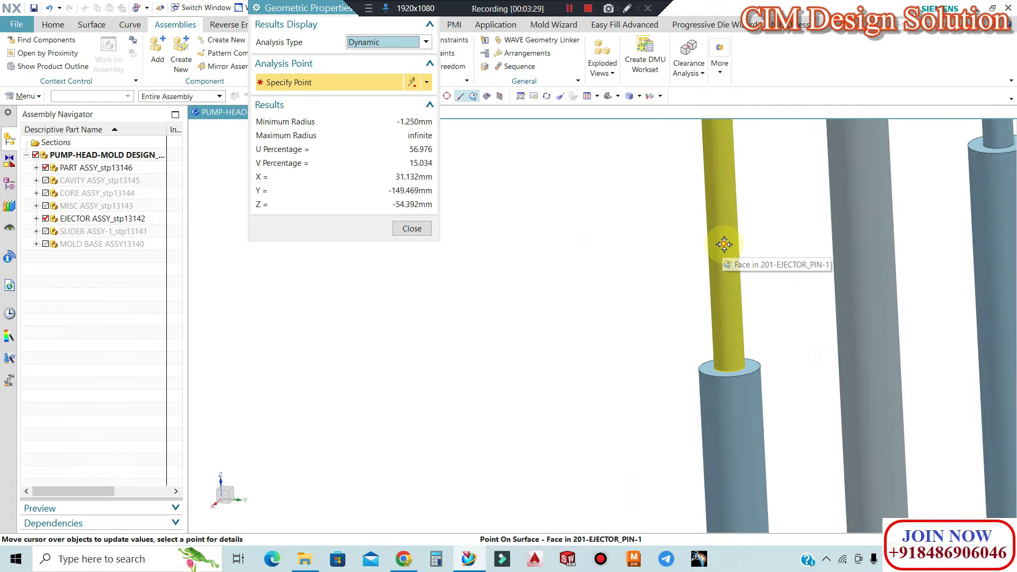
{"action": "left_click", "coordinate": [404, 233]}
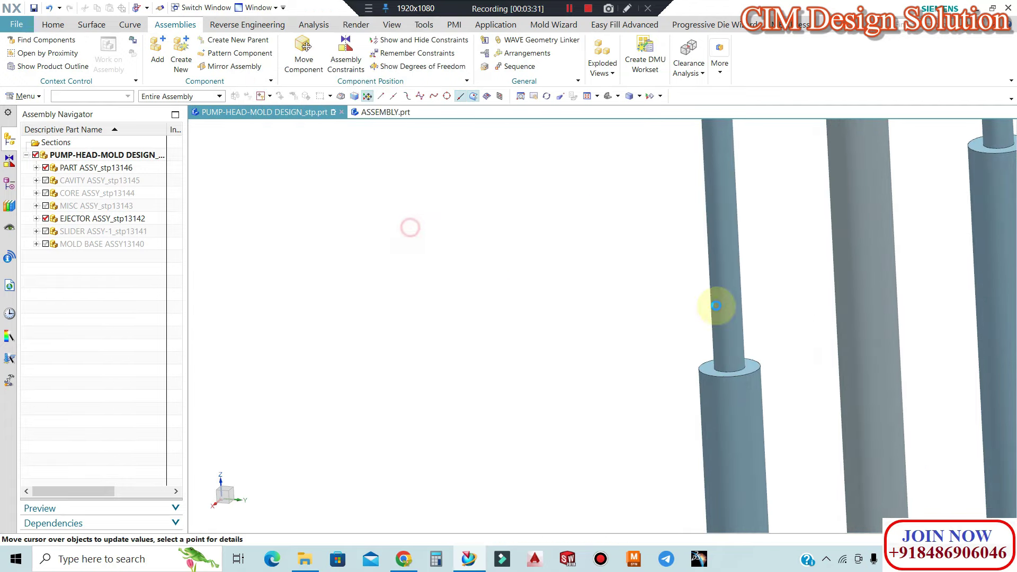
Tilt the view to look down on the pins and zoom in and out
{"action": "scroll", "coordinate": [465, 290], "scroll_direction": "down", "scroll_amount": 1}
{"action": "scroll", "coordinate": [455, 281], "scroll_direction": "down", "scroll_amount": 2}
{"action": "scroll", "coordinate": [454, 279], "scroll_direction": "down", "scroll_amount": 2}
{"action": "scroll", "coordinate": [540, 201], "scroll_direction": "up", "scroll_amount": 3}
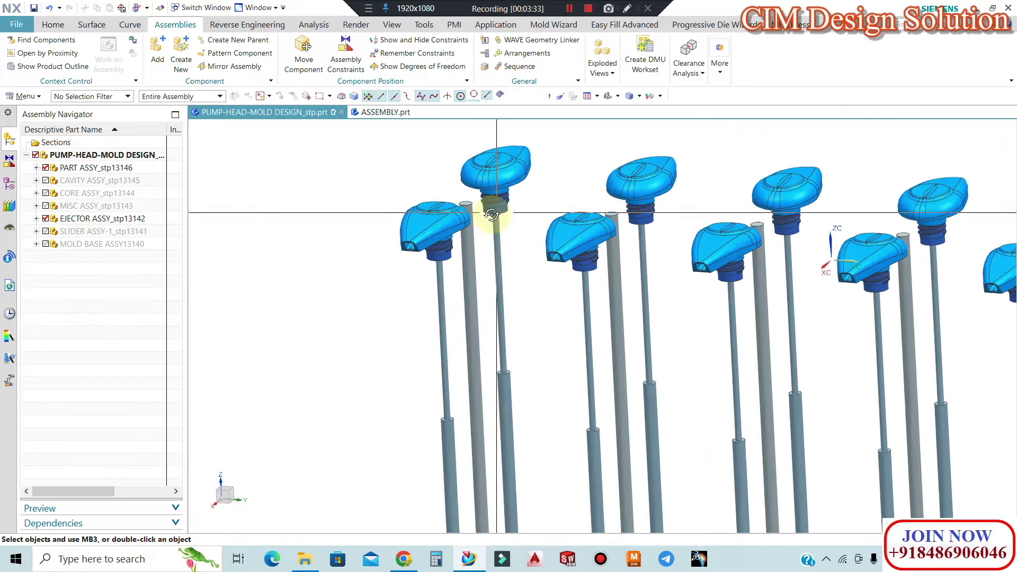
{"action": "middle_click_drag", "start_coordinate": [488, 211], "coordinate": [471, 209]}
{"action": "scroll", "coordinate": [475, 209], "scroll_direction": "up", "scroll_amount": 3}
{"action": "scroll", "coordinate": [472, 208], "scroll_direction": "down", "scroll_amount": 2}
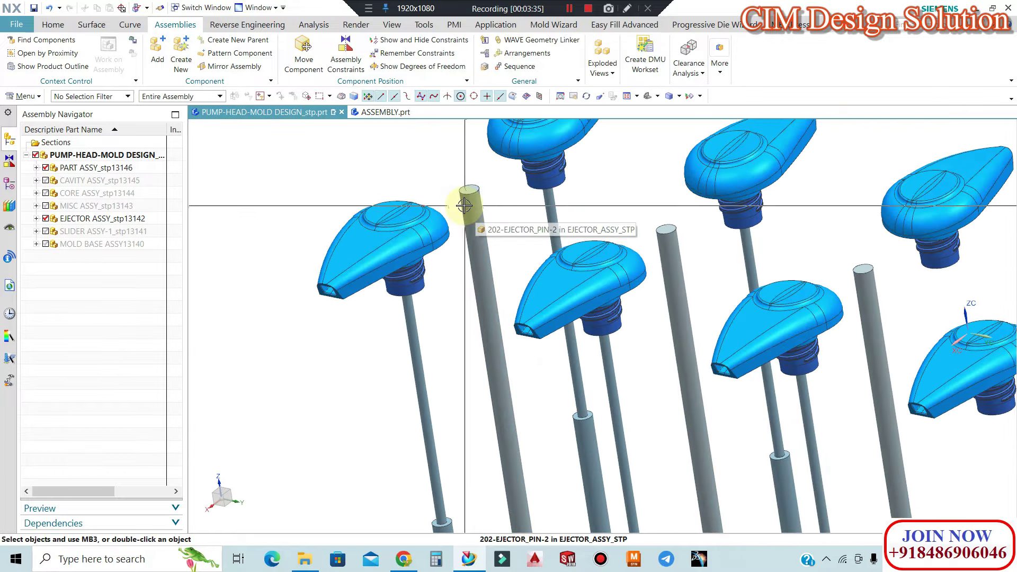
{"action": "scroll", "coordinate": [466, 206], "scroll_direction": "down", "scroll_amount": 2}
{"action": "scroll", "coordinate": [465, 201], "scroll_direction": "up", "scroll_amount": 3}
{"action": "scroll", "coordinate": [533, 230], "scroll_direction": "down", "scroll_amount": 2}
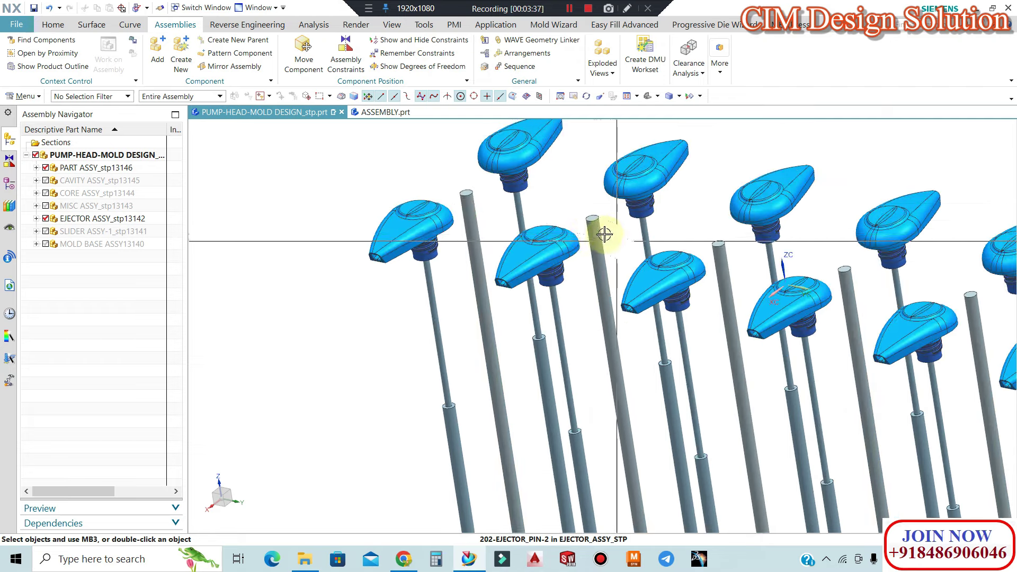
{"action": "scroll", "coordinate": [500, 253], "scroll_direction": "down", "scroll_amount": 2}
Hide EJECTOR ASSY and show SLIDER ASSY around the pump heads
{"action": "left_click", "coordinate": [46, 218]}
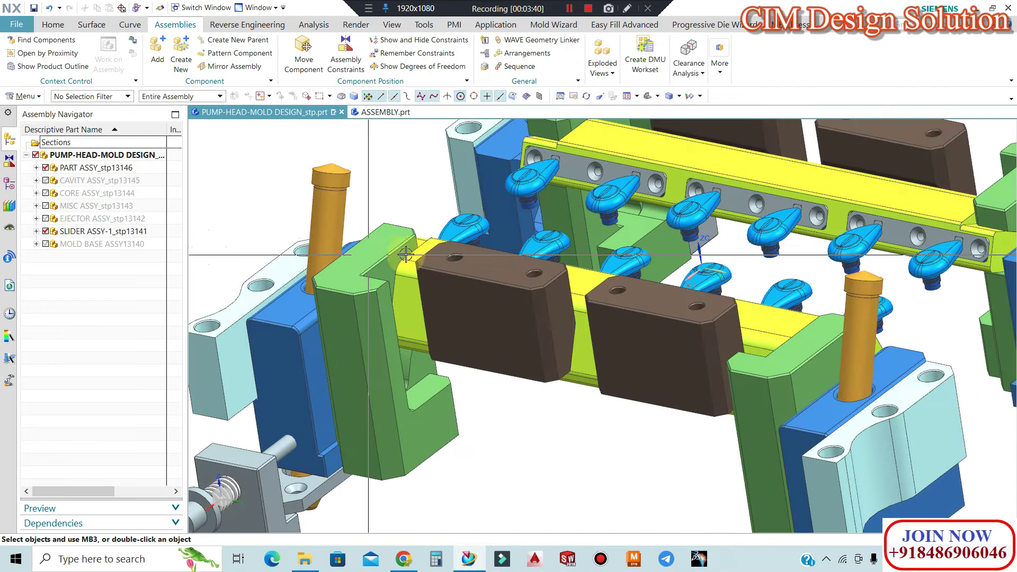
{"action": "mouse_move", "coordinate": [476, 317]}
{"action": "middle_mouse_down"}
{"action": "mouse_move", "coordinate": [502, 332]}
{"action": "mouse_move", "coordinate": [537, 307]}
{"action": "mouse_move", "coordinate": [507, 231]}
{"action": "middle_mouse_up"}
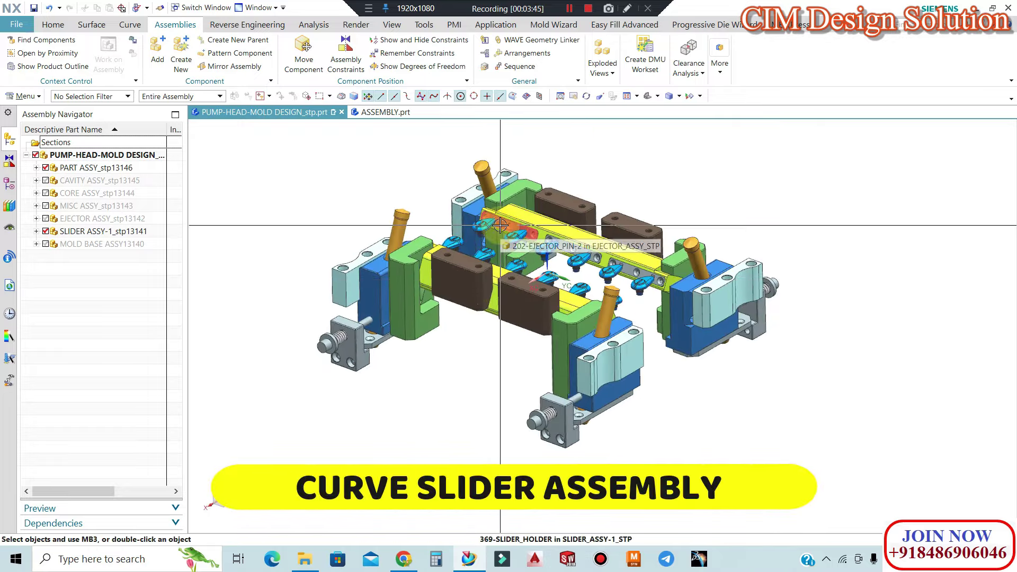
{"action": "scroll", "coordinate": [599, 272], "scroll_direction": "up", "scroll_amount": 2}
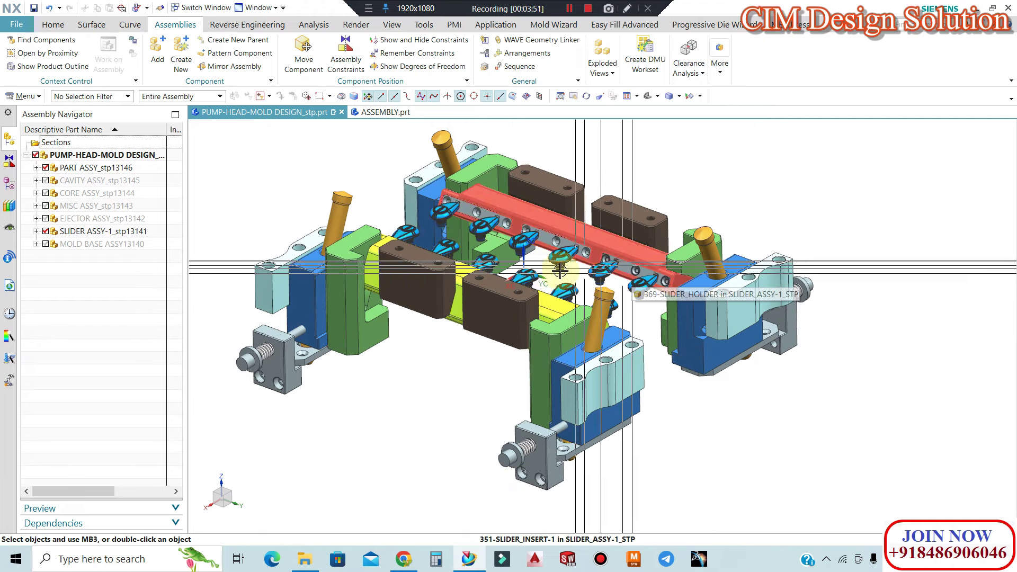
Orbit the sliders through side-on, front-on and underneath views
{"action": "middle_click_drag", "start_coordinate": [530, 278], "coordinate": [452, 212]}
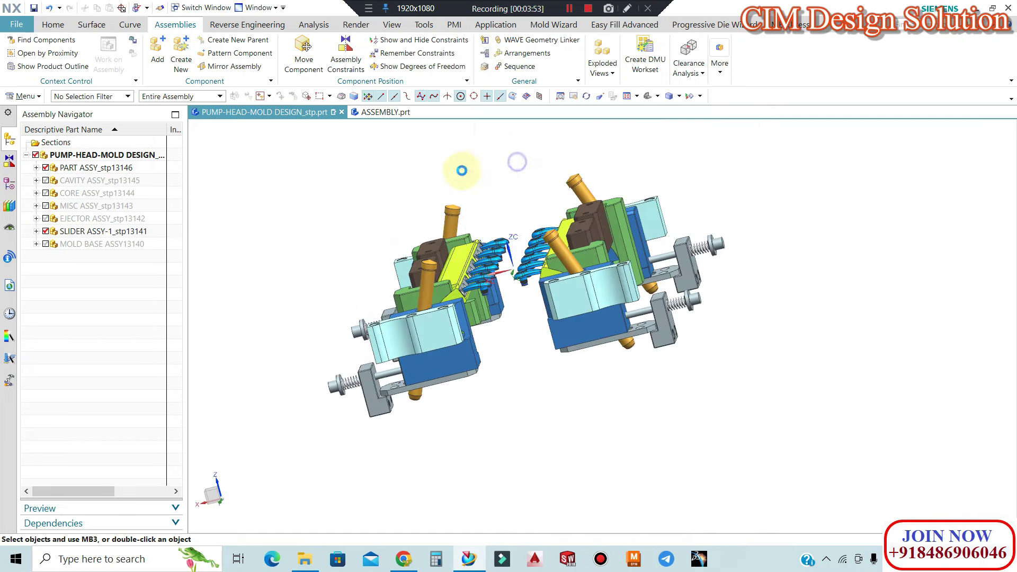
{"action": "middle_click_drag", "start_coordinate": [461, 170], "coordinate": [443, 252]}
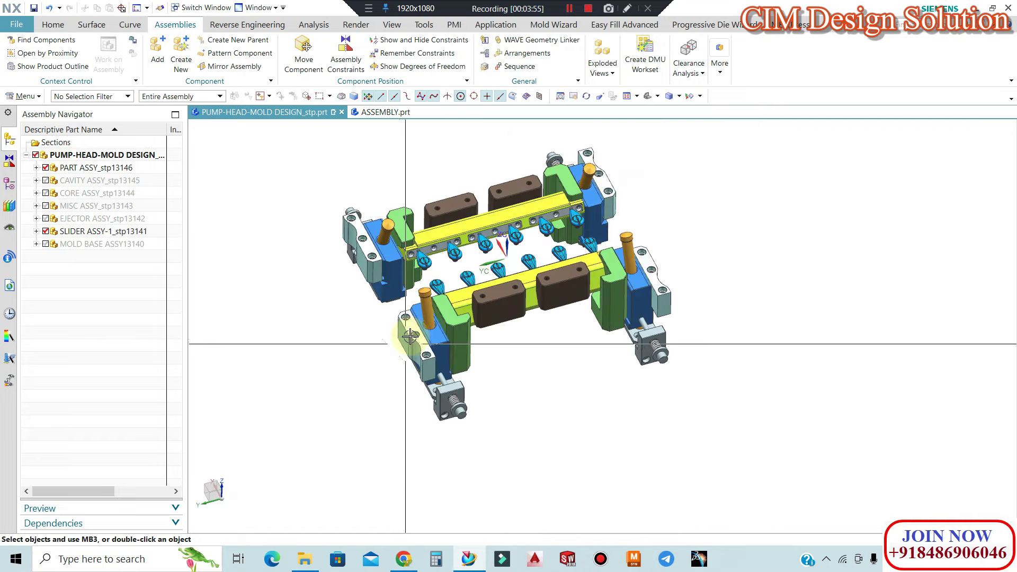
{"action": "scroll", "coordinate": [416, 318], "scroll_direction": "up", "scroll_amount": 5}
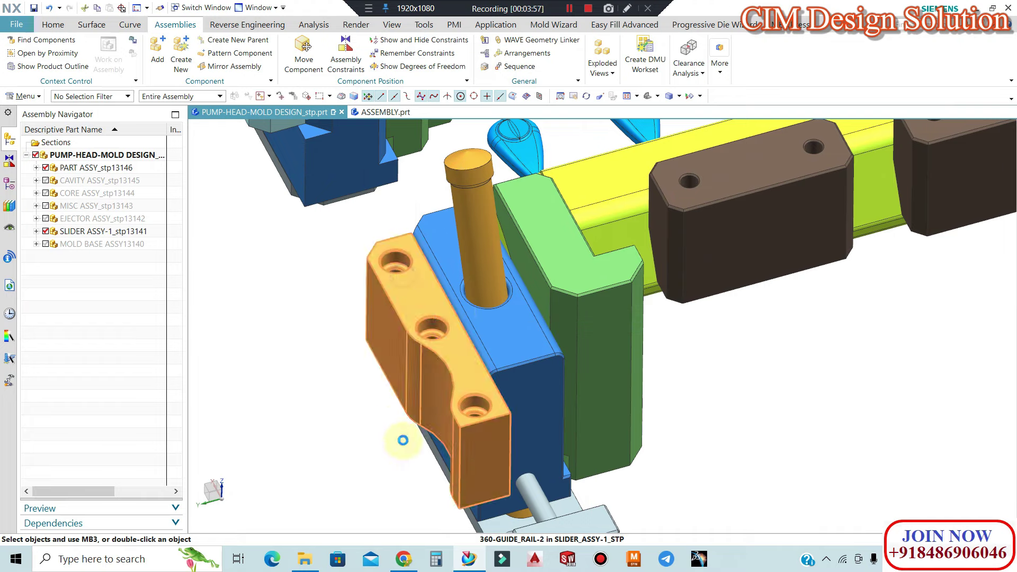
{"action": "scroll", "coordinate": [399, 438], "scroll_direction": "down", "scroll_amount": 4}
{"action": "middle_click_drag", "start_coordinate": [399, 438], "coordinate": [451, 252]}
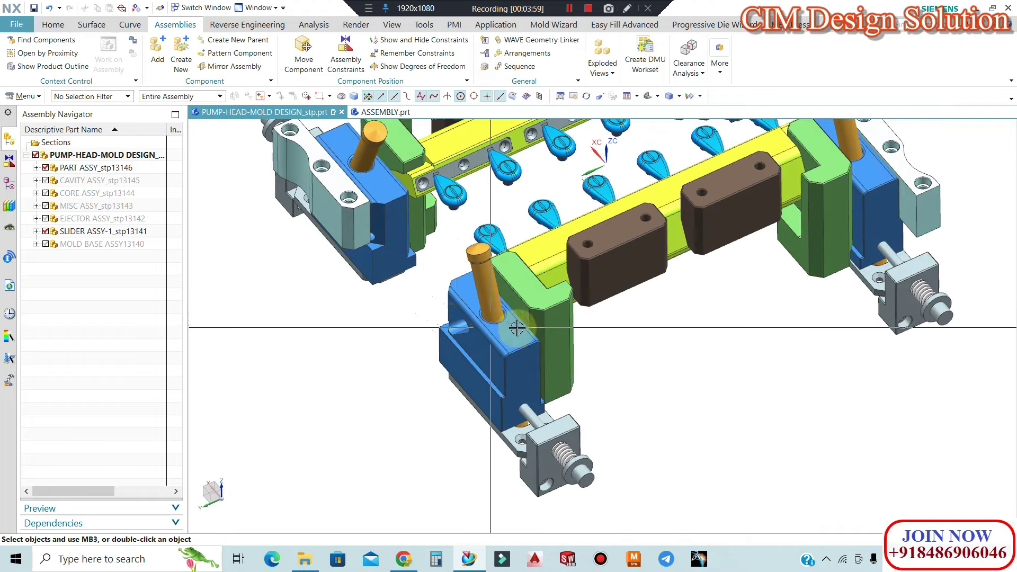
{"action": "scroll", "coordinate": [452, 253], "scroll_direction": "up", "scroll_amount": 3}
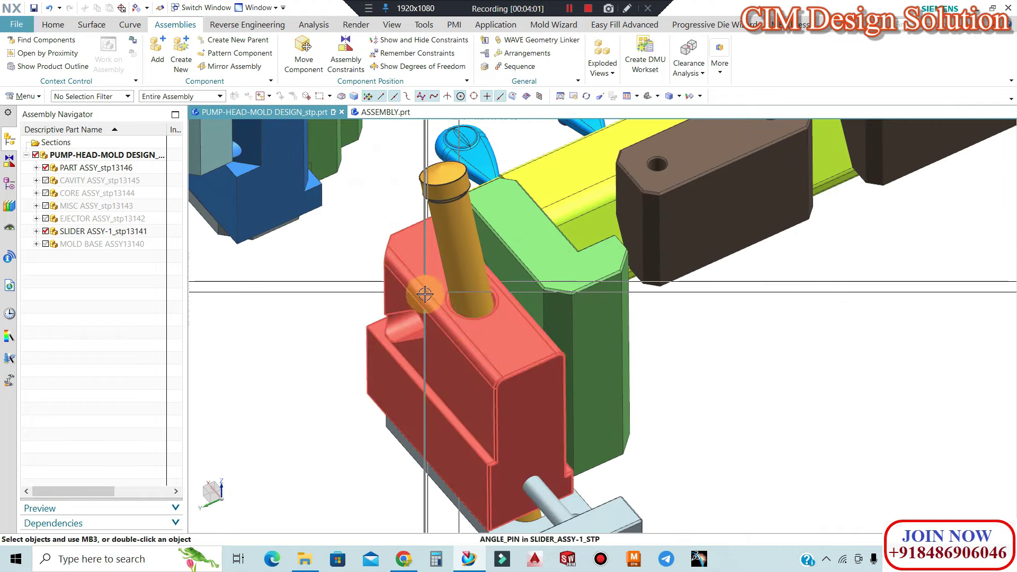
{"action": "scroll", "coordinate": [427, 291], "scroll_direction": "down", "scroll_amount": 2}
{"action": "scroll", "coordinate": [426, 291], "scroll_direction": "down", "scroll_amount": 2}
{"action": "scroll", "coordinate": [531, 266], "scroll_direction": "up", "scroll_amount": 3}
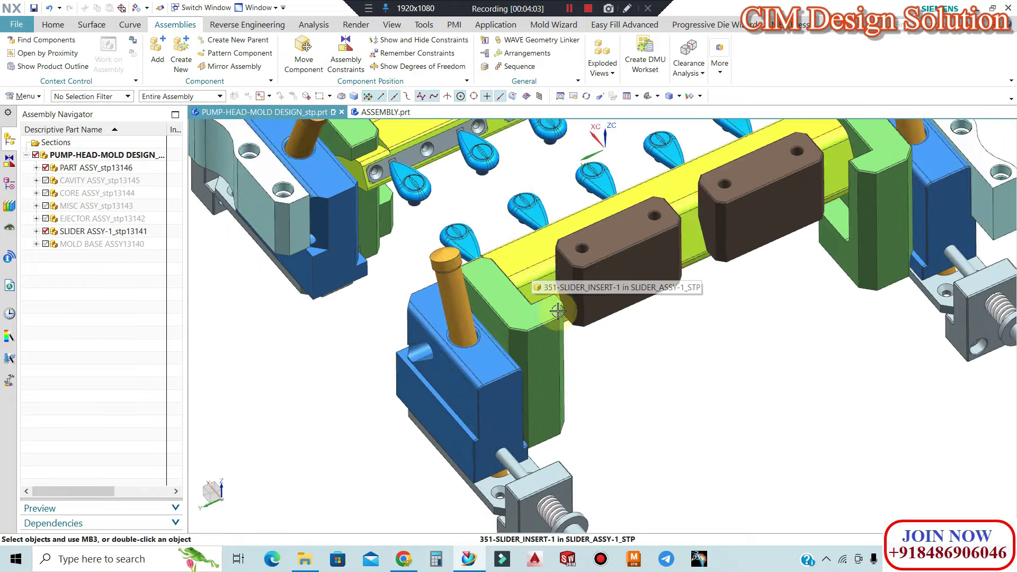
View the slider assembly from the opposite side and from above
{"action": "middle_click_drag", "start_coordinate": [557, 311], "coordinate": [540, 250]}
{"action": "scroll", "coordinate": [541, 251], "scroll_direction": "down", "scroll_amount": 3}
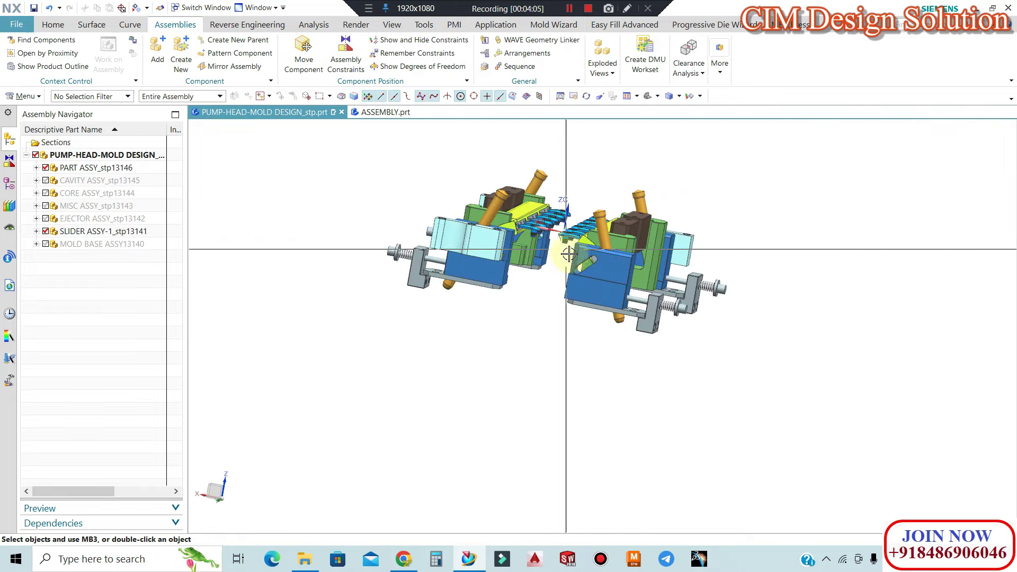
{"action": "scroll", "coordinate": [593, 258], "scroll_direction": "up", "scroll_amount": 2}
{"action": "scroll", "coordinate": [593, 258], "scroll_direction": "up", "scroll_amount": 3}
{"action": "scroll", "coordinate": [594, 256], "scroll_direction": "up", "scroll_amount": 2}
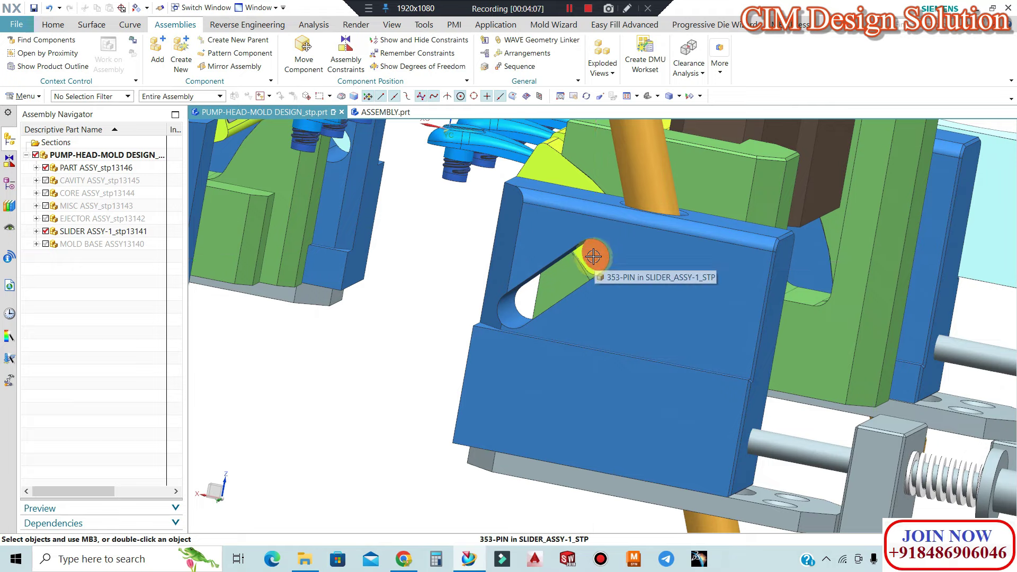
{"action": "scroll", "coordinate": [566, 258], "scroll_direction": "down", "scroll_amount": 2}
{"action": "middle_click_drag", "start_coordinate": [522, 298], "coordinate": [519, 342]}
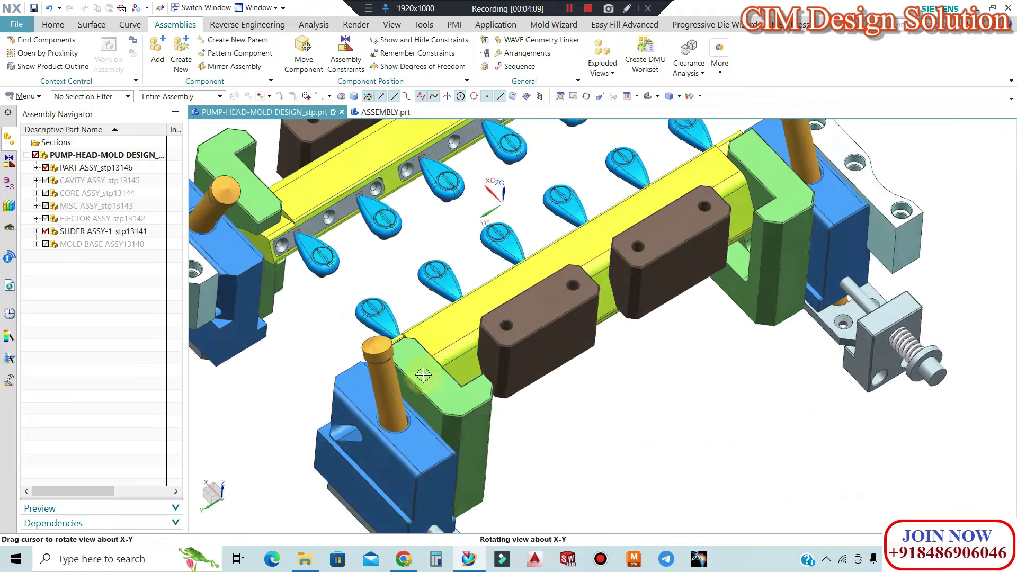
{"action": "scroll", "coordinate": [519, 342], "scroll_direction": "up", "scroll_amount": 3}
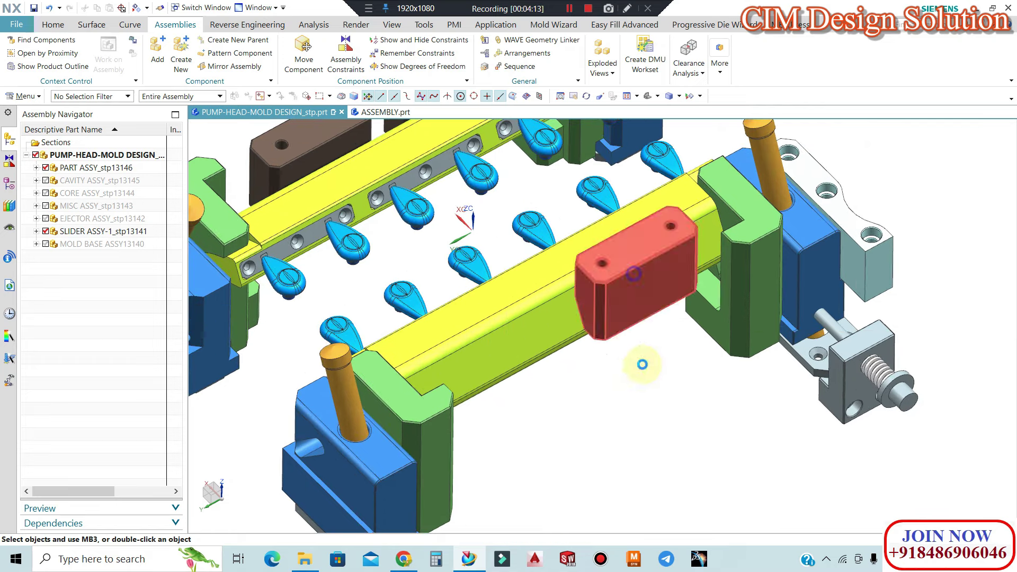
{"action": "scroll", "coordinate": [545, 284], "scroll_direction": "down", "scroll_amount": 5}
{"action": "scroll", "coordinate": [536, 306], "scroll_direction": "up", "scroll_amount": 5}
{"action": "scroll", "coordinate": [535, 328], "scroll_direction": "up", "scroll_amount": 2}
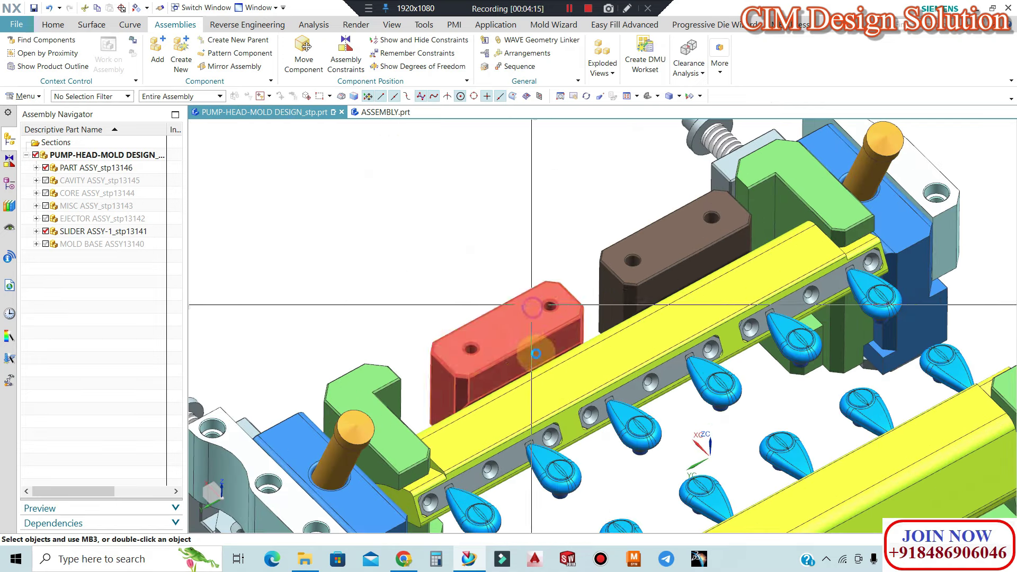
{"action": "scroll", "coordinate": [553, 269], "scroll_direction": "down", "scroll_amount": 5}
Rotate to the other side of the slider and zoom around it
{"action": "middle_click_drag", "start_coordinate": [549, 243], "coordinate": [761, 272]}
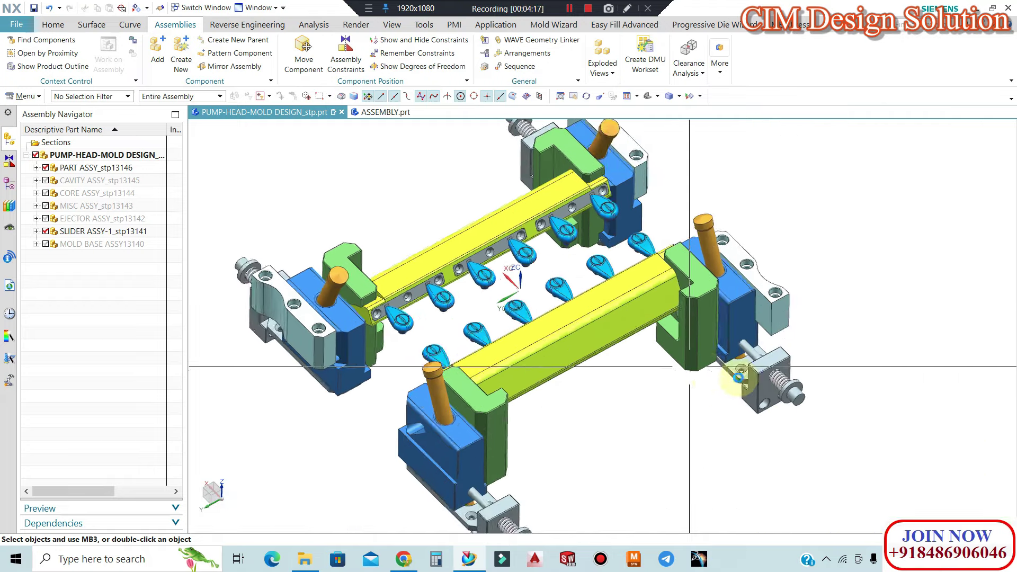
{"action": "scroll", "coordinate": [761, 273], "scroll_direction": "up", "scroll_amount": 5}
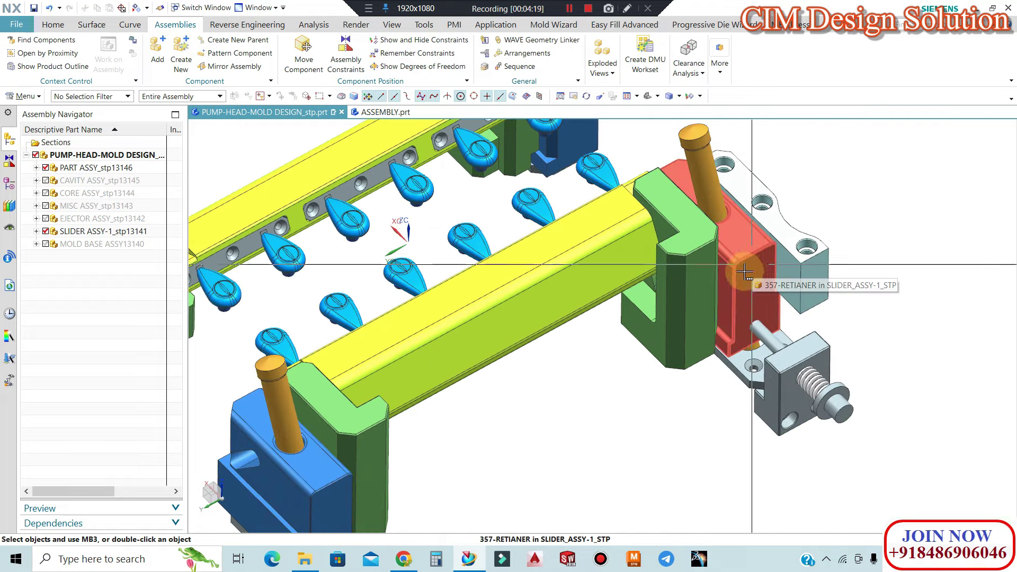
{"action": "scroll", "coordinate": [750, 248], "scroll_direction": "up", "scroll_amount": 2}
{"action": "scroll", "coordinate": [747, 270], "scroll_direction": "down", "scroll_amount": 1}
{"action": "scroll", "coordinate": [743, 295], "scroll_direction": "up", "scroll_amount": 2}
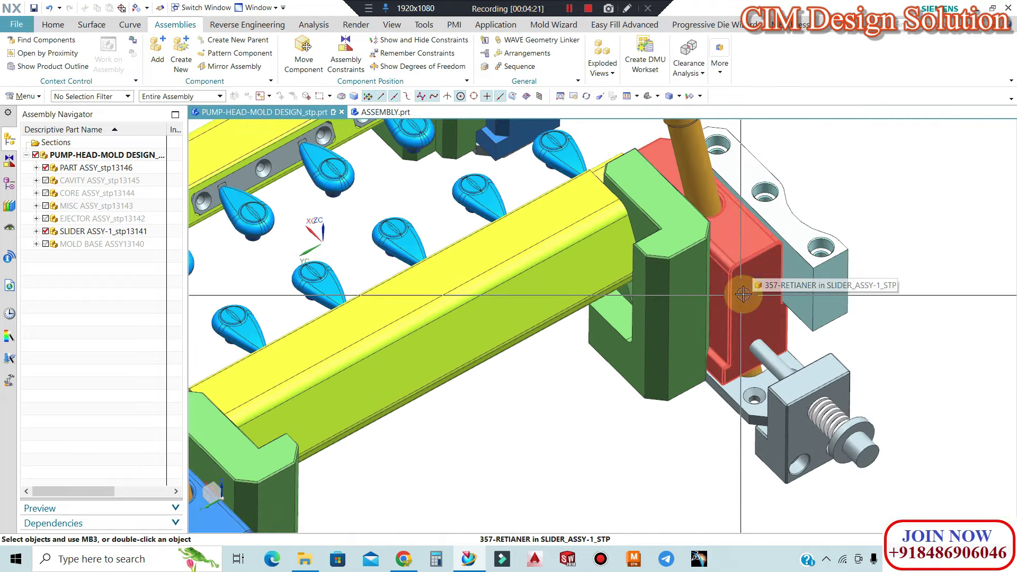
{"action": "scroll", "coordinate": [739, 285], "scroll_direction": "down", "scroll_amount": 5}
{"action": "scroll", "coordinate": [731, 287], "scroll_direction": "up", "scroll_amount": 4}
Zoom in and out on the slider assembly to inspect it
{"action": "scroll", "coordinate": [712, 290], "scroll_direction": "up", "scroll_amount": 2}
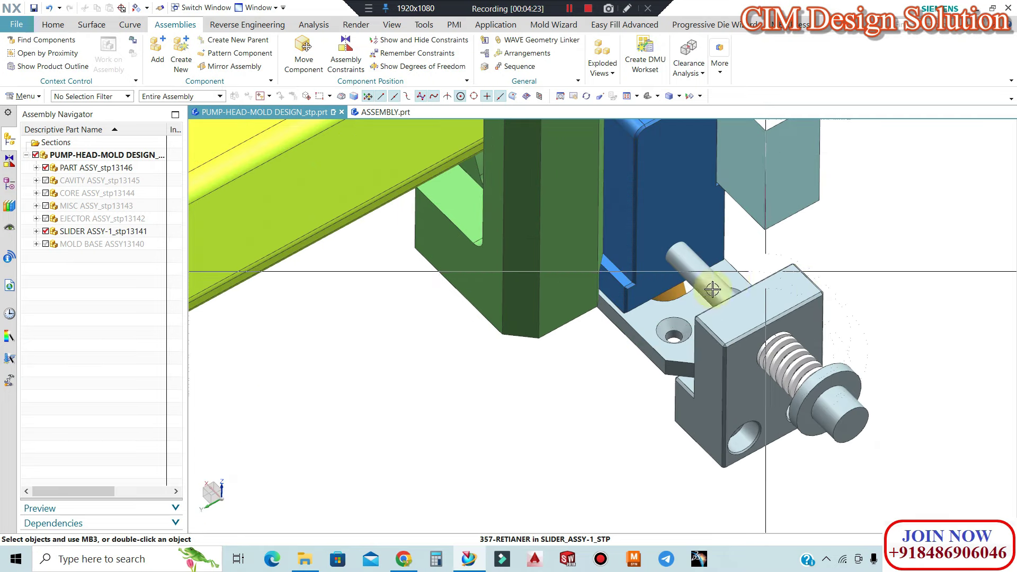
{"action": "scroll", "coordinate": [694, 334], "scroll_direction": "down", "scroll_amount": 3}
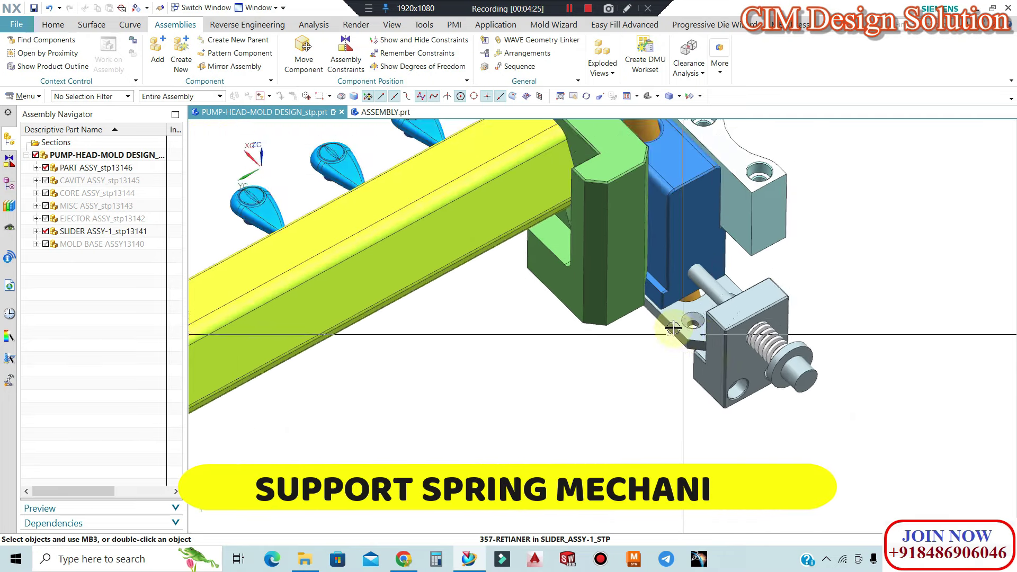
{"action": "scroll", "coordinate": [683, 312], "scroll_direction": "up", "scroll_amount": 4}
{"action": "scroll", "coordinate": [680, 307], "scroll_direction": "down", "scroll_amount": 2}
{"action": "scroll", "coordinate": [680, 297], "scroll_direction": "down", "scroll_amount": 2}
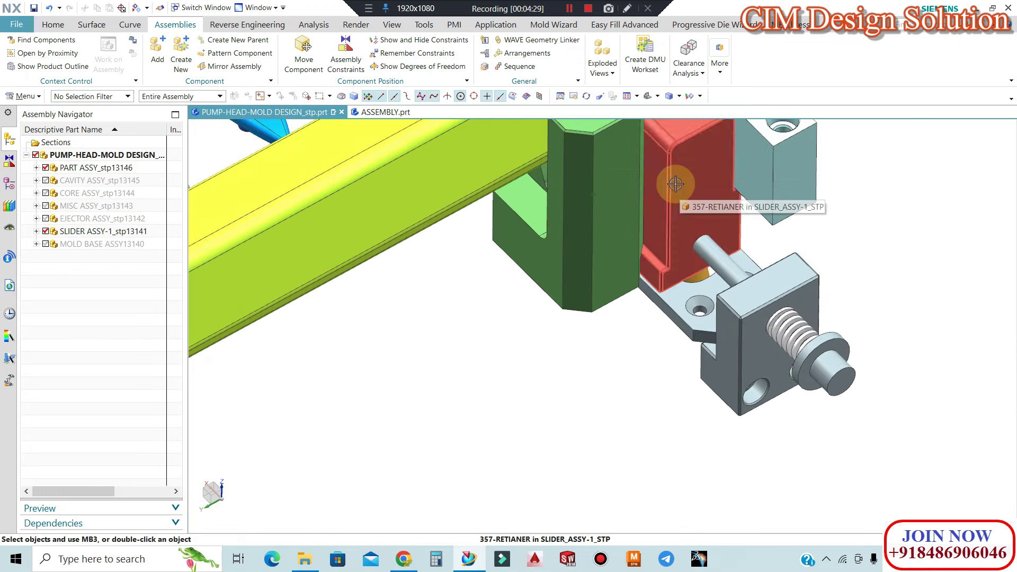
{"action": "scroll", "coordinate": [688, 276], "scroll_direction": "up", "scroll_amount": 2}
{"action": "scroll", "coordinate": [686, 252], "scroll_direction": "up", "scroll_amount": 2}
{"action": "scroll", "coordinate": [672, 318], "scroll_direction": "up", "scroll_amount": 1}
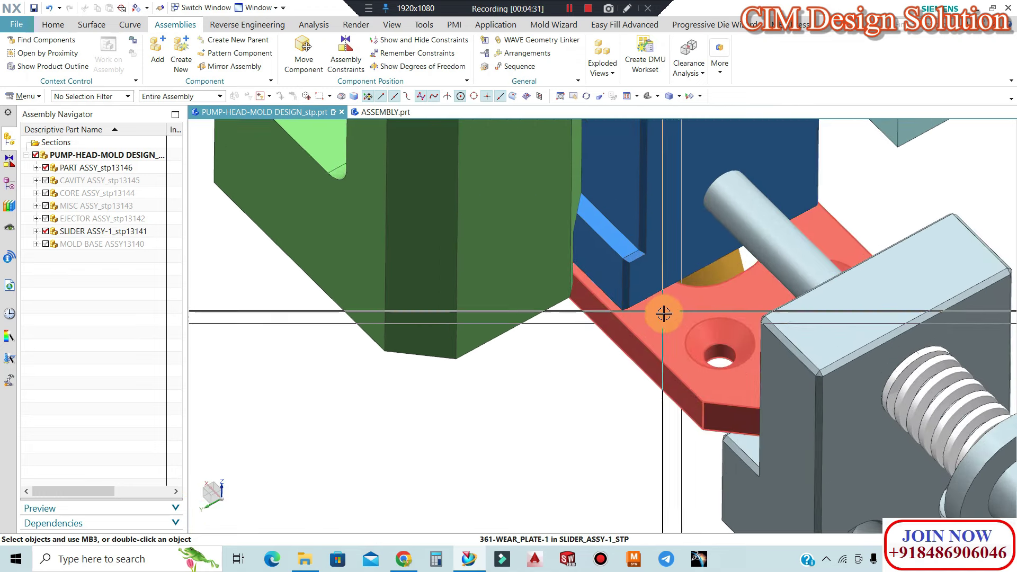
{"action": "scroll", "coordinate": [665, 315], "scroll_direction": "down", "scroll_amount": 2}
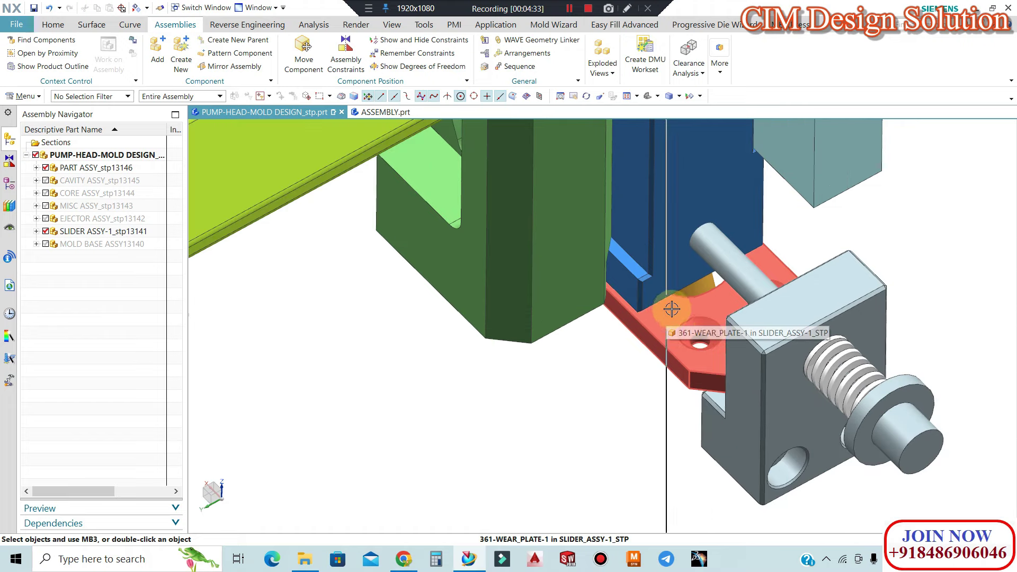
{"action": "scroll", "coordinate": [674, 334], "scroll_direction": "up", "scroll_amount": 1}
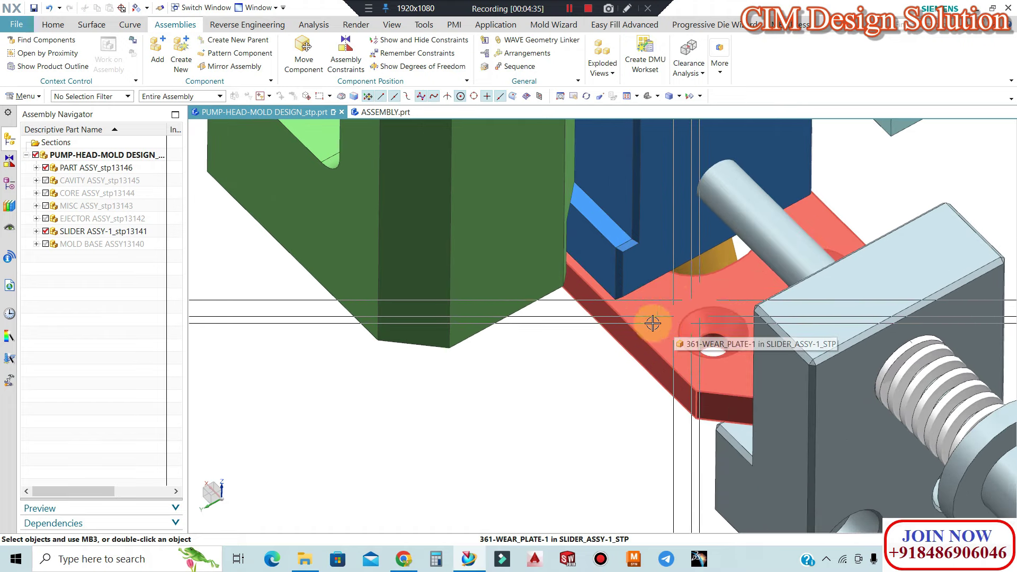
{"action": "scroll", "coordinate": [693, 295], "scroll_direction": "down", "scroll_amount": 2}
{"action": "scroll", "coordinate": [662, 299], "scroll_direction": "down", "scroll_amount": 2}
{"action": "scroll", "coordinate": [630, 302], "scroll_direction": "down", "scroll_amount": 1}
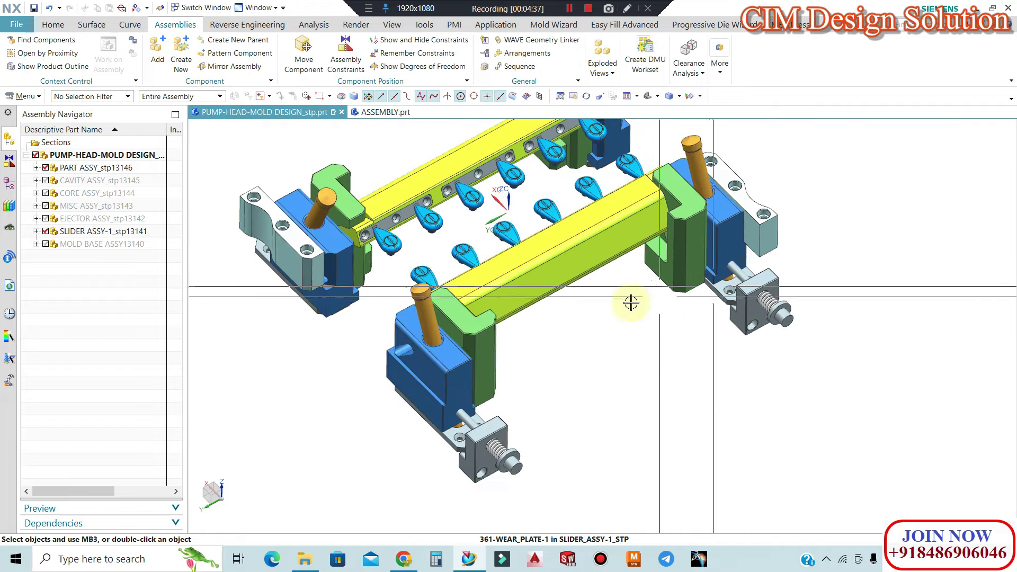
Orbit the sliders toward a front-facing angle and zoom around them
{"action": "mouse_move", "coordinate": [643, 282]}
{"action": "middle_mouse_down"}
{"action": "mouse_move", "coordinate": [660, 240]}
{"action": "mouse_move", "coordinate": [579, 216]}
{"action": "middle_mouse_up"}
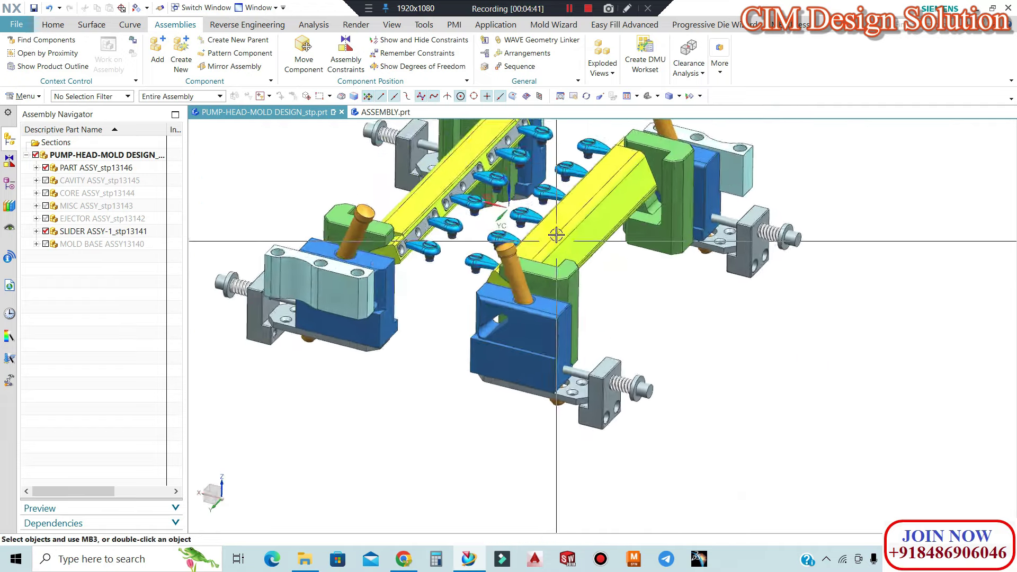
{"action": "scroll", "coordinate": [579, 216], "scroll_direction": "up", "scroll_amount": 3}
{"action": "scroll", "coordinate": [579, 216], "scroll_direction": "up", "scroll_amount": 1}
{"action": "scroll", "coordinate": [662, 233], "scroll_direction": "down", "scroll_amount": 3}
{"action": "scroll", "coordinate": [658, 238], "scroll_direction": "up", "scroll_amount": 3}
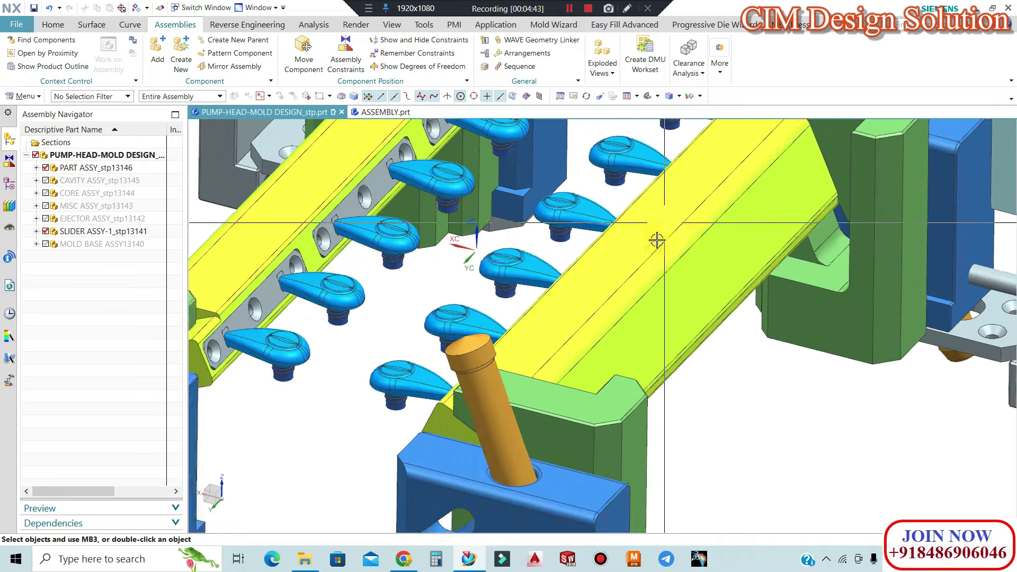
{"action": "scroll", "coordinate": [681, 277], "scroll_direction": "down", "scroll_amount": 1}
{"action": "scroll", "coordinate": [751, 277], "scroll_direction": "down", "scroll_amount": 1}
{"action": "scroll", "coordinate": [751, 278], "scroll_direction": "up", "scroll_amount": 2}
{"action": "scroll", "coordinate": [752, 263], "scroll_direction": "up", "scroll_amount": 3}
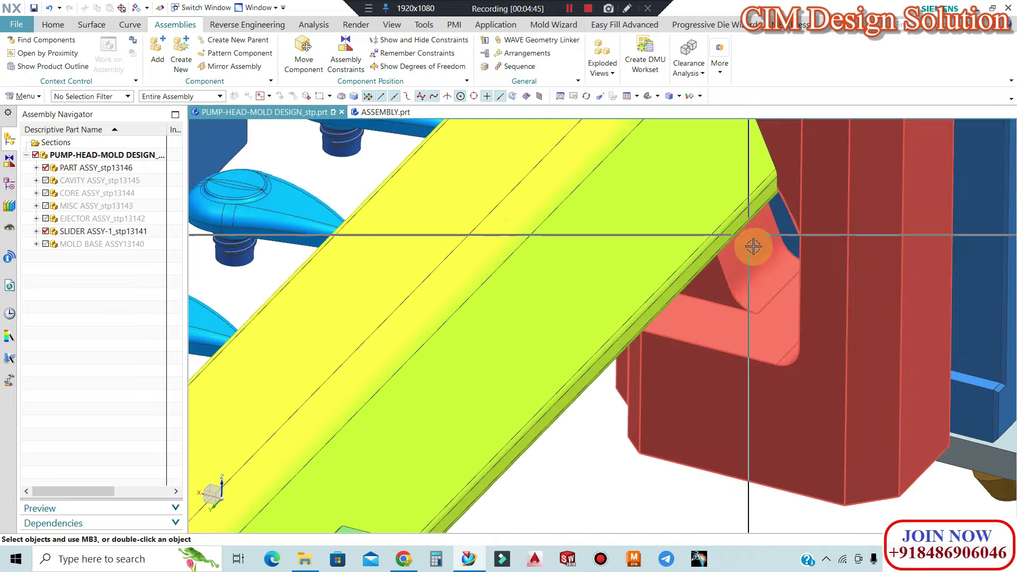
{"action": "scroll", "coordinate": [791, 269], "scroll_direction": "down", "scroll_amount": 3}
{"action": "scroll", "coordinate": [782, 265], "scroll_direction": "down", "scroll_amount": 2}
{"action": "scroll", "coordinate": [759, 215], "scroll_direction": "up", "scroll_amount": 2}
{"action": "scroll", "coordinate": [779, 277], "scroll_direction": "down", "scroll_amount": 1}
{"action": "scroll", "coordinate": [779, 277], "scroll_direction": "down", "scroll_amount": 1}
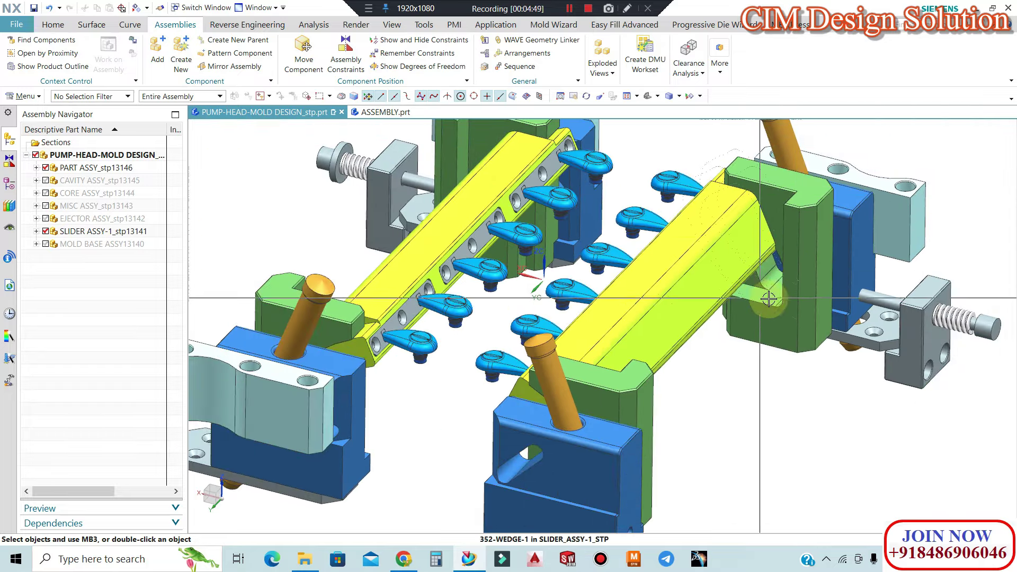
{"action": "scroll", "coordinate": [805, 285], "scroll_direction": "up", "scroll_amount": 2}
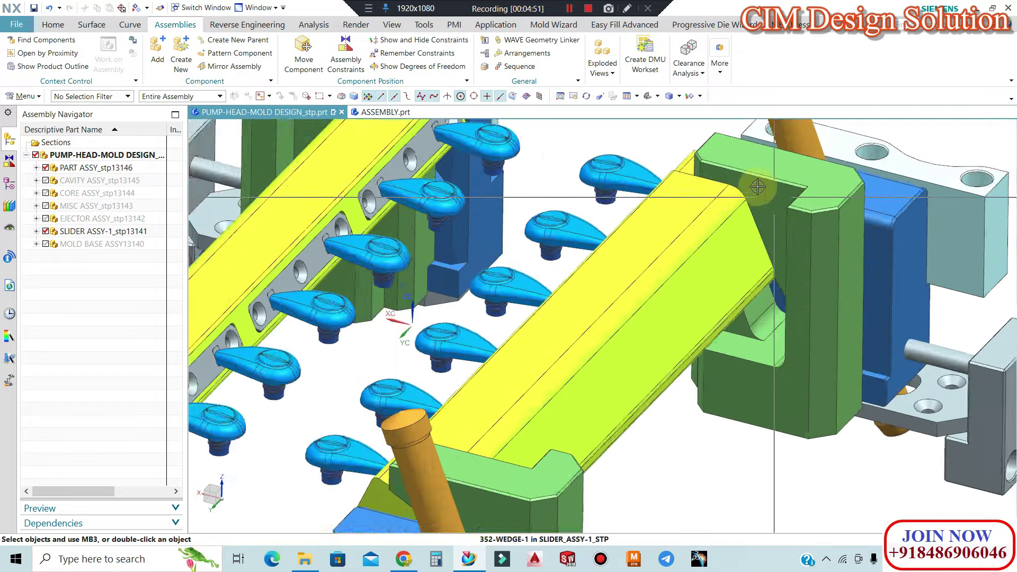
{"action": "scroll", "coordinate": [773, 259], "scroll_direction": "up", "scroll_amount": 2}
{"action": "scroll", "coordinate": [741, 237], "scroll_direction": "down", "scroll_amount": 3}
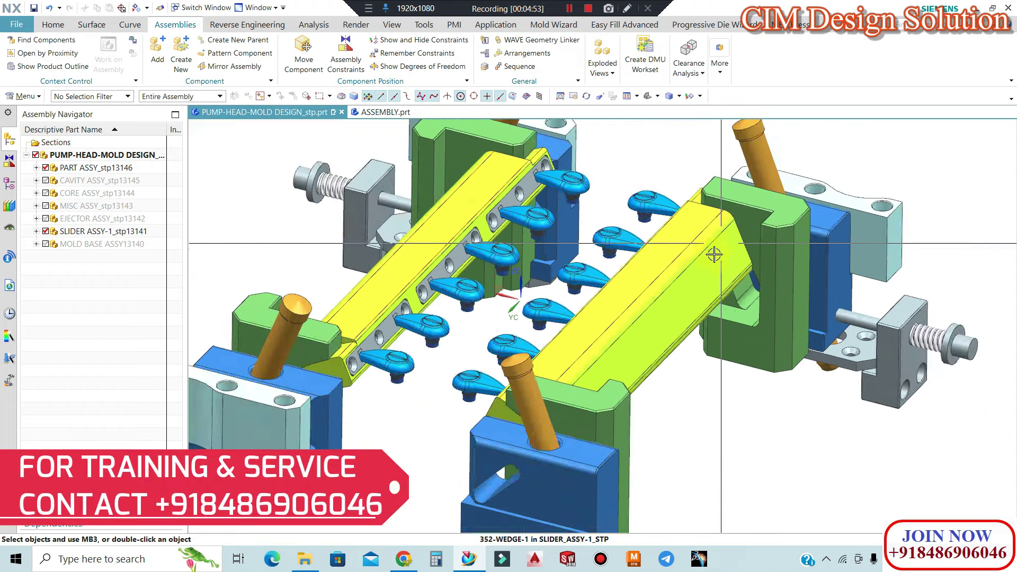
{"action": "scroll", "coordinate": [726, 250], "scroll_direction": "up", "scroll_amount": 2}
{"action": "scroll", "coordinate": [718, 253], "scroll_direction": "down", "scroll_amount": 2}
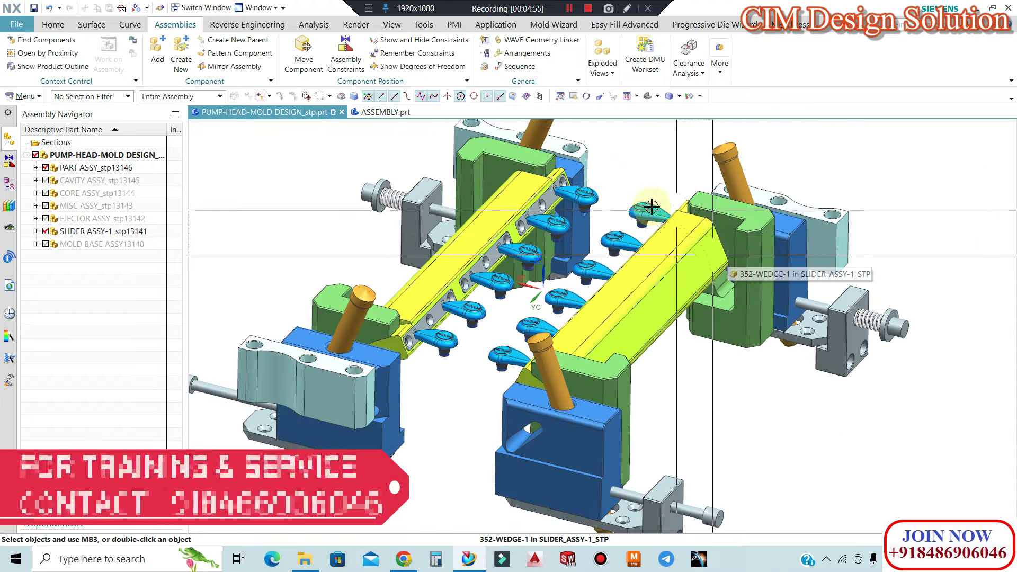
{"action": "scroll", "coordinate": [719, 256], "scroll_direction": "up", "scroll_amount": 1}
{"action": "scroll", "coordinate": [723, 230], "scroll_direction": "up", "scroll_amount": 2}
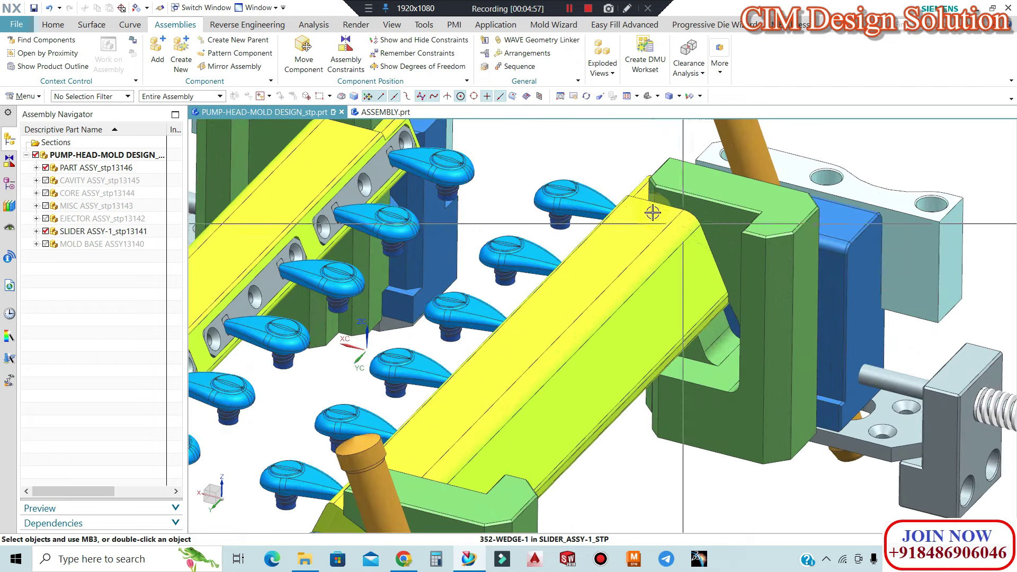
{"action": "scroll", "coordinate": [676, 223], "scroll_direction": "down", "scroll_amount": 1}
{"action": "scroll", "coordinate": [676, 223], "scroll_direction": "down", "scroll_amount": 2}
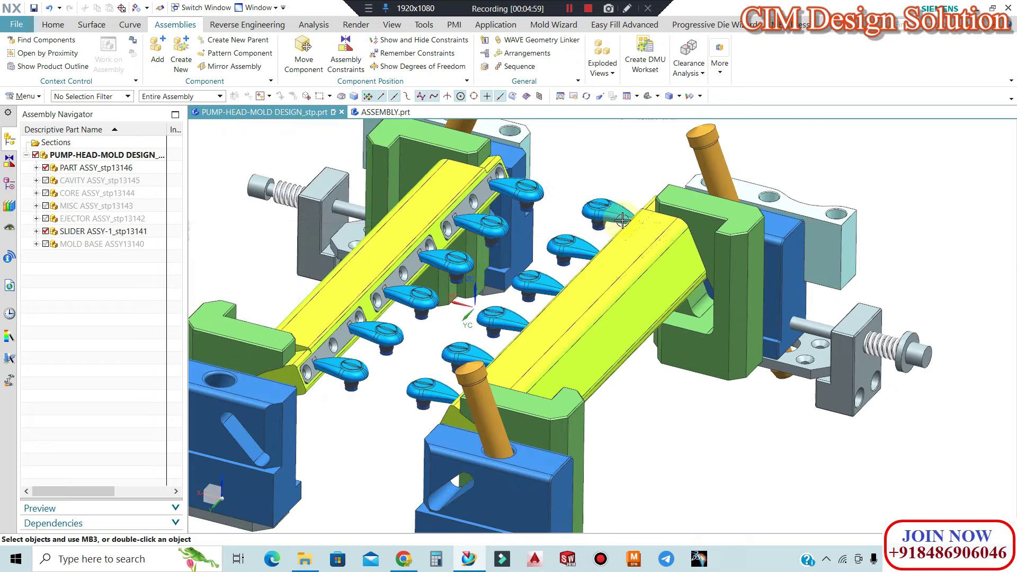
{"action": "scroll", "coordinate": [656, 236], "scroll_direction": "up", "scroll_amount": 3}
{"action": "scroll", "coordinate": [665, 206], "scroll_direction": "down", "scroll_amount": 1}
{"action": "scroll", "coordinate": [664, 207], "scroll_direction": "down", "scroll_amount": 3}
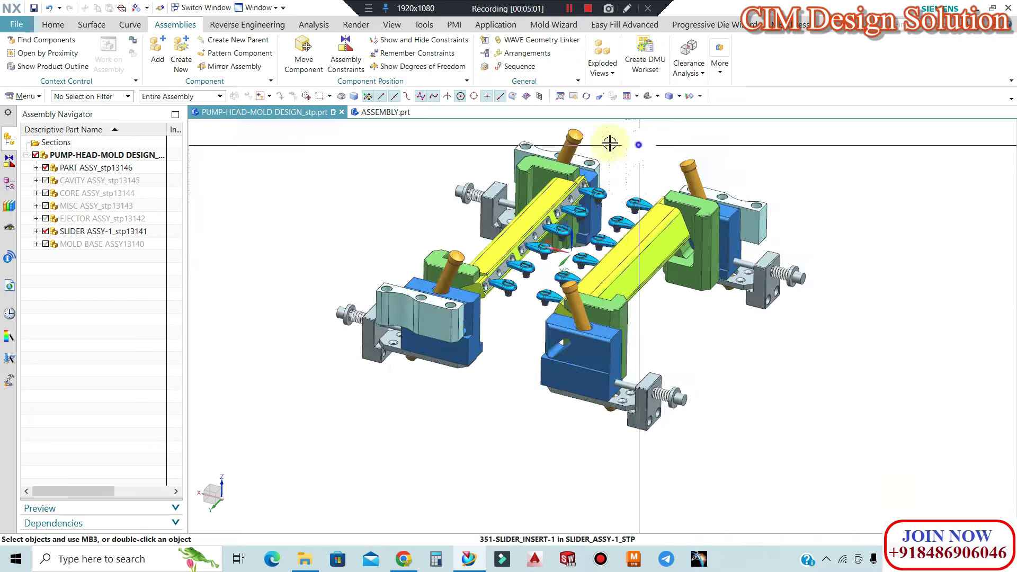
Snap to a face-on view of the sliders, then orbit back to the slider block in 3-D
{"action": "key", "text": "ctrl+alt+f"}
{"action": "scroll", "coordinate": [629, 256], "scroll_direction": "up", "scroll_amount": 2}
{"action": "scroll", "coordinate": [630, 256], "scroll_direction": "up", "scroll_amount": 2}
{"action": "scroll", "coordinate": [630, 256], "scroll_direction": "down", "scroll_amount": 3}
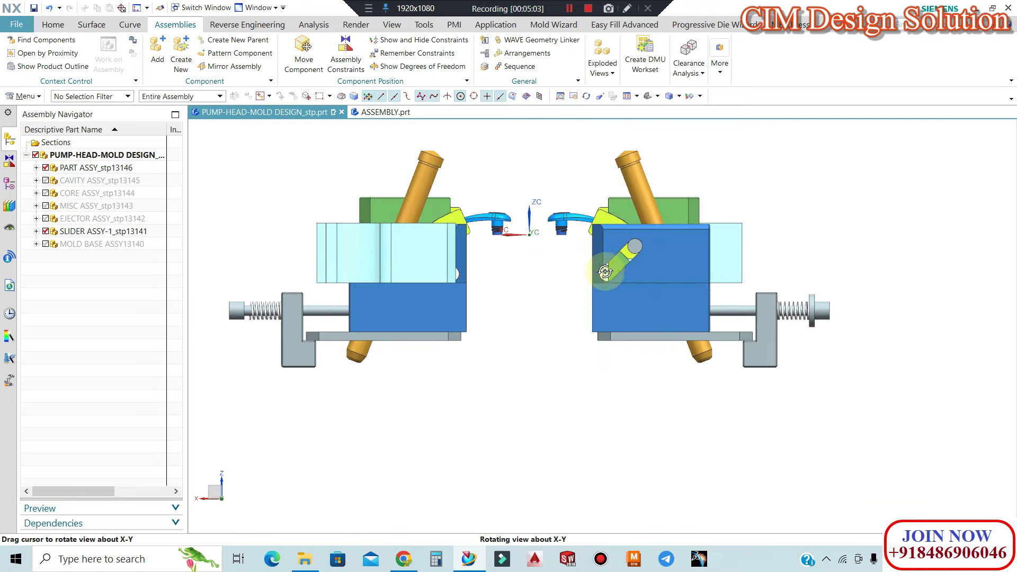
{"action": "middle_click_drag", "start_coordinate": [630, 256], "coordinate": [523, 284]}
{"action": "scroll", "coordinate": [524, 285], "scroll_direction": "up", "scroll_amount": 2}
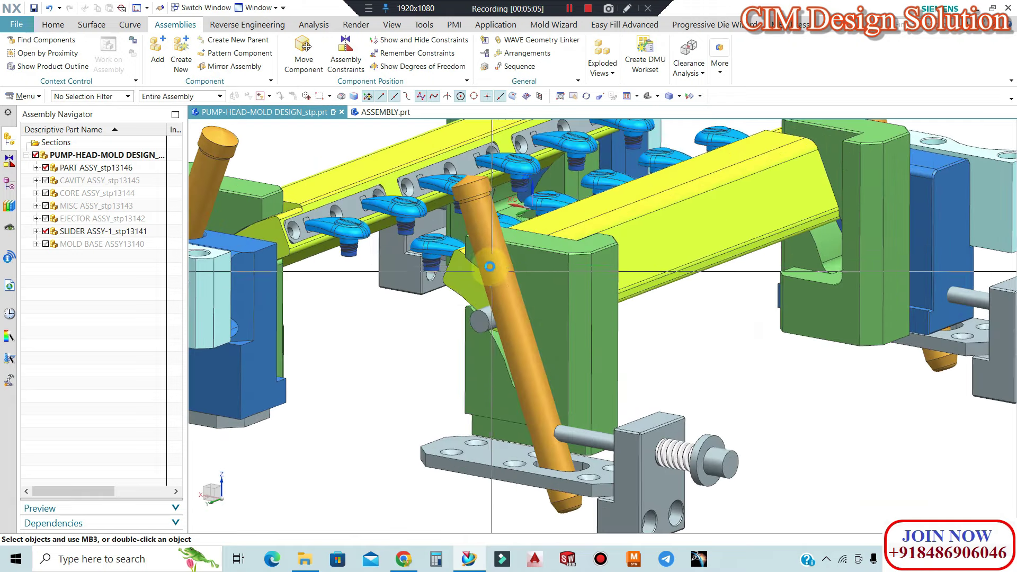
{"action": "scroll", "coordinate": [537, 294], "scroll_direction": "down", "scroll_amount": 2}
{"action": "middle_click_drag", "start_coordinate": [537, 294], "coordinate": [578, 333]}
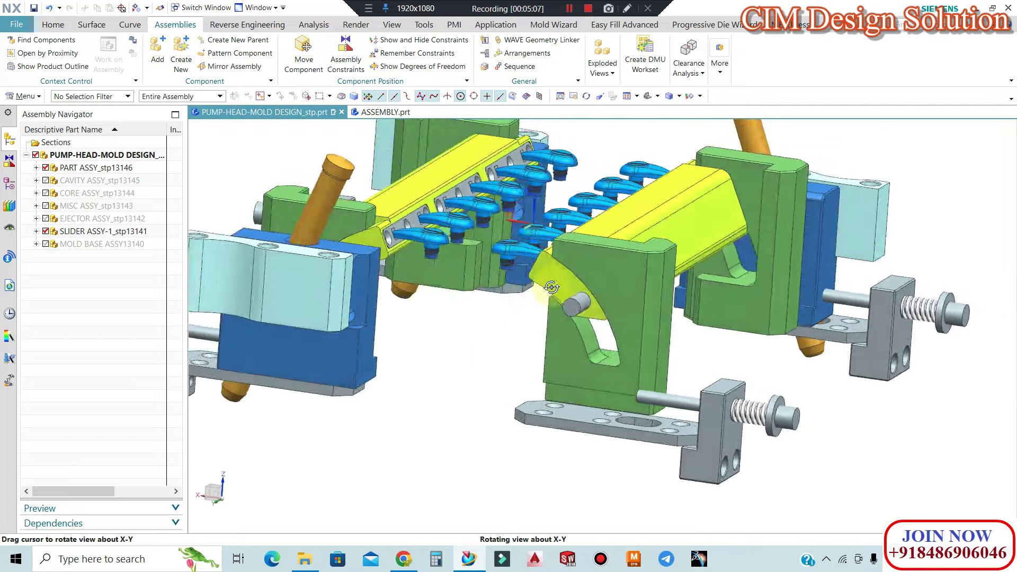
{"action": "scroll", "coordinate": [577, 334], "scroll_direction": "up", "scroll_amount": 4}
{"action": "scroll", "coordinate": [609, 332], "scroll_direction": "down", "scroll_amount": 3}
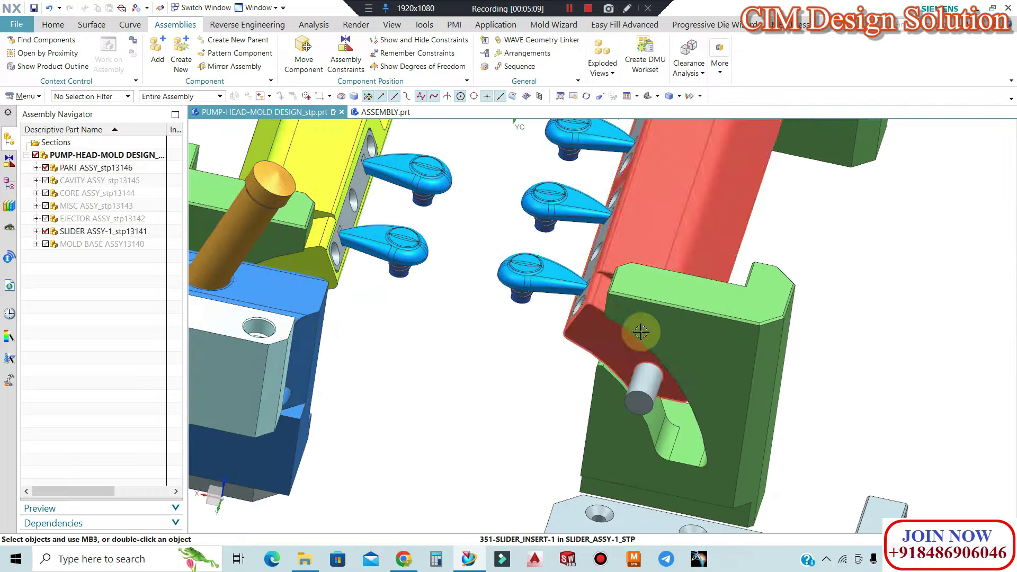
Face both sliders from the front, zooming on the angle pins and curved wedges
{"action": "middle_click_drag", "start_coordinate": [642, 329], "coordinate": [733, 211]}
{"action": "scroll", "coordinate": [732, 210], "scroll_direction": "up", "scroll_amount": 2}
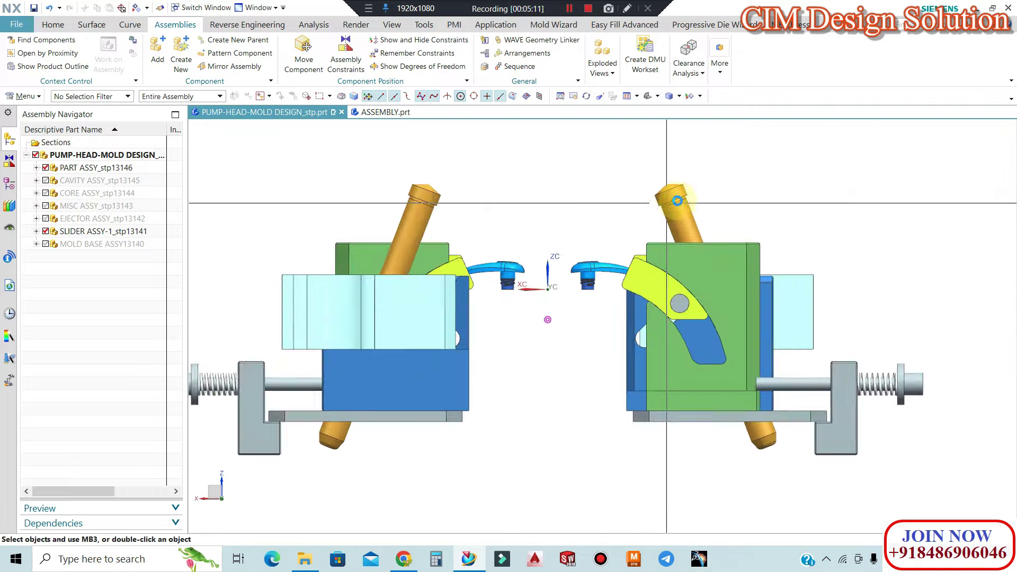
{"action": "scroll", "coordinate": [674, 201], "scroll_direction": "up", "scroll_amount": 2}
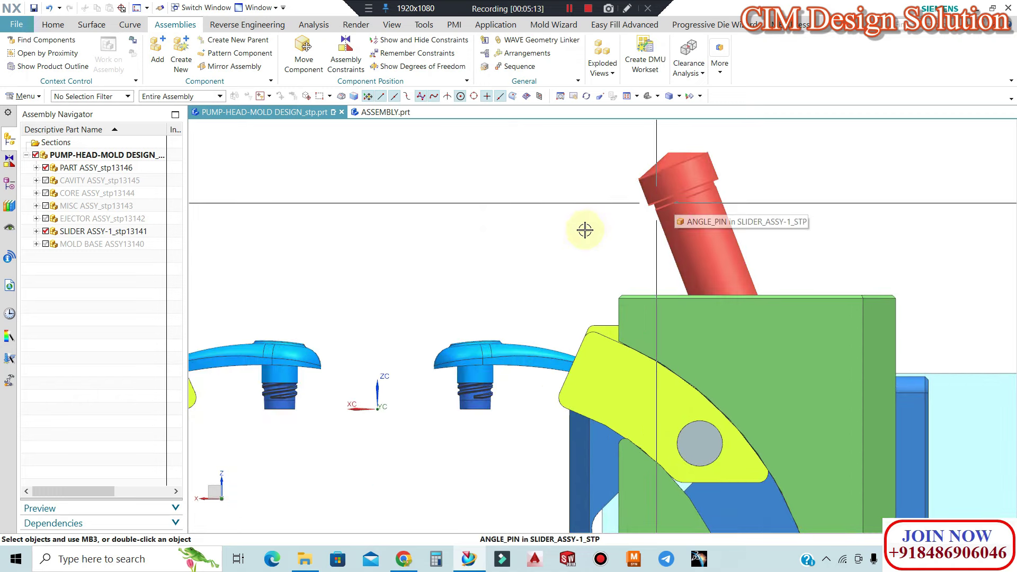
{"action": "scroll", "coordinate": [585, 229], "scroll_direction": "down", "scroll_amount": 3}
{"action": "scroll", "coordinate": [609, 227], "scroll_direction": "down", "scroll_amount": 1}
{"action": "scroll", "coordinate": [640, 223], "scroll_direction": "up", "scroll_amount": 3}
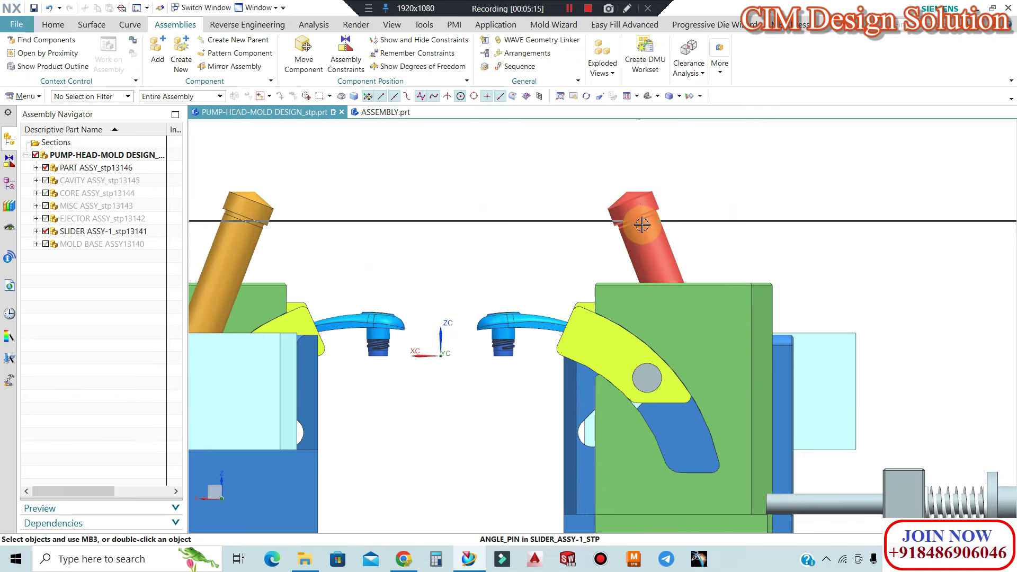
{"action": "scroll", "coordinate": [662, 203], "scroll_direction": "down", "scroll_amount": 2}
{"action": "scroll", "coordinate": [643, 208], "scroll_direction": "up", "scroll_amount": 3}
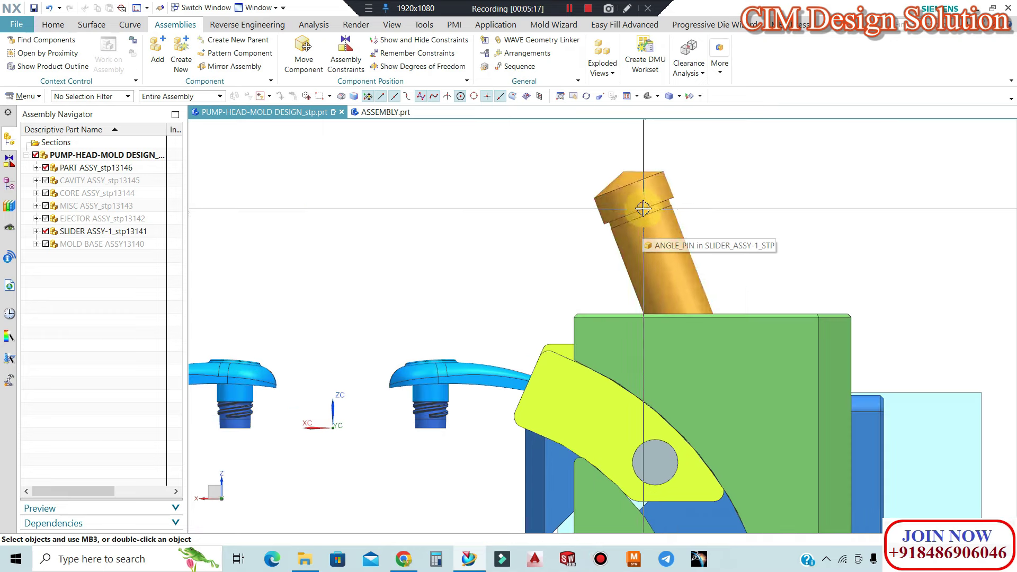
{"action": "scroll", "coordinate": [643, 208], "scroll_direction": "down", "scroll_amount": 2}
{"action": "scroll", "coordinate": [644, 238], "scroll_direction": "down", "scroll_amount": 2}
{"action": "scroll", "coordinate": [643, 281], "scroll_direction": "up", "scroll_amount": 1}
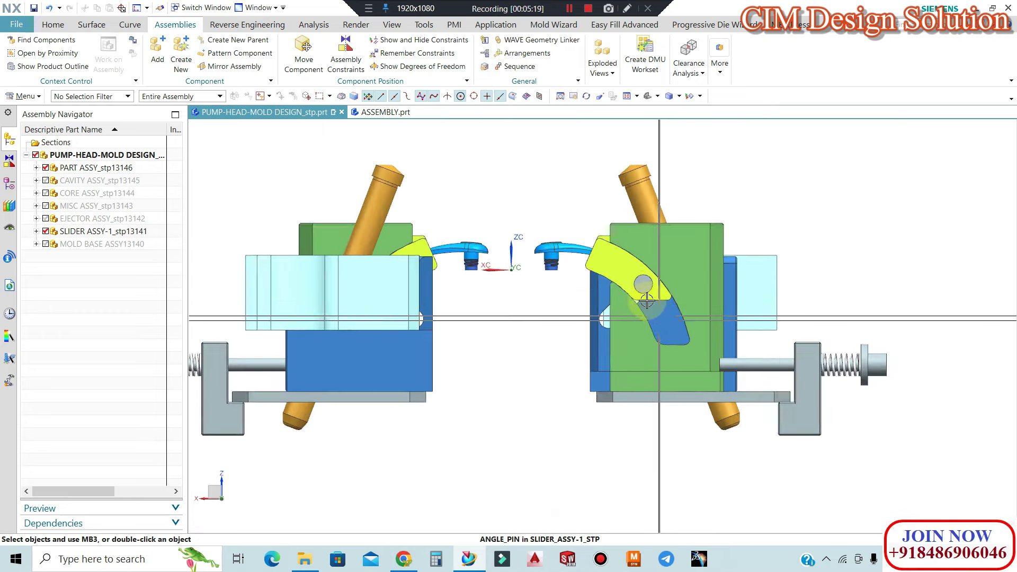
{"action": "scroll", "coordinate": [635, 263], "scroll_direction": "up", "scroll_amount": 2}
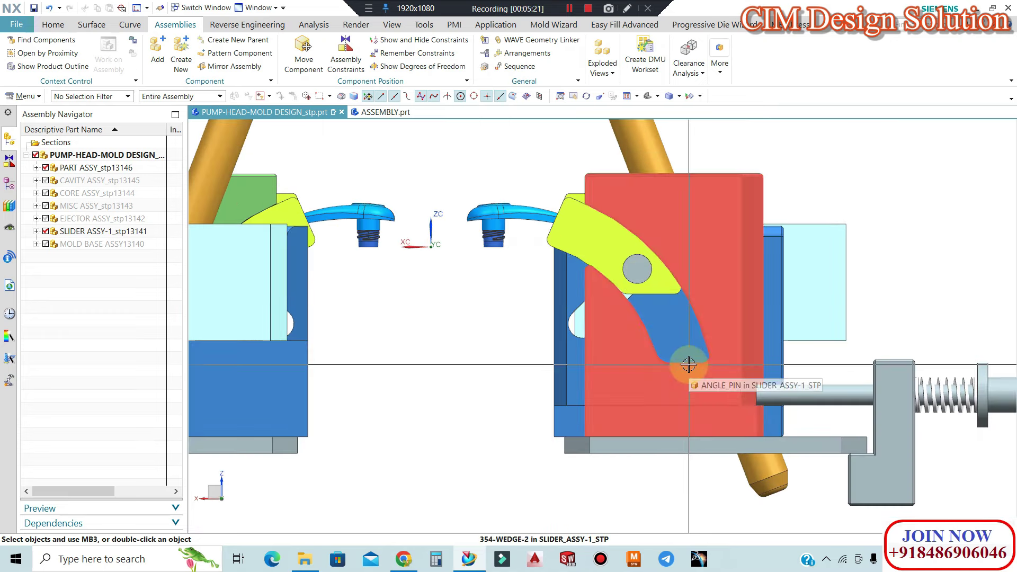
{"action": "scroll", "coordinate": [668, 358], "scroll_direction": "down", "scroll_amount": 2}
{"action": "scroll", "coordinate": [668, 358], "scroll_direction": "down", "scroll_amount": 1}
Orbit around both sliders, snap to a front view with Ctrl+Alt+F, and zoom in on them
{"action": "middle_click_drag", "start_coordinate": [668, 358], "coordinate": [624, 367]}
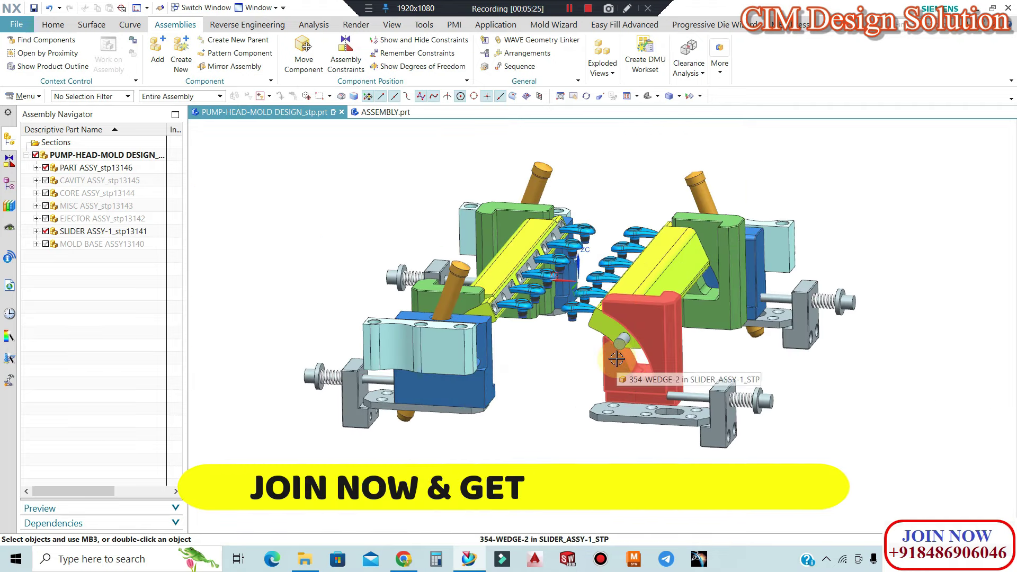
{"action": "scroll", "coordinate": [618, 306], "scroll_direction": "up", "scroll_amount": 2}
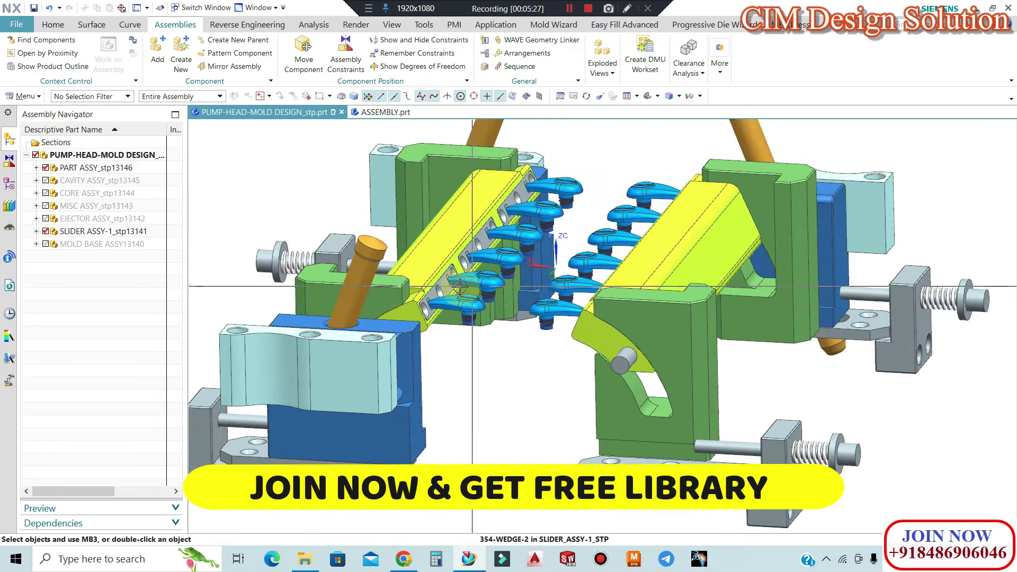
{"action": "key", "text": "ctrl+alt+f"}
{"action": "scroll", "coordinate": [688, 317], "scroll_direction": "up", "scroll_amount": 2}
{"action": "scroll", "coordinate": [716, 307], "scroll_direction": "up", "scroll_amount": 2}
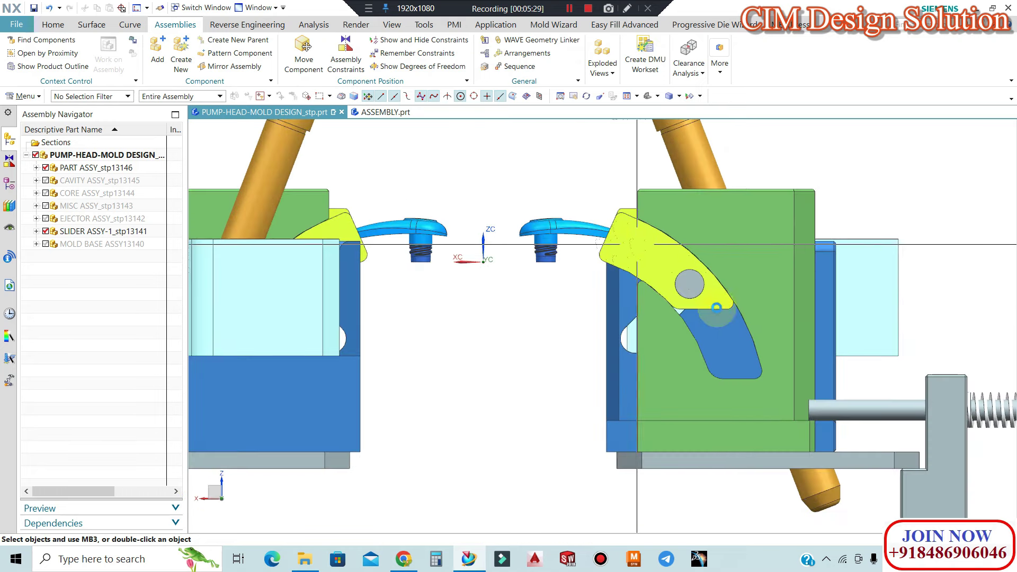
{"action": "scroll", "coordinate": [639, 257], "scroll_direction": "up", "scroll_amount": 1}
{"action": "scroll", "coordinate": [755, 309], "scroll_direction": "up", "scroll_amount": 1}
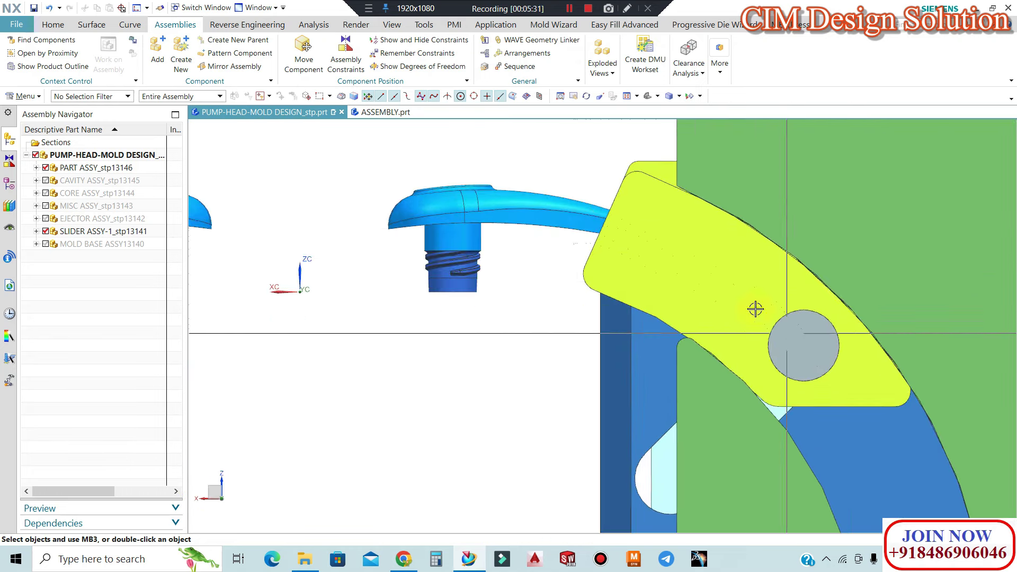
Select the yellow wedge 354-WEDGE-2 and zoom in and out to inspect it
{"action": "left_click", "coordinate": [723, 303]}
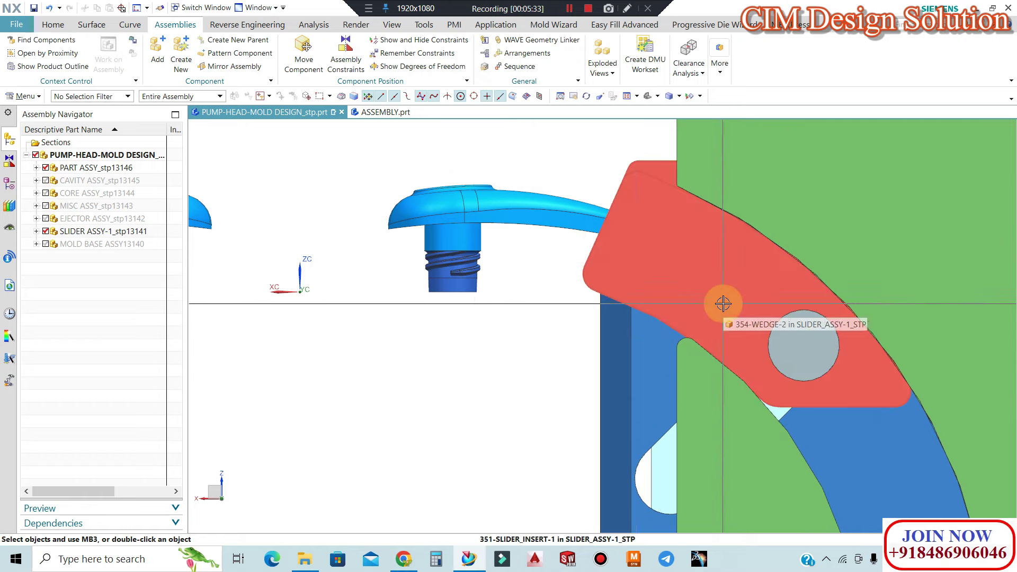
{"action": "scroll", "coordinate": [570, 278], "scroll_direction": "down", "scroll_amount": 2}
{"action": "scroll", "coordinate": [594, 239], "scroll_direction": "down", "scroll_amount": 2}
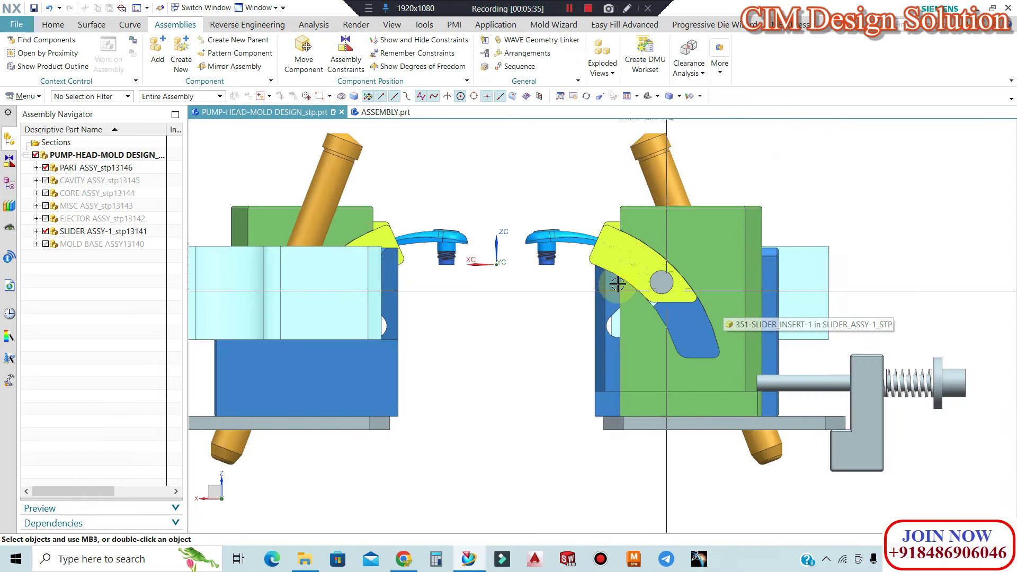
{"action": "scroll", "coordinate": [618, 284], "scroll_direction": "up", "scroll_amount": 2}
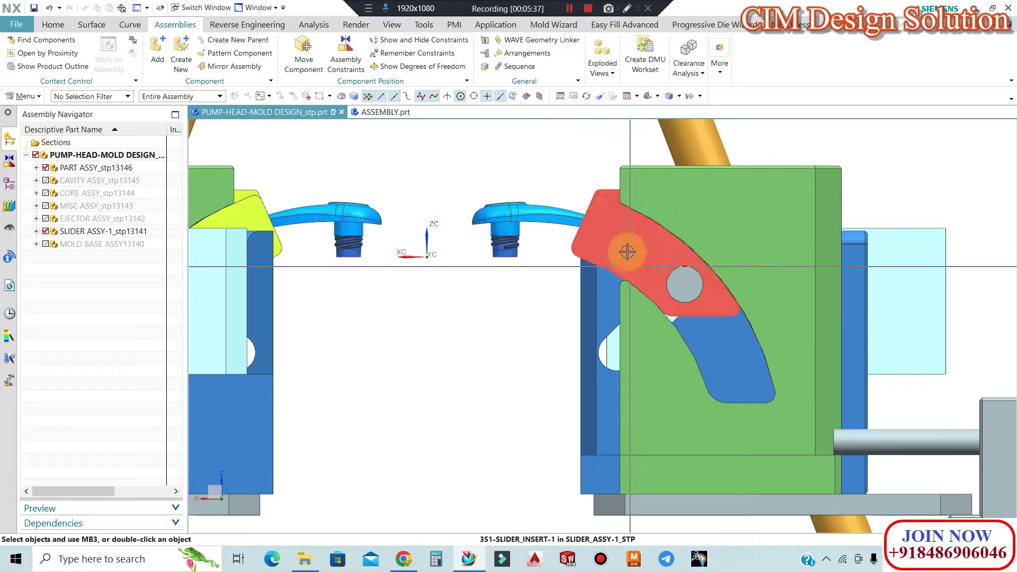
{"action": "scroll", "coordinate": [627, 252], "scroll_direction": "down", "scroll_amount": 3}
Orbit to an isometric view and zoom out to the full slider assembly
{"action": "middle_click_drag", "start_coordinate": [627, 252], "coordinate": [506, 247]}
{"action": "scroll", "coordinate": [505, 247], "scroll_direction": "up", "scroll_amount": 3}
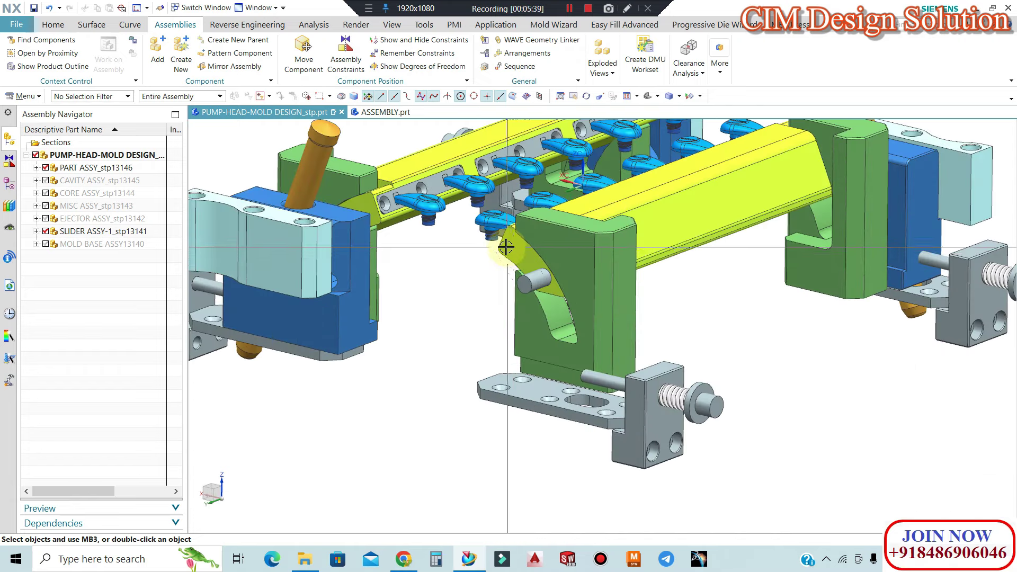
{"action": "scroll", "coordinate": [592, 355], "scroll_direction": "down", "scroll_amount": 2}
{"action": "scroll", "coordinate": [518, 254], "scroll_direction": "down", "scroll_amount": 1}
{"action": "scroll", "coordinate": [522, 268], "scroll_direction": "up", "scroll_amount": 3}
{"action": "scroll", "coordinate": [525, 272], "scroll_direction": "up", "scroll_amount": 2}
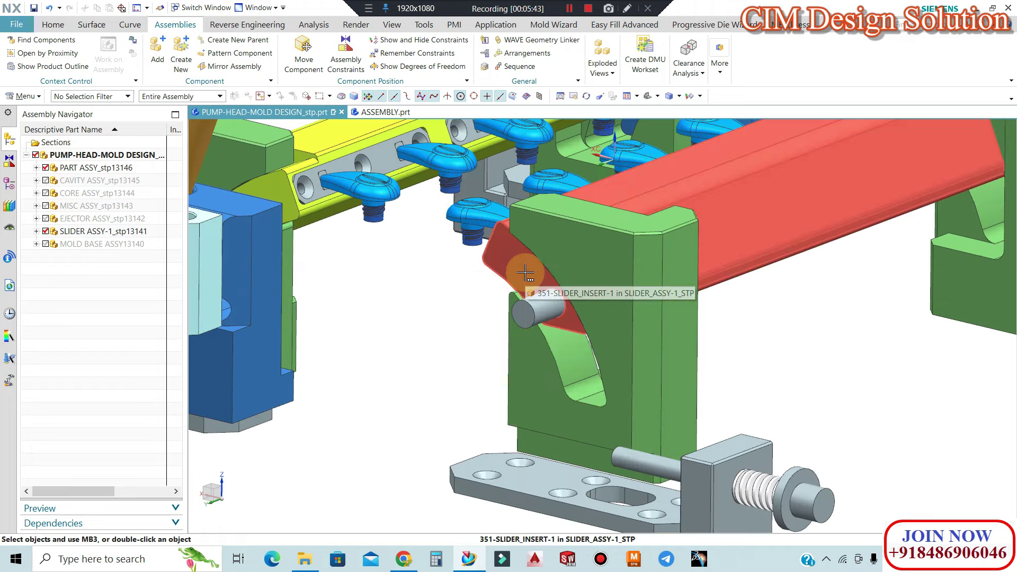
{"action": "scroll", "coordinate": [518, 238], "scroll_direction": "down", "scroll_amount": 5}
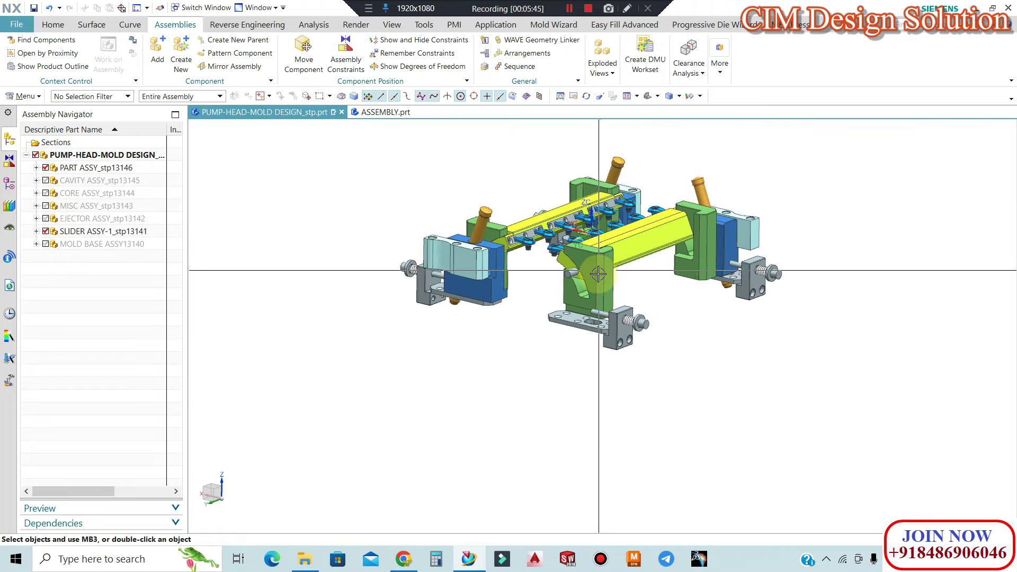
Set the 351-SLIDER_INSERT-1 display translucency to 50 in Edit Object Display
{"action": "key", "text": "ctrl+j"}
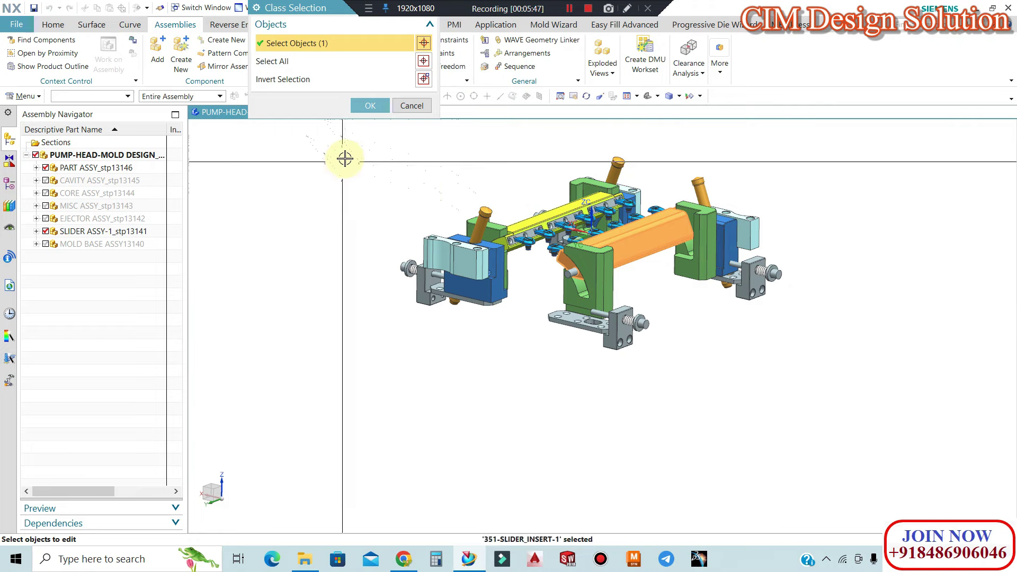
{"action": "middle_click", "coordinate": [345, 158]}
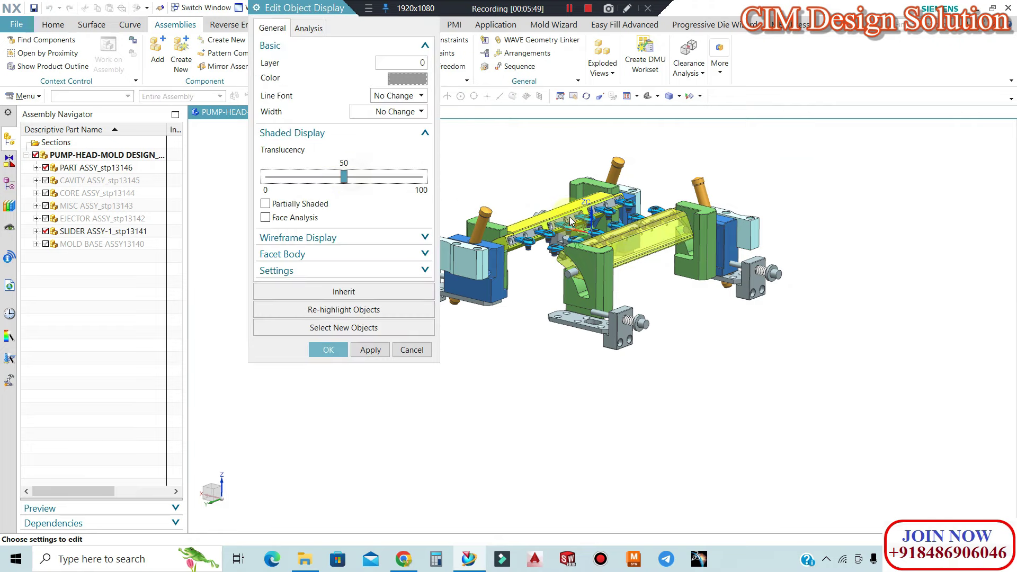
{"action": "middle_click", "coordinate": [647, 247]}
{"action": "scroll", "coordinate": [651, 265], "scroll_direction": "up", "scroll_amount": 2}
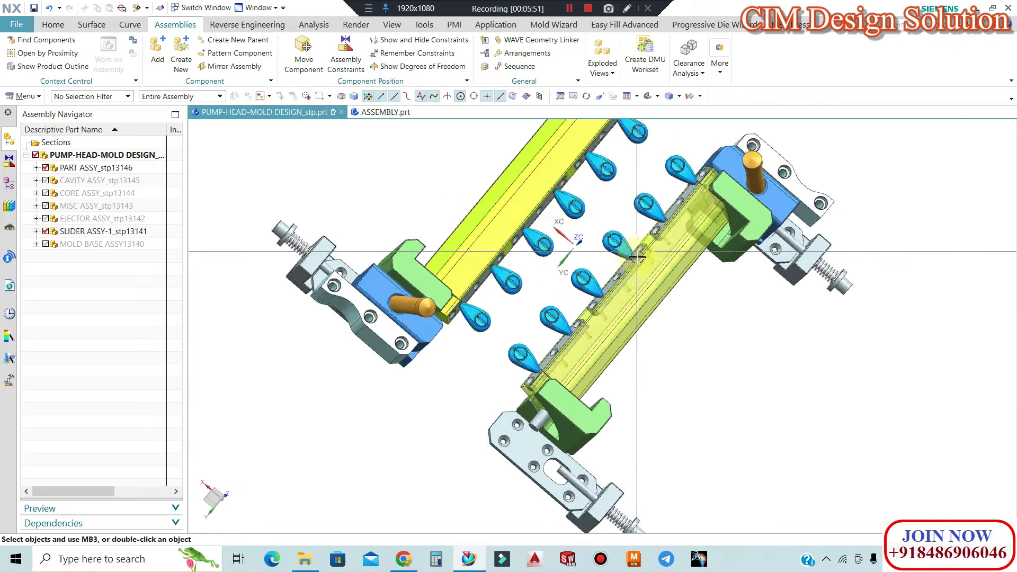
{"action": "scroll", "coordinate": [641, 256], "scroll_direction": "up", "scroll_amount": 3}
{"action": "scroll", "coordinate": [633, 250], "scroll_direction": "up", "scroll_amount": 3}
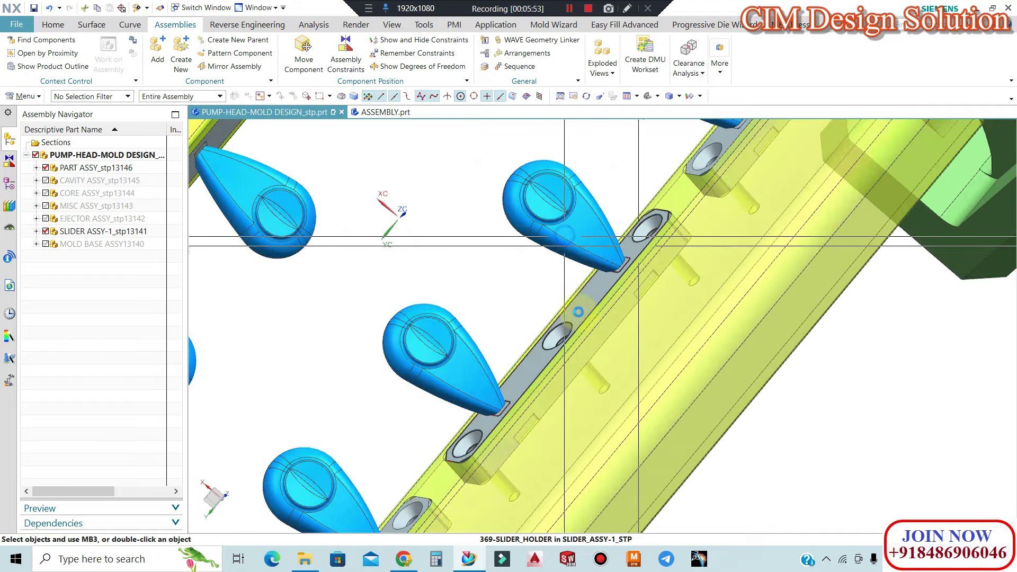
Orbit along the slider holder and out to the whole assembly to inspect the see-through insert
{"action": "middle_click_drag", "start_coordinate": [577, 312], "coordinate": [609, 276]}
{"action": "scroll", "coordinate": [643, 243], "scroll_direction": "up", "scroll_amount": 3}
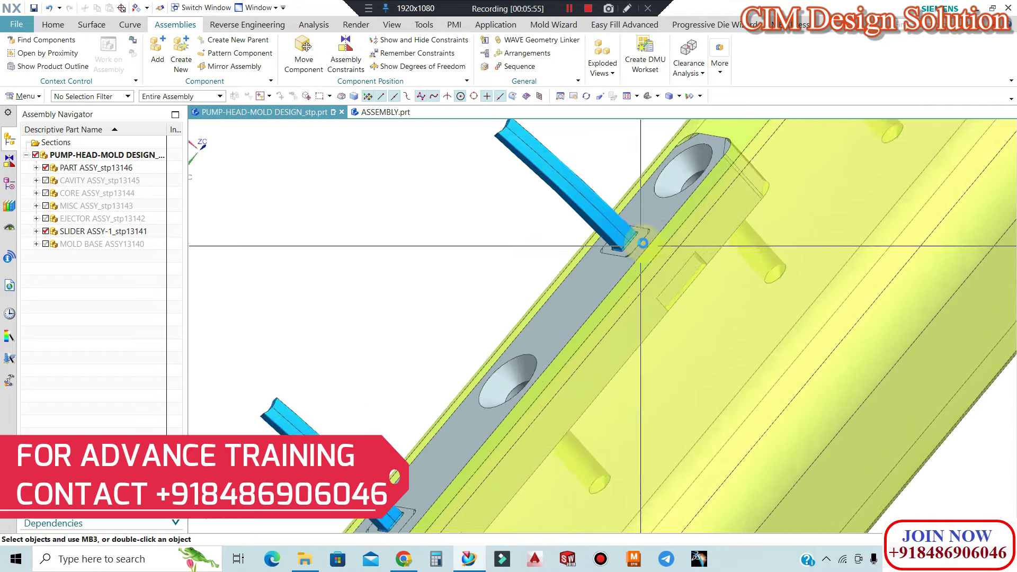
{"action": "scroll", "coordinate": [643, 243], "scroll_direction": "up", "scroll_amount": 2}
{"action": "scroll", "coordinate": [618, 253], "scroll_direction": "down", "scroll_amount": 8}
{"action": "mouse_move", "coordinate": [618, 252]}
{"action": "middle_mouse_down"}
{"action": "mouse_move", "coordinate": [531, 296]}
{"action": "mouse_move", "coordinate": [541, 305]}
{"action": "mouse_move", "coordinate": [670, 246]}
{"action": "mouse_move", "coordinate": [637, 263]}
{"action": "middle_mouse_up"}
{"action": "scroll", "coordinate": [690, 189], "scroll_direction": "up", "scroll_amount": 2}
{"action": "scroll", "coordinate": [669, 164], "scroll_direction": "down", "scroll_amount": 3}
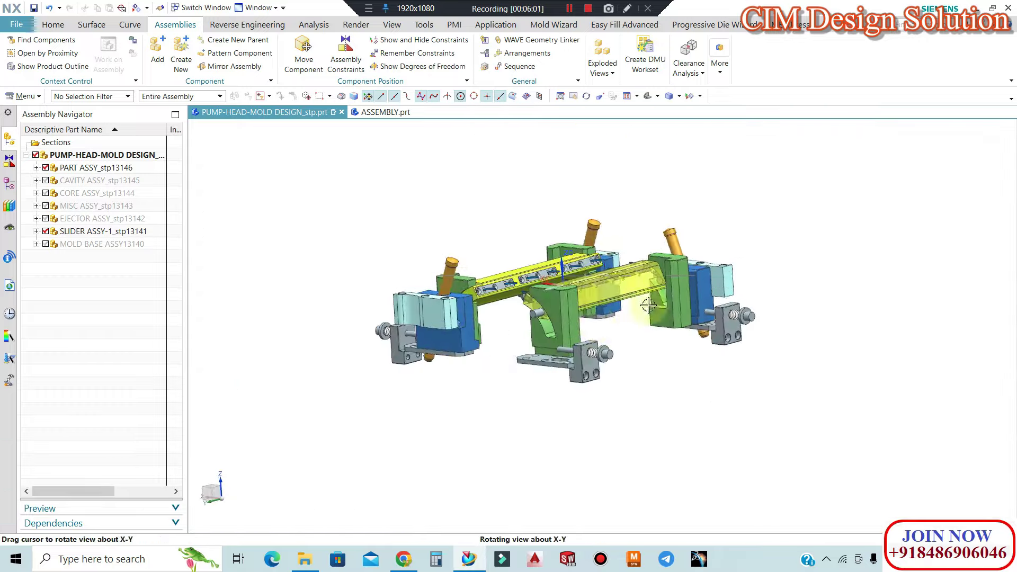
Orbit the translucent slider assembly to a higher angle and zoom around it
{"action": "middle_click_drag", "start_coordinate": [648, 305], "coordinate": [715, 280]}
{"action": "scroll", "coordinate": [715, 281], "scroll_direction": "up", "scroll_amount": 2}
{"action": "scroll", "coordinate": [767, 259], "scroll_direction": "up", "scroll_amount": 2}
{"action": "scroll", "coordinate": [821, 244], "scroll_direction": "up", "scroll_amount": 2}
{"action": "scroll", "coordinate": [853, 231], "scroll_direction": "down", "scroll_amount": 4}
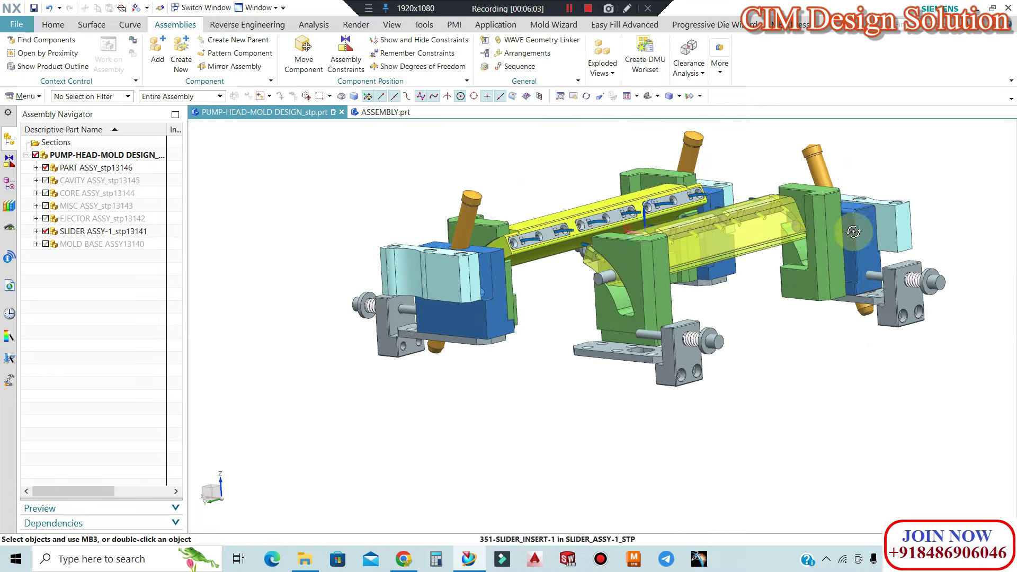
{"action": "scroll", "coordinate": [869, 235], "scroll_direction": "up", "scroll_amount": 3}
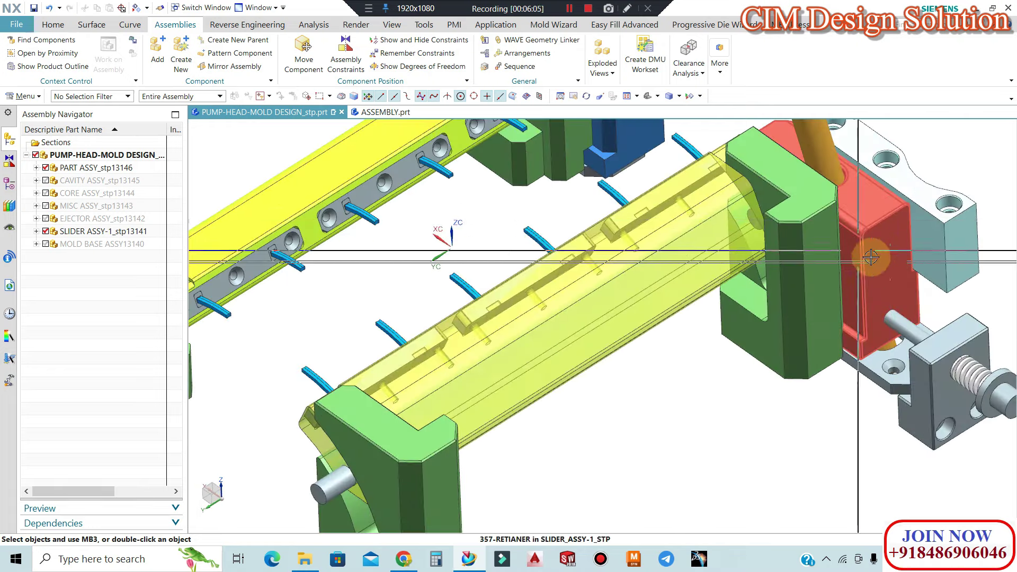
{"action": "scroll", "coordinate": [870, 257], "scroll_direction": "down", "scroll_amount": 3}
{"action": "scroll", "coordinate": [984, 315], "scroll_direction": "up", "scroll_amount": 3}
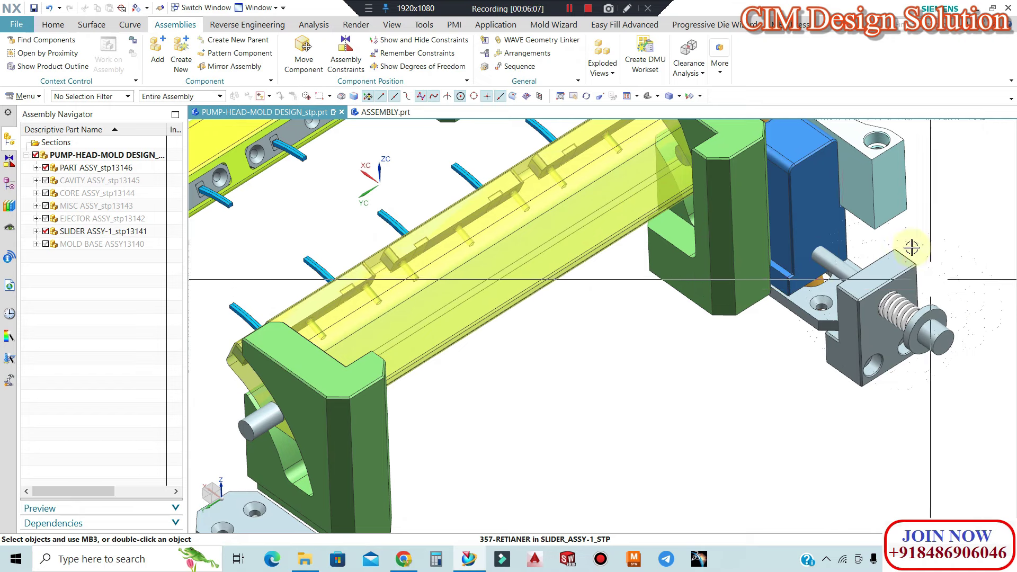
{"action": "scroll", "coordinate": [754, 355], "scroll_direction": "down", "scroll_amount": 3}
Orbit around the slider and zoom to inspect the retainer
{"action": "mouse_move", "coordinate": [754, 355]}
{"action": "middle_mouse_down"}
{"action": "mouse_move", "coordinate": [816, 253]}
{"action": "mouse_move", "coordinate": [668, 241]}
{"action": "mouse_move", "coordinate": [647, 311]}
{"action": "mouse_move", "coordinate": [607, 351]}
{"action": "mouse_move", "coordinate": [545, 313]}
{"action": "mouse_move", "coordinate": [493, 367]}
{"action": "middle_mouse_up"}
{"action": "scroll", "coordinate": [817, 253], "scroll_direction": "up", "scroll_amount": 3}
{"action": "scroll", "coordinate": [763, 238], "scroll_direction": "down", "scroll_amount": 3}
{"action": "scroll", "coordinate": [668, 241], "scroll_direction": "up", "scroll_amount": 3}
{"action": "scroll", "coordinate": [669, 241], "scroll_direction": "down", "scroll_amount": 3}
{"action": "scroll", "coordinate": [607, 351], "scroll_direction": "up", "scroll_amount": 3}
{"action": "scroll", "coordinate": [607, 351], "scroll_direction": "down", "scroll_amount": 3}
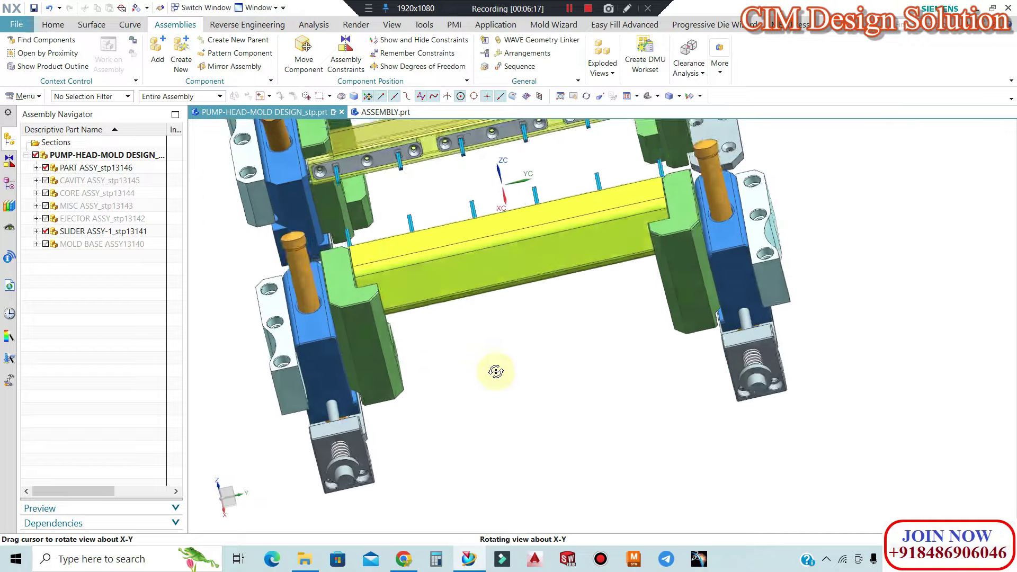
{"action": "scroll", "coordinate": [329, 238], "scroll_direction": "up", "scroll_amount": 3}
{"action": "scroll", "coordinate": [329, 239], "scroll_direction": "up", "scroll_amount": 3}
Move in close on the slider's end, then orbit to a side-on view of the assembly
{"action": "mouse_move", "coordinate": [329, 238]}
{"action": "middle_mouse_down"}
{"action": "mouse_move", "coordinate": [279, 195]}
{"action": "mouse_move", "coordinate": [404, 242]}
{"action": "middle_mouse_up"}
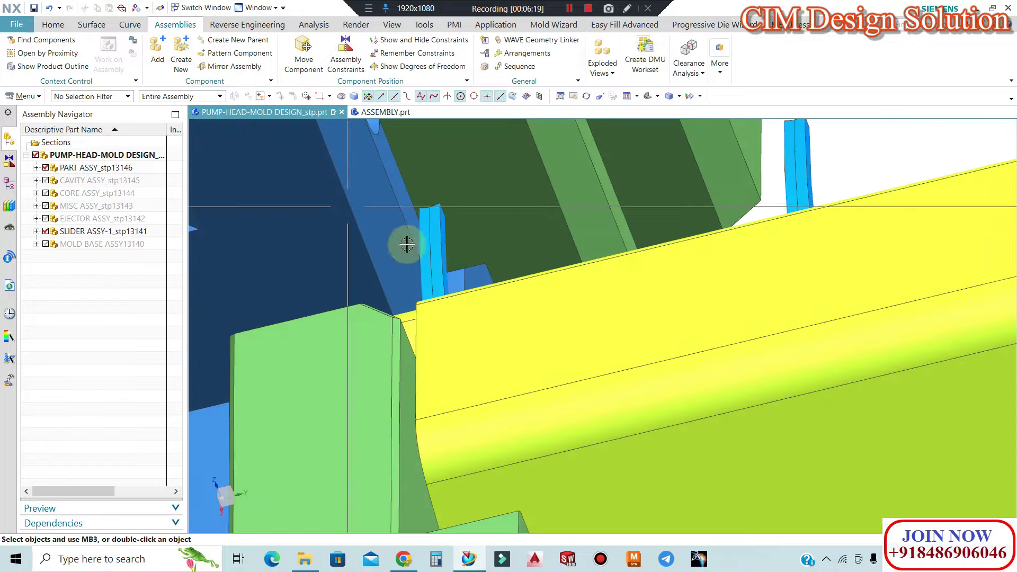
{"action": "scroll", "coordinate": [507, 372], "scroll_direction": "down", "scroll_amount": 2}
{"action": "scroll", "coordinate": [507, 372], "scroll_direction": "down", "scroll_amount": 3}
{"action": "middle_click_drag", "start_coordinate": [507, 373], "coordinate": [364, 365]}
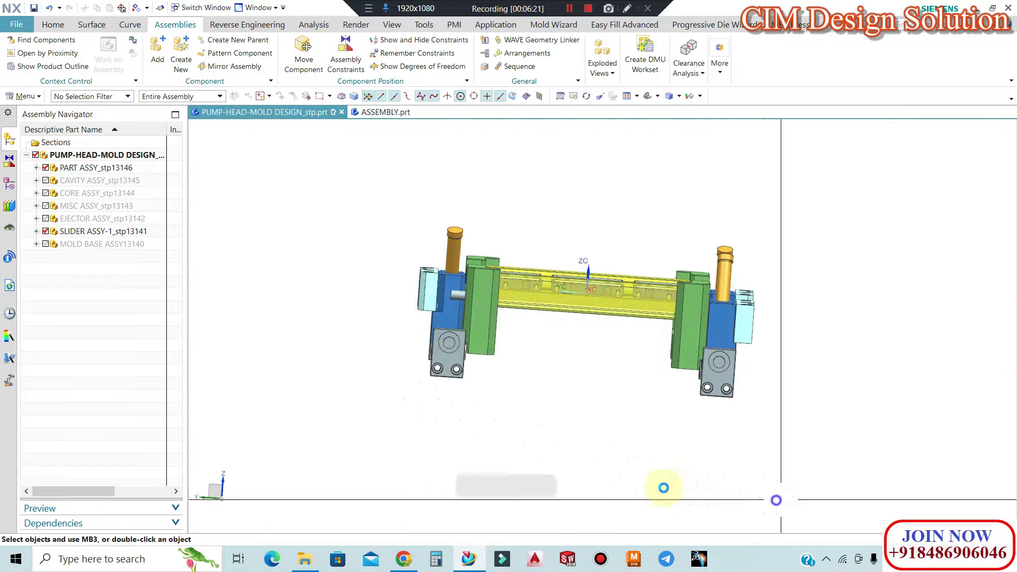
Turn to a front view of the slider's end and zoom onto the retainer, guide rail and wedge
{"action": "middle_click_drag", "start_coordinate": [663, 487], "coordinate": [653, 318]}
{"action": "scroll", "coordinate": [653, 318], "scroll_direction": "up", "scroll_amount": 3}
{"action": "scroll", "coordinate": [646, 422], "scroll_direction": "up", "scroll_amount": 2}
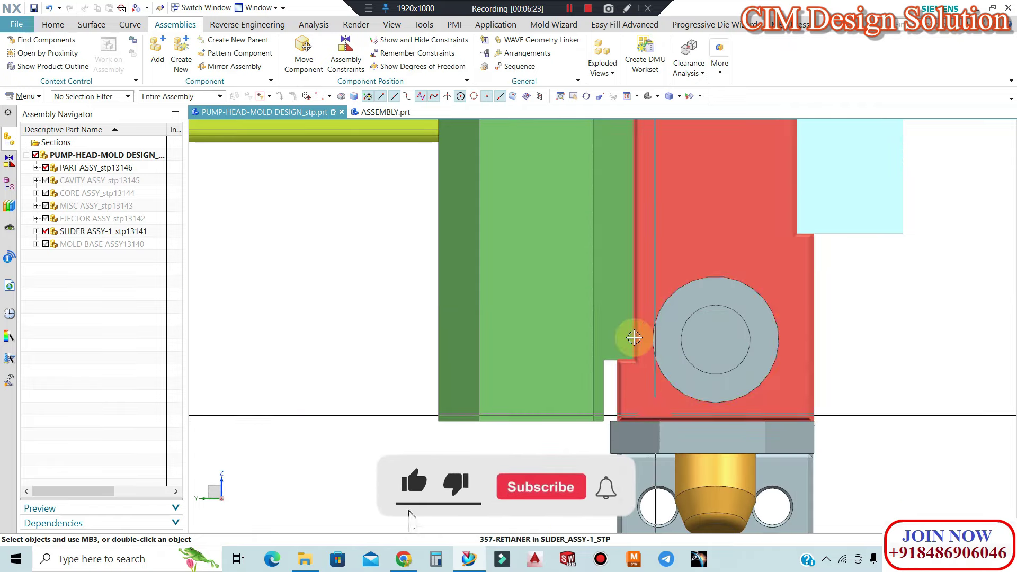
{"action": "scroll", "coordinate": [634, 337], "scroll_direction": "down", "scroll_amount": 2}
{"action": "scroll", "coordinate": [733, 243], "scroll_direction": "up", "scroll_amount": 2}
{"action": "scroll", "coordinate": [783, 232], "scroll_direction": "down", "scroll_amount": 2}
{"action": "scroll", "coordinate": [733, 266], "scroll_direction": "down", "scroll_amount": 1}
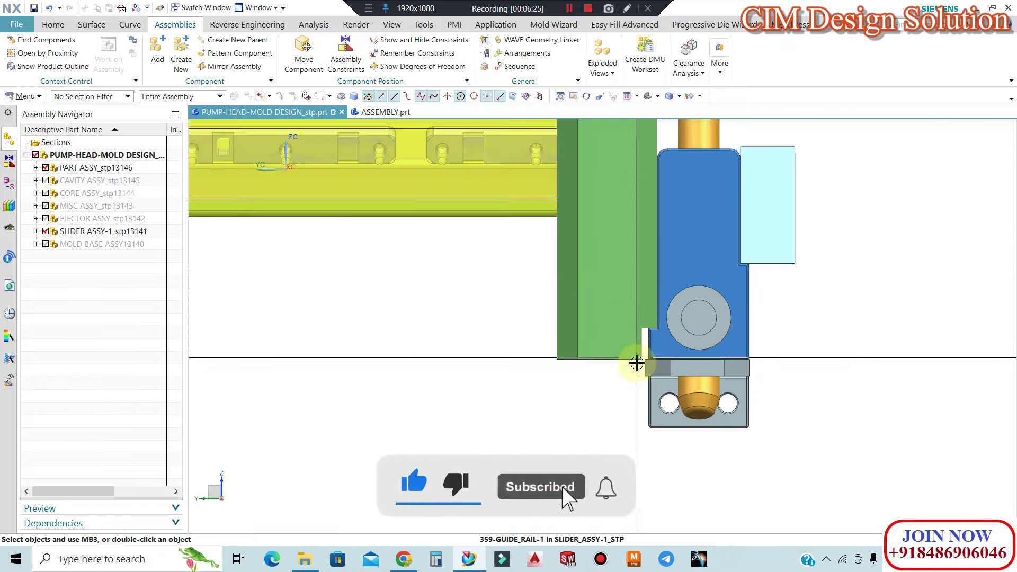
{"action": "scroll", "coordinate": [656, 281], "scroll_direction": "up", "scroll_amount": 3}
{"action": "scroll", "coordinate": [654, 290], "scroll_direction": "up", "scroll_amount": 2}
{"action": "scroll", "coordinate": [595, 288], "scroll_direction": "down", "scroll_amount": 2}
{"action": "scroll", "coordinate": [644, 259], "scroll_direction": "down", "scroll_amount": 3}
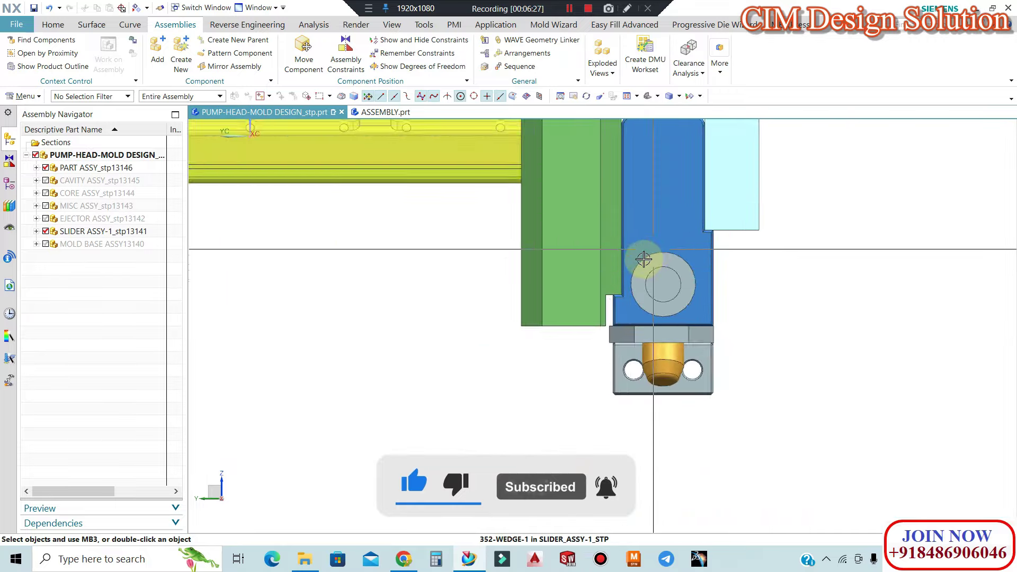
{"action": "scroll", "coordinate": [651, 273], "scroll_direction": "down", "scroll_amount": 5}
{"action": "scroll", "coordinate": [568, 295], "scroll_direction": "up", "scroll_amount": 5}
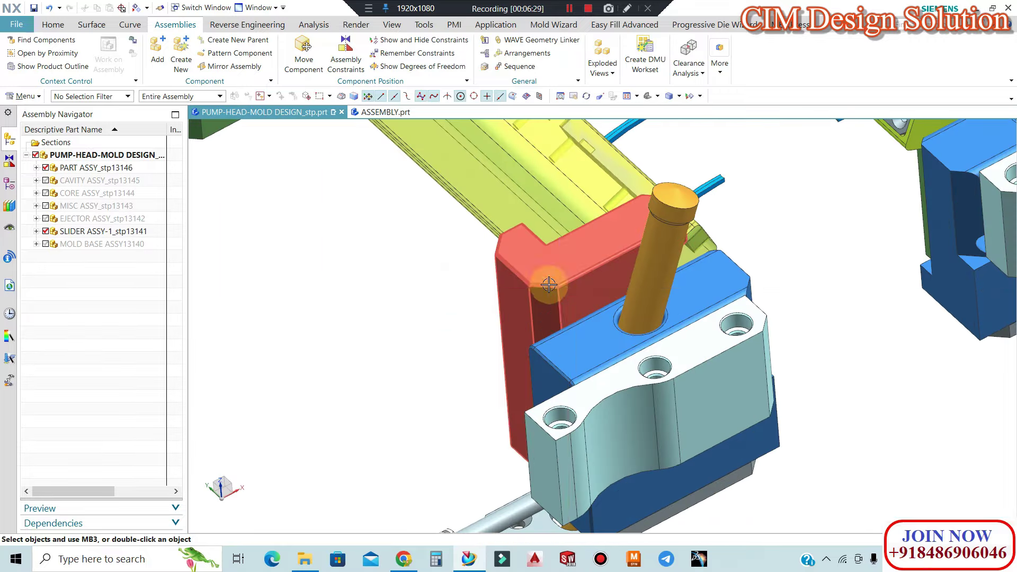
{"action": "scroll", "coordinate": [548, 309], "scroll_direction": "down", "scroll_amount": 4}
{"action": "scroll", "coordinate": [553, 304], "scroll_direction": "up", "scroll_amount": 2}
{"action": "scroll", "coordinate": [558, 303], "scroll_direction": "down", "scroll_amount": 3}
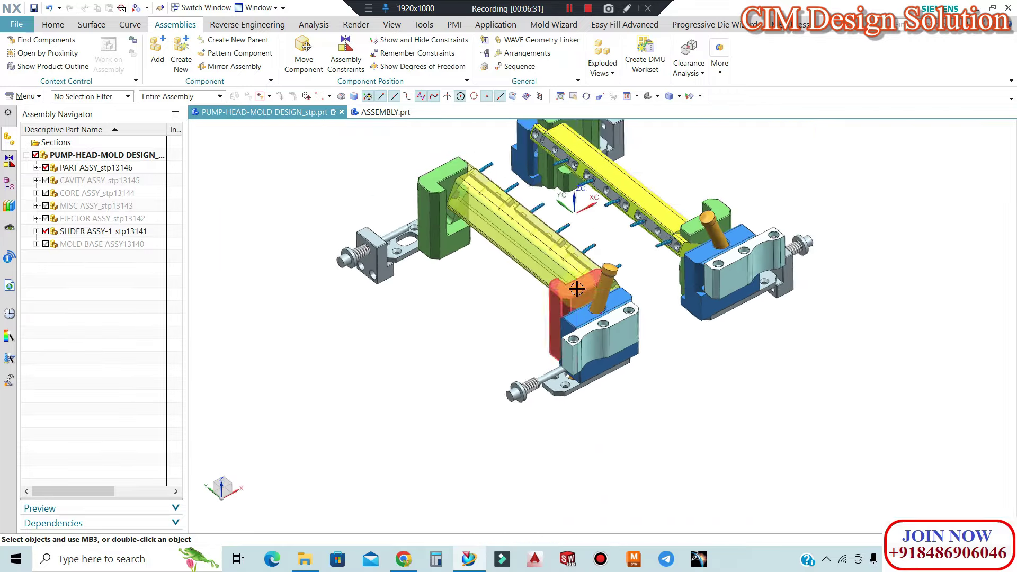
{"action": "scroll", "coordinate": [563, 302], "scroll_direction": "up", "scroll_amount": 3}
{"action": "scroll", "coordinate": [564, 301], "scroll_direction": "up", "scroll_amount": 3}
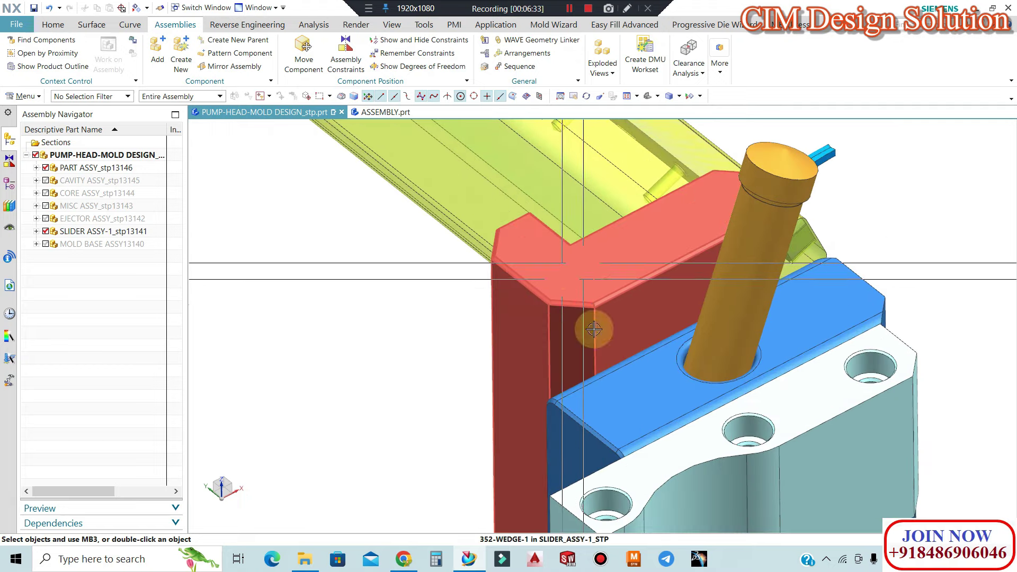
{"action": "scroll", "coordinate": [593, 329], "scroll_direction": "down", "scroll_amount": 2}
{"action": "scroll", "coordinate": [593, 329], "scroll_direction": "down", "scroll_amount": 3}
Orbit back to the whole slider assembly and zoom around it
{"action": "mouse_move", "coordinate": [594, 329]}
{"action": "middle_mouse_down"}
{"action": "mouse_move", "coordinate": [628, 244]}
{"action": "mouse_move", "coordinate": [653, 277]}
{"action": "mouse_move", "coordinate": [614, 317]}
{"action": "middle_mouse_up"}
{"action": "scroll", "coordinate": [652, 275], "scroll_direction": "up", "scroll_amount": 2}
{"action": "scroll", "coordinate": [654, 277], "scroll_direction": "down", "scroll_amount": 1}
{"action": "scroll", "coordinate": [583, 369], "scroll_direction": "up", "scroll_amount": 3}
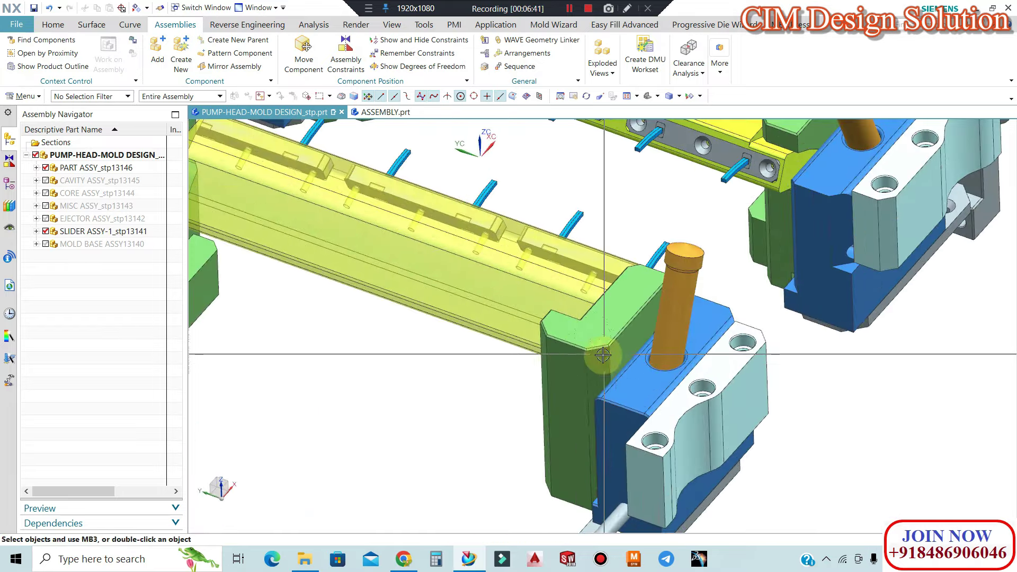
{"action": "scroll", "coordinate": [603, 355], "scroll_direction": "down", "scroll_amount": 2}
{"action": "scroll", "coordinate": [594, 352], "scroll_direction": "down", "scroll_amount": 3}
{"action": "scroll", "coordinate": [577, 348], "scroll_direction": "up", "scroll_amount": 4}
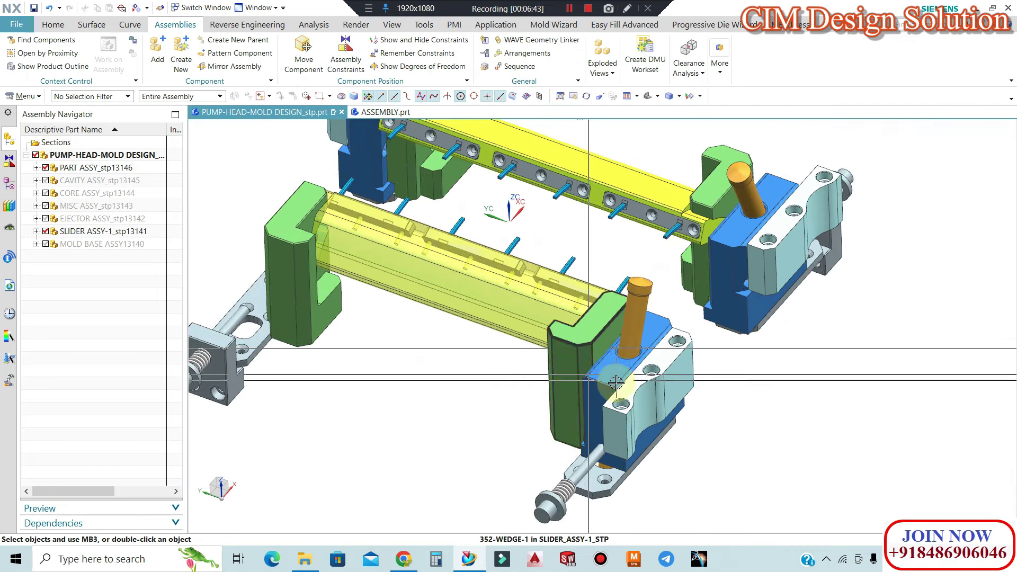
{"action": "scroll", "coordinate": [615, 381], "scroll_direction": "up", "scroll_amount": 2}
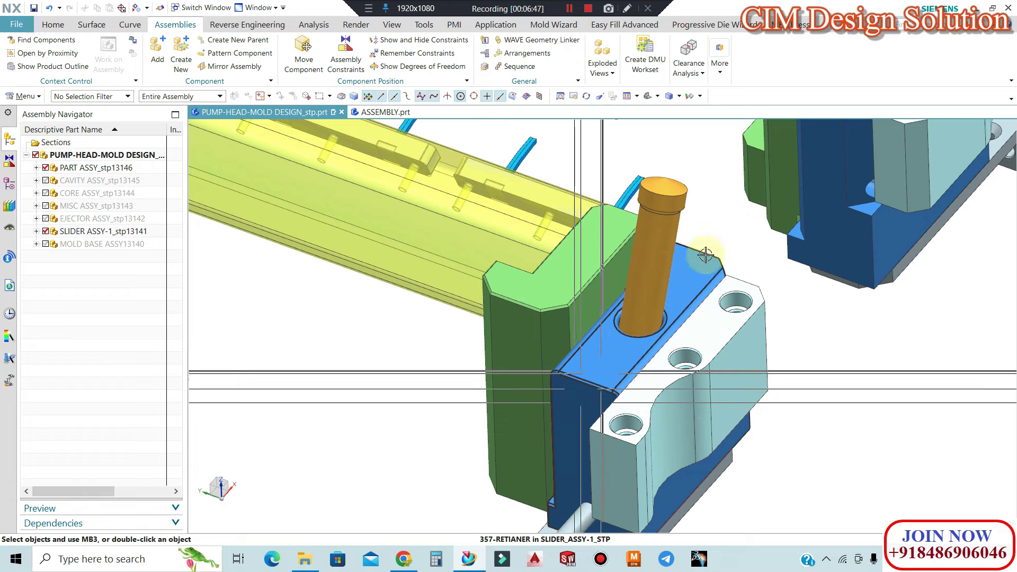
{"action": "scroll", "coordinate": [657, 300], "scroll_direction": "down", "scroll_amount": 3}
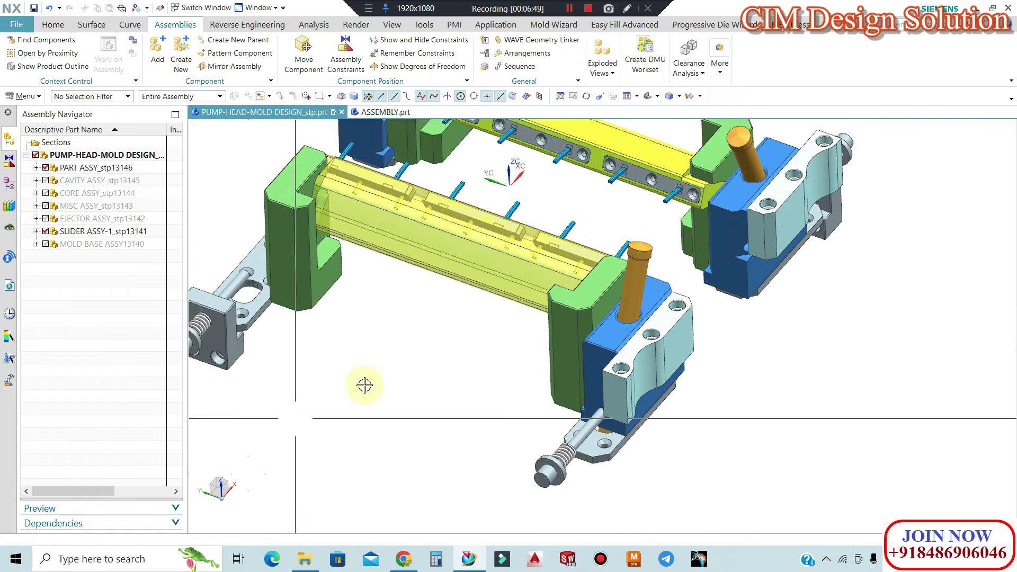
{"action": "scroll", "coordinate": [659, 320], "scroll_direction": "up", "scroll_amount": 1}
{"action": "scroll", "coordinate": [660, 321], "scroll_direction": "up", "scroll_amount": 3}
{"action": "scroll", "coordinate": [618, 316], "scroll_direction": "down", "scroll_amount": 4}
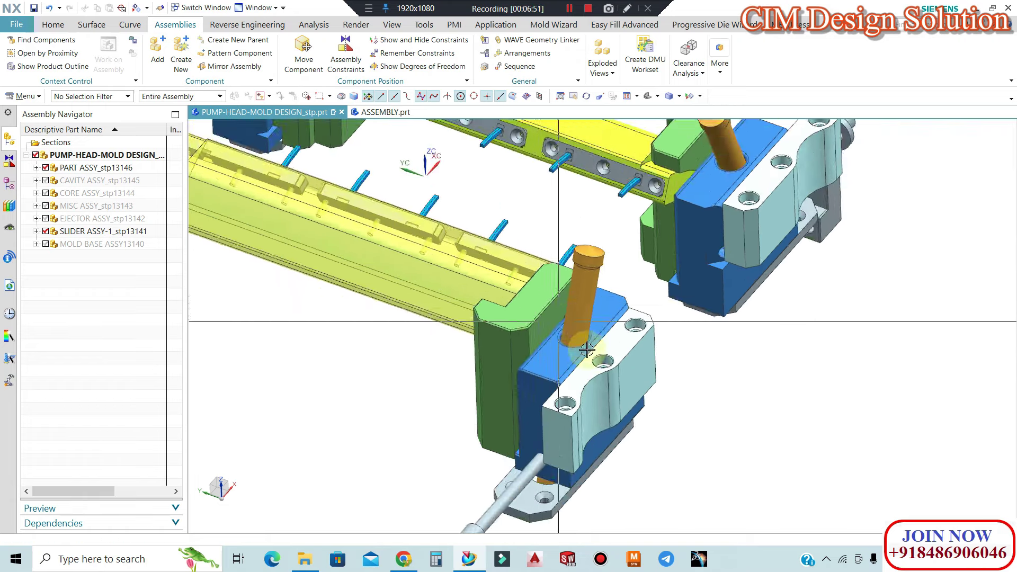
Orbit out to the whole mold, then tilt close toward the slider's curved cam slot
{"action": "mouse_move", "coordinate": [618, 316]}
{"action": "middle_mouse_down"}
{"action": "mouse_move", "coordinate": [551, 348]}
{"action": "mouse_move", "coordinate": [480, 356]}
{"action": "mouse_move", "coordinate": [676, 348]}
{"action": "mouse_move", "coordinate": [586, 351]}
{"action": "mouse_move", "coordinate": [507, 379]}
{"action": "mouse_move", "coordinate": [701, 427]}
{"action": "mouse_move", "coordinate": [613, 257]}
{"action": "mouse_move", "coordinate": [656, 256]}
{"action": "mouse_move", "coordinate": [624, 304]}
{"action": "middle_mouse_up"}
{"action": "scroll", "coordinate": [545, 306], "scroll_direction": "up", "scroll_amount": 2}
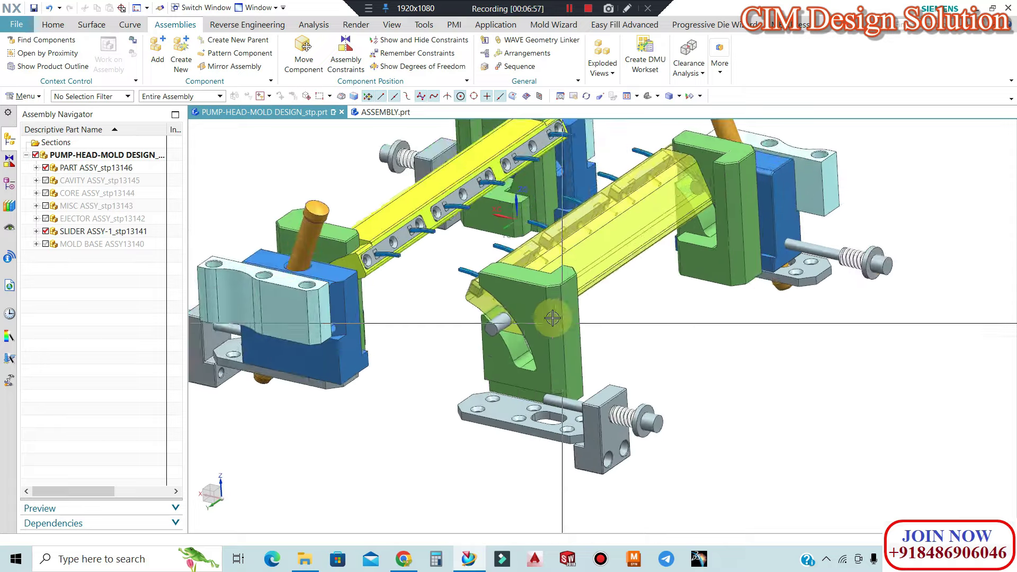
{"action": "scroll", "coordinate": [472, 295], "scroll_direction": "up", "scroll_amount": 2}
{"action": "scroll", "coordinate": [517, 307], "scroll_direction": "down", "scroll_amount": 1}
{"action": "mouse_move", "coordinate": [517, 307]}
{"action": "middle_mouse_down"}
{"action": "mouse_move", "coordinate": [507, 340]}
{"action": "mouse_move", "coordinate": [582, 297]}
{"action": "middle_mouse_up"}
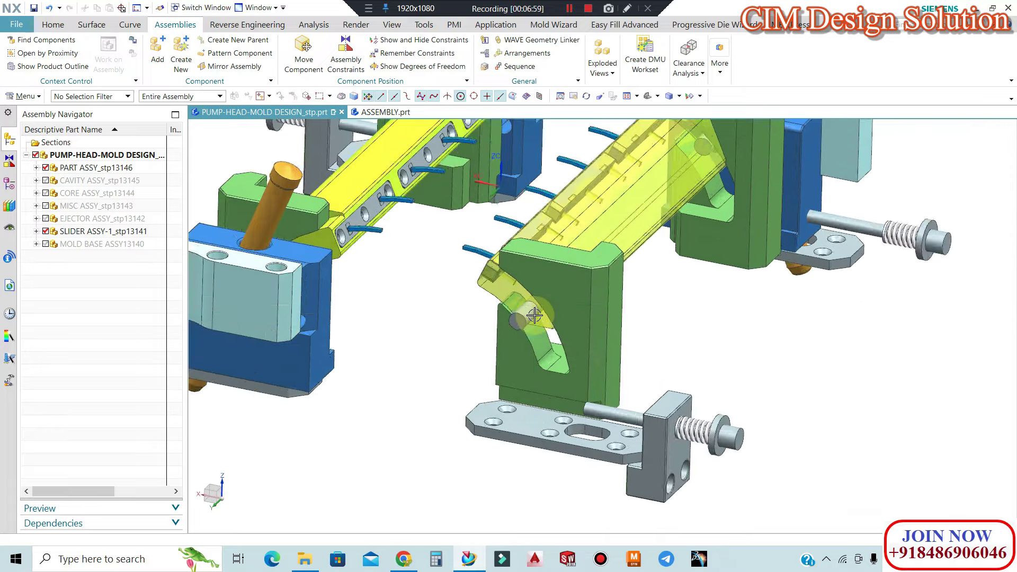
Snap the mold to the orthographic back view with F8 and zoom in on the slider pins
{"action": "scroll", "coordinate": [590, 295], "scroll_direction": "up", "scroll_amount": 3}
{"action": "scroll", "coordinate": [590, 295], "scroll_direction": "down", "scroll_amount": 2}
{"action": "scroll", "coordinate": [611, 336], "scroll_direction": "up", "scroll_amount": 2}
{"action": "scroll", "coordinate": [611, 336], "scroll_direction": "down", "scroll_amount": 10}
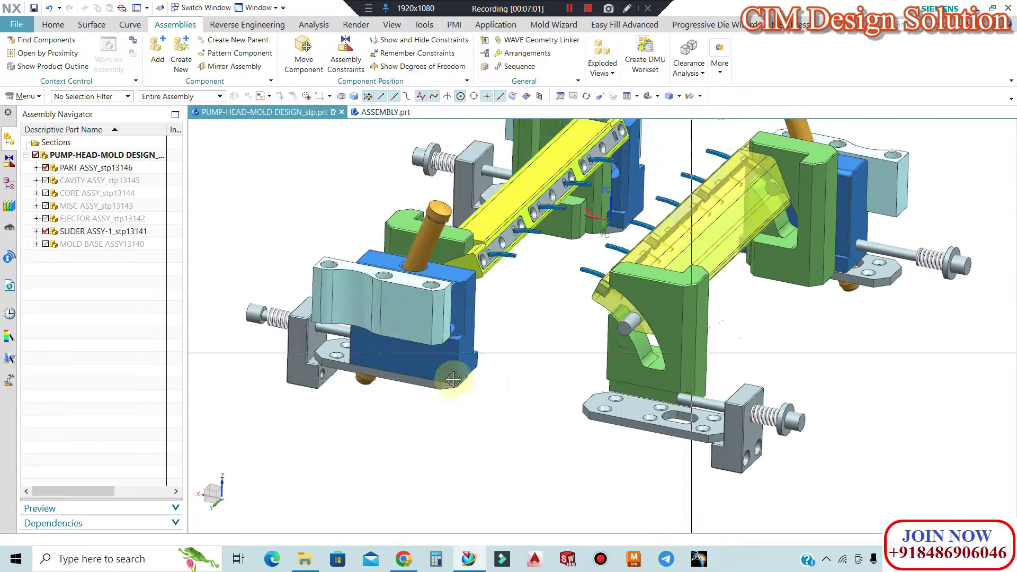
{"action": "middle_click_drag", "start_coordinate": [415, 431], "coordinate": [389, 435]}
{"action": "key", "text": "F8"}
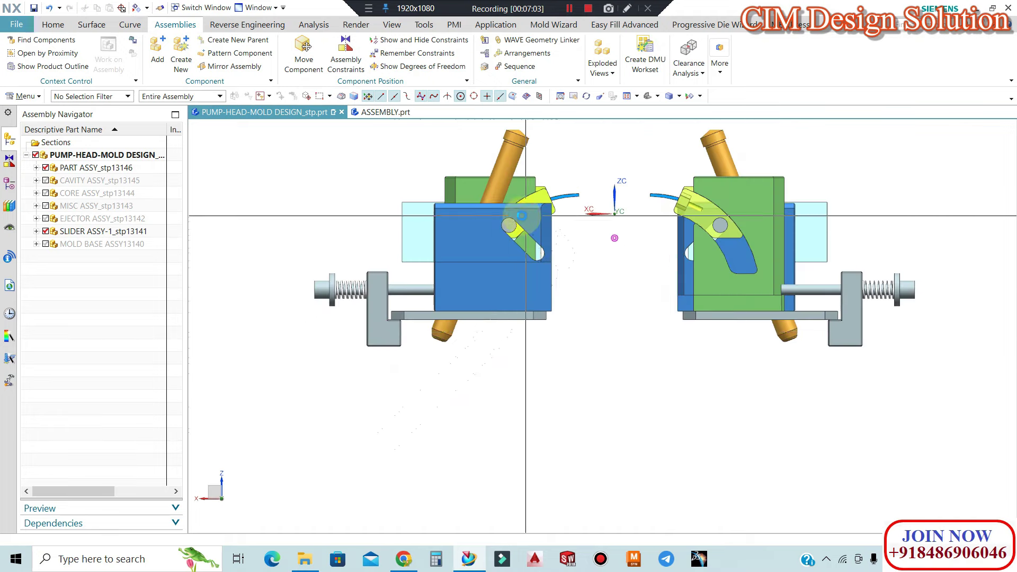
{"action": "scroll", "coordinate": [446, 238], "scroll_direction": "up", "scroll_amount": 2}
{"action": "scroll", "coordinate": [447, 239], "scroll_direction": "up", "scroll_amount": 1}
{"action": "scroll", "coordinate": [227, 235], "scroll_direction": "up", "scroll_amount": 1}
{"action": "scroll", "coordinate": [449, 281], "scroll_direction": "down", "scroll_amount": 2}
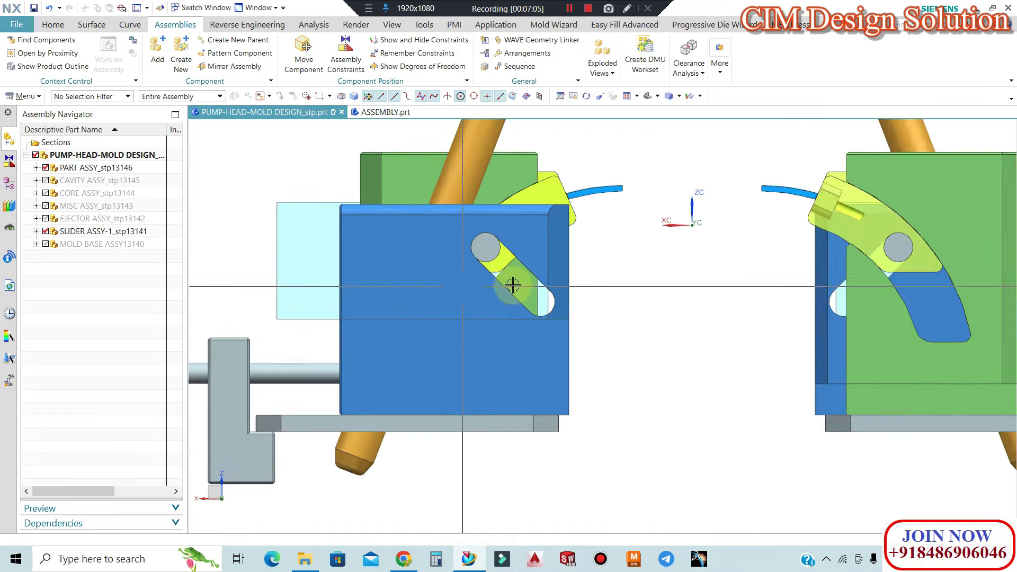
{"action": "scroll", "coordinate": [466, 278], "scroll_direction": "down", "scroll_amount": 1}
{"action": "scroll", "coordinate": [466, 278], "scroll_direction": "up", "scroll_amount": 2}
{"action": "scroll", "coordinate": [466, 276], "scroll_direction": "down", "scroll_amount": 1}
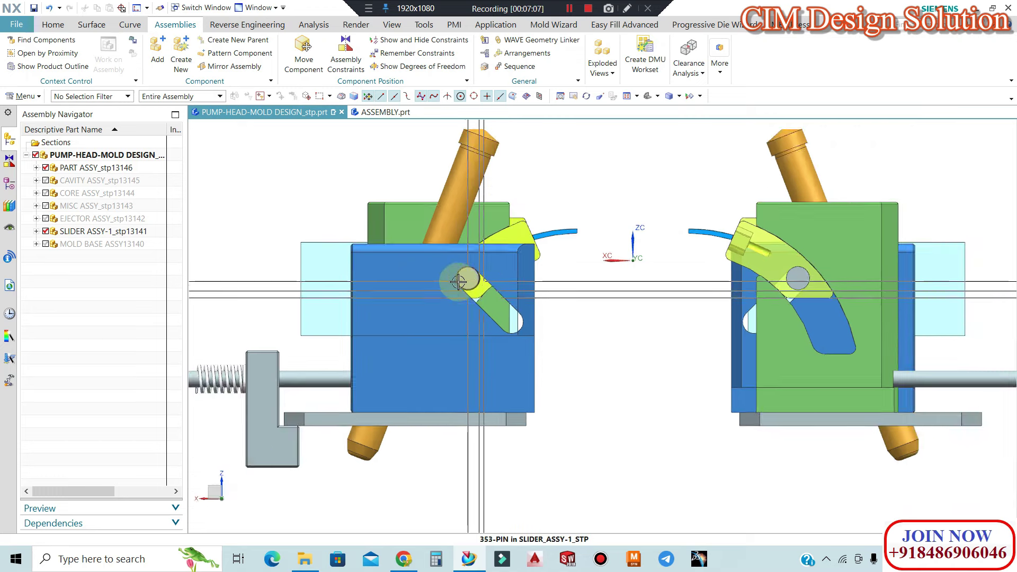
{"action": "scroll", "coordinate": [458, 282], "scroll_direction": "up", "scroll_amount": 2}
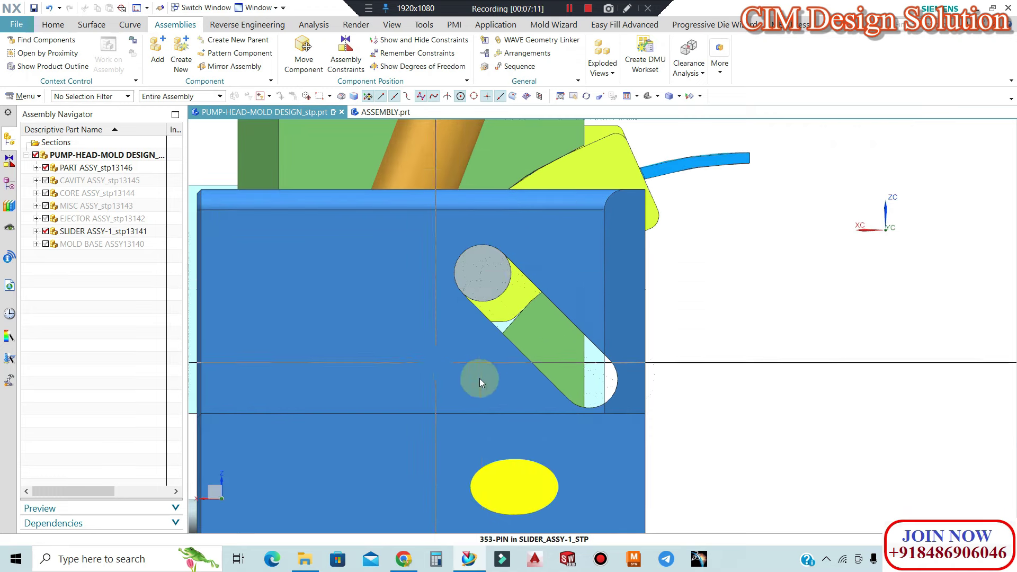
{"action": "scroll", "coordinate": [479, 381], "scroll_direction": "down", "scroll_amount": 3}
{"action": "scroll", "coordinate": [477, 290], "scroll_direction": "up", "scroll_amount": 1}
{"action": "scroll", "coordinate": [484, 284], "scroll_direction": "up", "scroll_amount": 1}
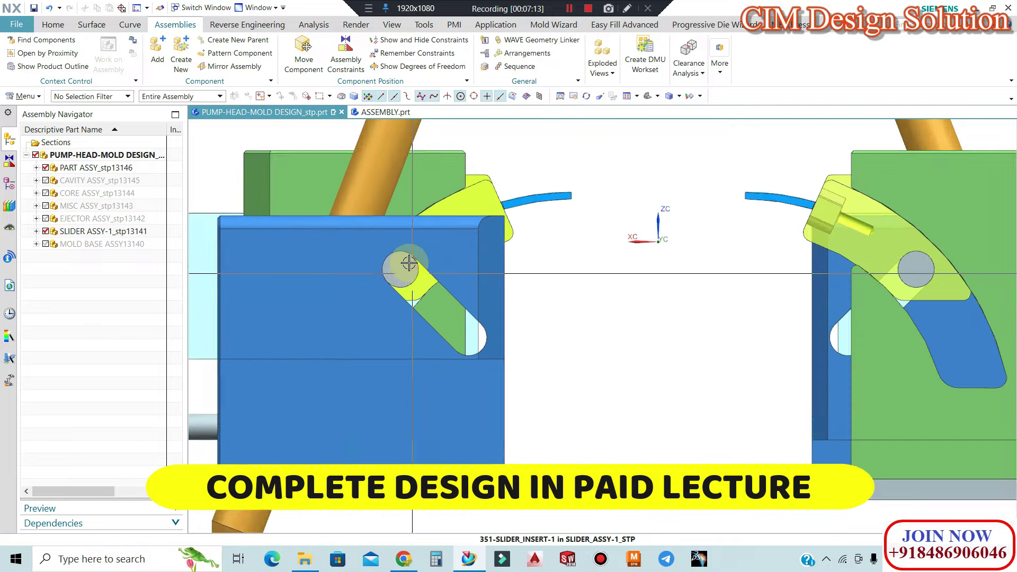
{"action": "scroll", "coordinate": [408, 263], "scroll_direction": "up", "scroll_amount": 1}
{"action": "scroll", "coordinate": [406, 264], "scroll_direction": "down", "scroll_amount": 2}
{"action": "scroll", "coordinate": [458, 233], "scroll_direction": "down", "scroll_amount": 1}
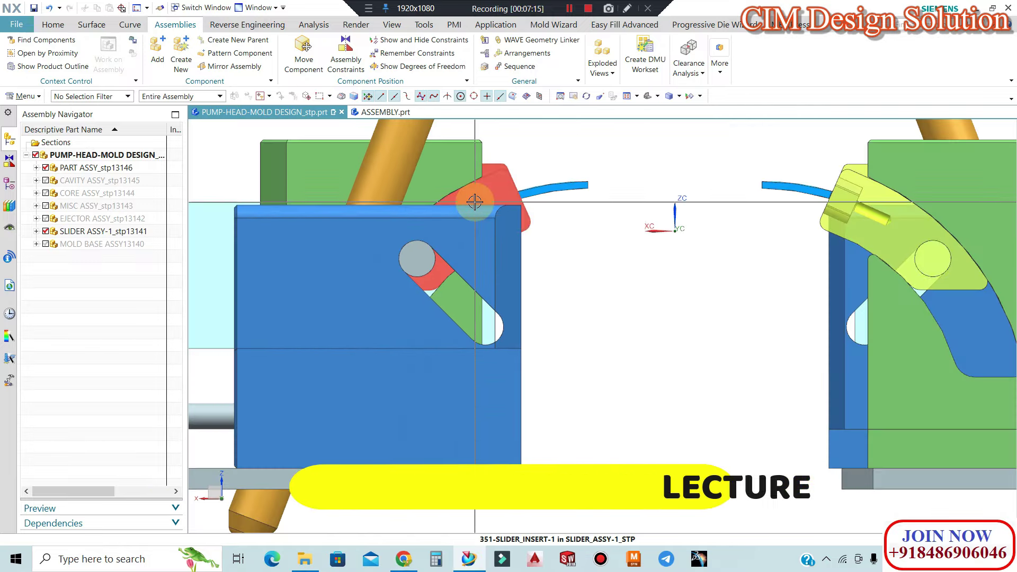
{"action": "scroll", "coordinate": [388, 196], "scroll_direction": "down", "scroll_amount": 2}
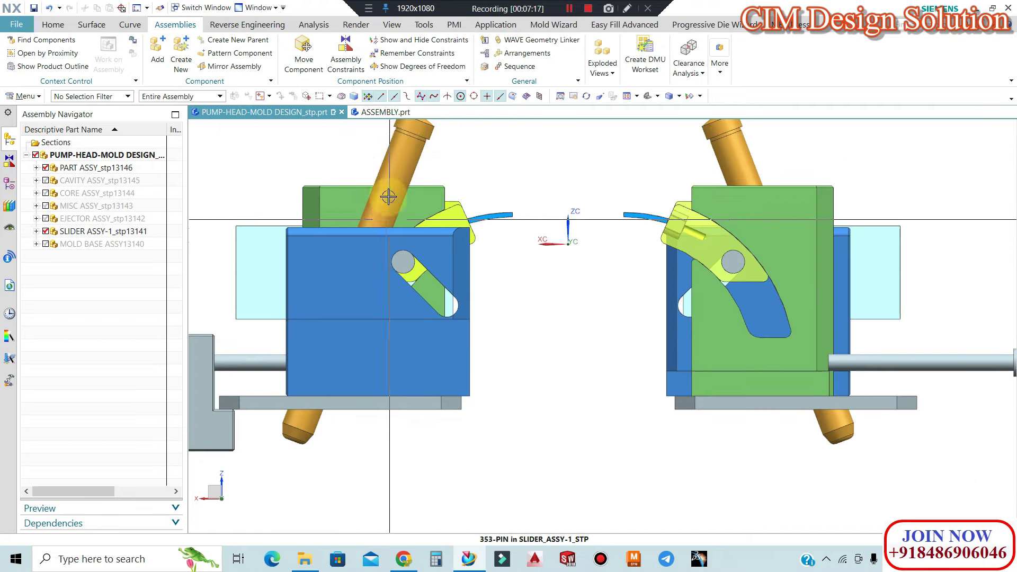
{"action": "scroll", "coordinate": [419, 304], "scroll_direction": "up", "scroll_amount": 3}
{"action": "scroll", "coordinate": [399, 227], "scroll_direction": "up", "scroll_amount": 1}
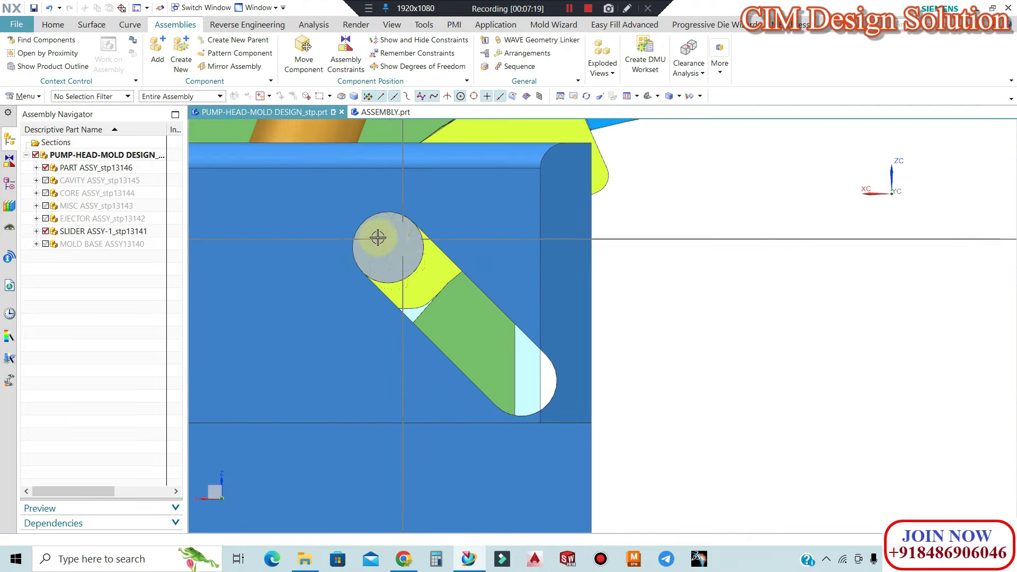
{"action": "scroll", "coordinate": [378, 238], "scroll_direction": "down", "scroll_amount": 2}
{"action": "scroll", "coordinate": [468, 198], "scroll_direction": "down", "scroll_amount": 1}
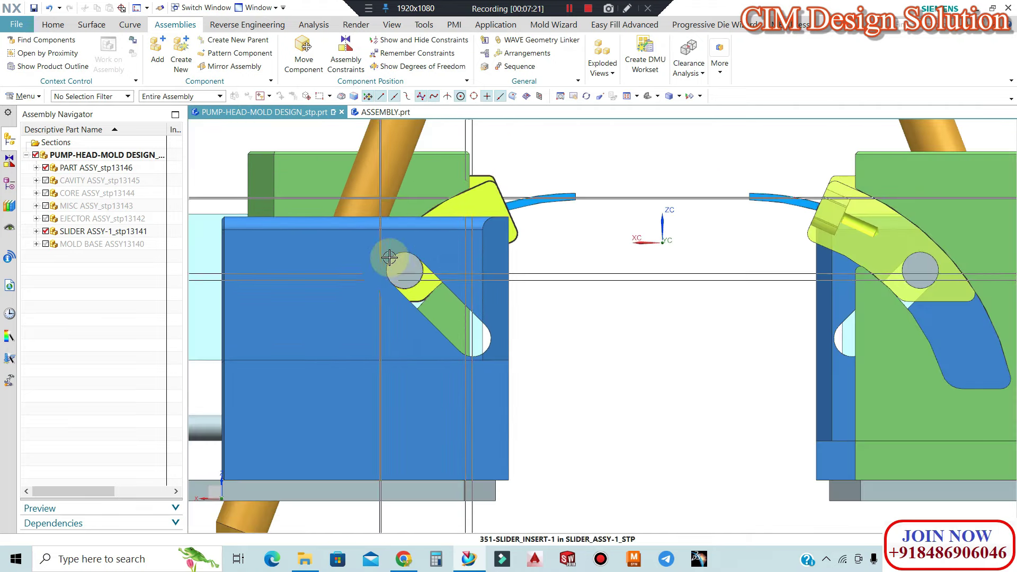
Pick the retainer block on the left slider and zoom to inspect it
{"action": "left_click", "coordinate": [421, 315]}
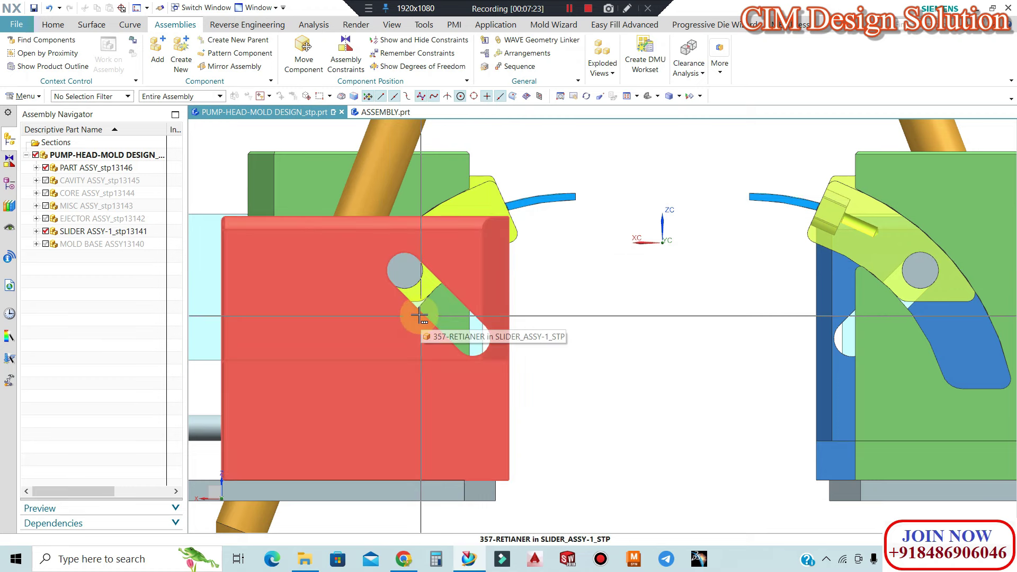
{"action": "scroll", "coordinate": [393, 298], "scroll_direction": "down", "scroll_amount": 2}
{"action": "scroll", "coordinate": [609, 260], "scroll_direction": "up", "scroll_amount": 1}
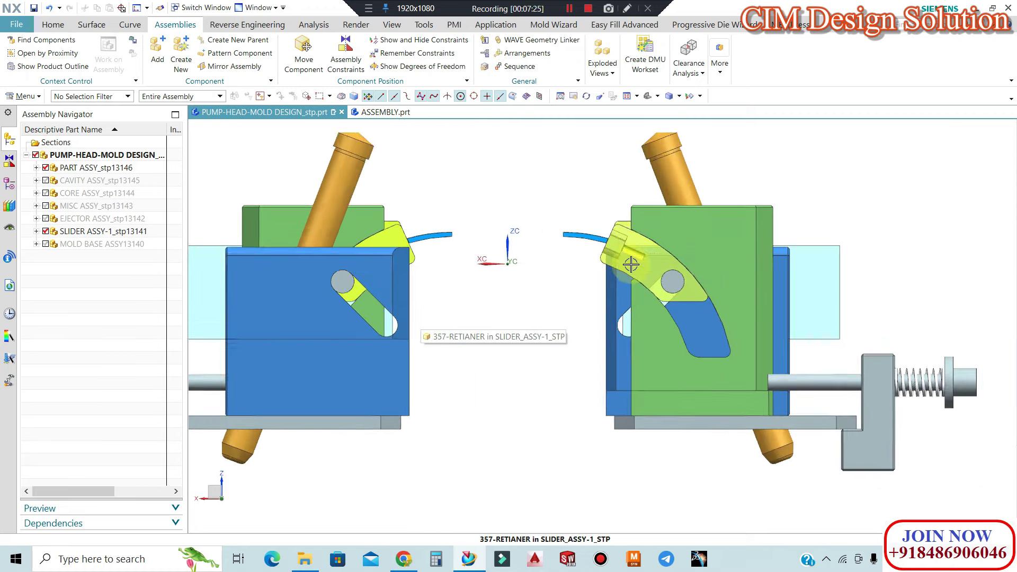
{"action": "scroll", "coordinate": [629, 249], "scroll_direction": "up", "scroll_amount": 2}
{"action": "scroll", "coordinate": [688, 293], "scroll_direction": "down", "scroll_amount": 2}
{"action": "scroll", "coordinate": [408, 284], "scroll_direction": "up", "scroll_amount": 1}
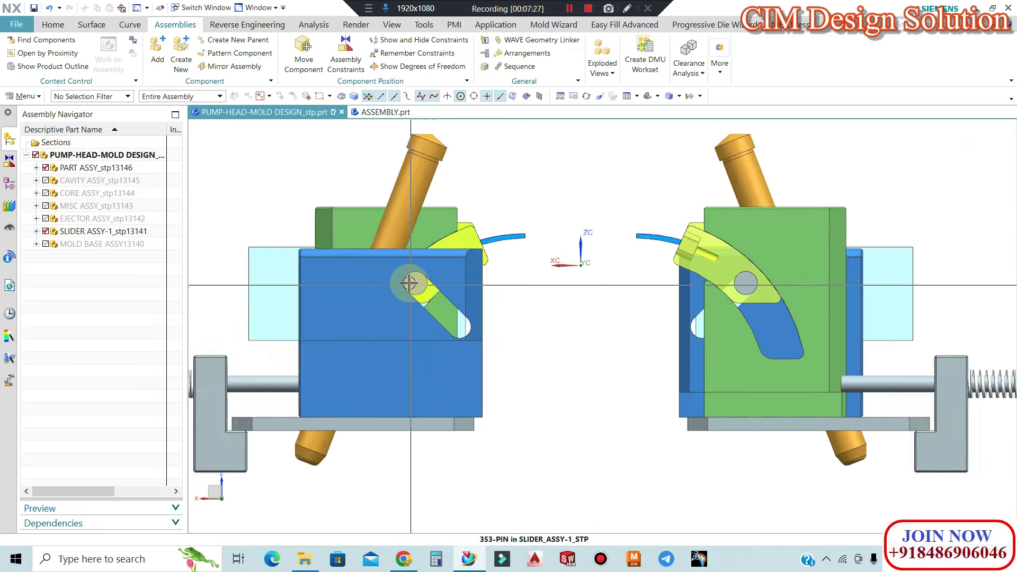
{"action": "scroll", "coordinate": [409, 284], "scroll_direction": "up", "scroll_amount": 1}
Select the left slider's blue block, then bring up the ASSEMBLY.prt part
{"action": "left_click", "coordinate": [306, 288]}
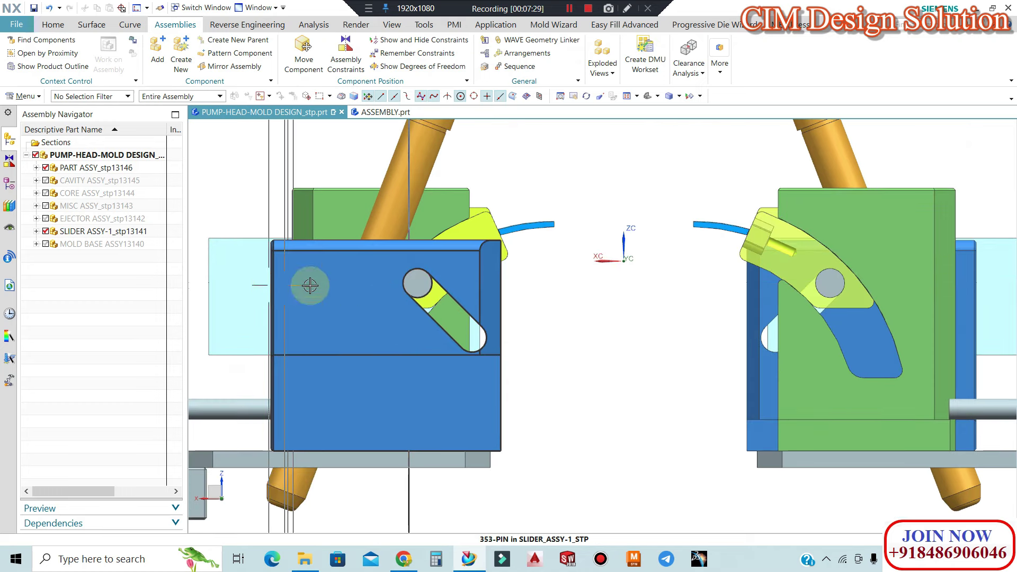
{"action": "scroll", "coordinate": [393, 266], "scroll_direction": "up", "scroll_amount": 3}
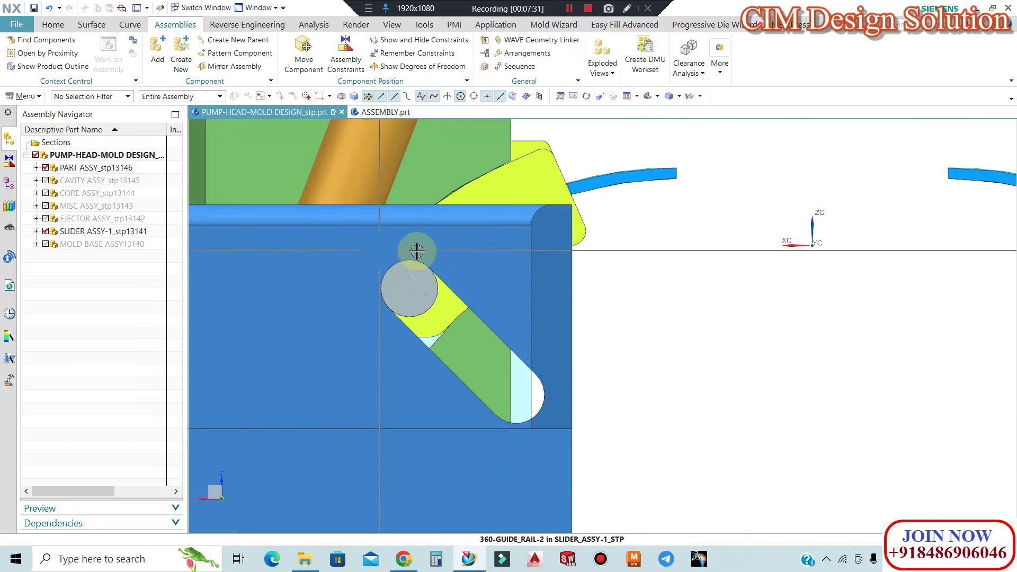
{"action": "scroll", "coordinate": [460, 229], "scroll_direction": "down", "scroll_amount": 2}
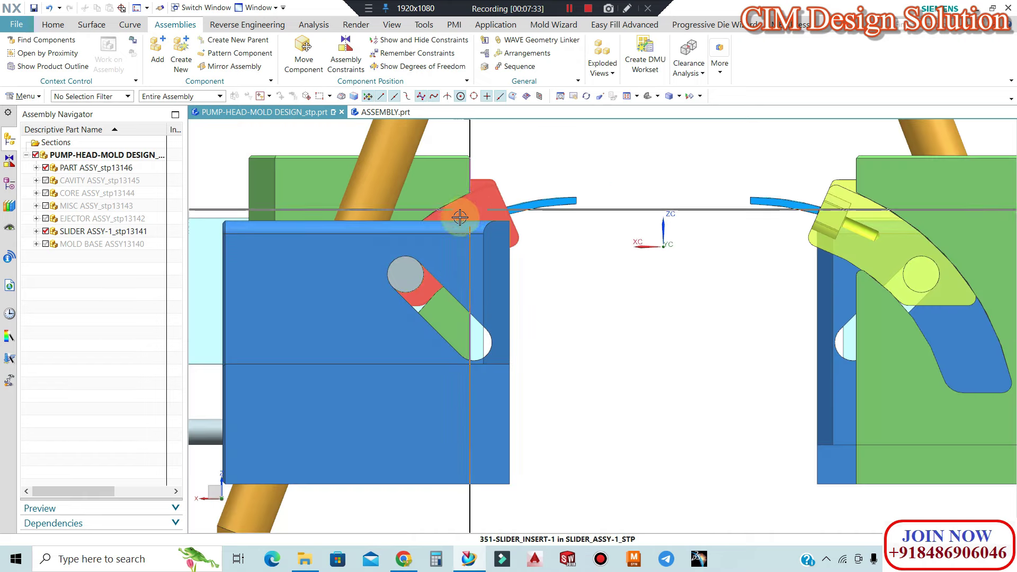
{"action": "scroll", "coordinate": [545, 267], "scroll_direction": "down", "scroll_amount": 3}
{"action": "scroll", "coordinate": [762, 276], "scroll_direction": "up", "scroll_amount": 4}
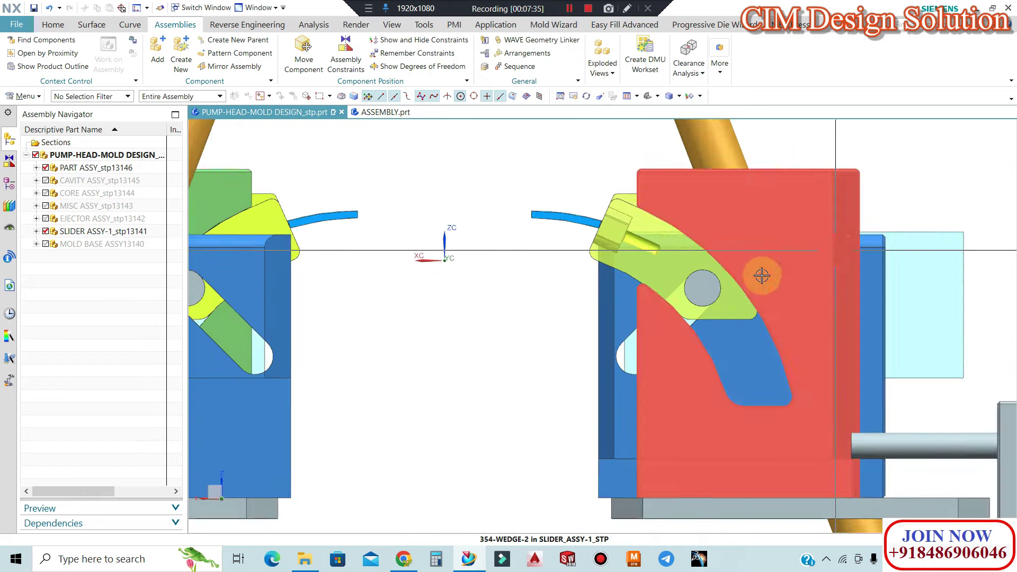
{"action": "scroll", "coordinate": [761, 276], "scroll_direction": "down", "scroll_amount": 3}
{"action": "scroll", "coordinate": [869, 250], "scroll_direction": "up", "scroll_amount": 1}
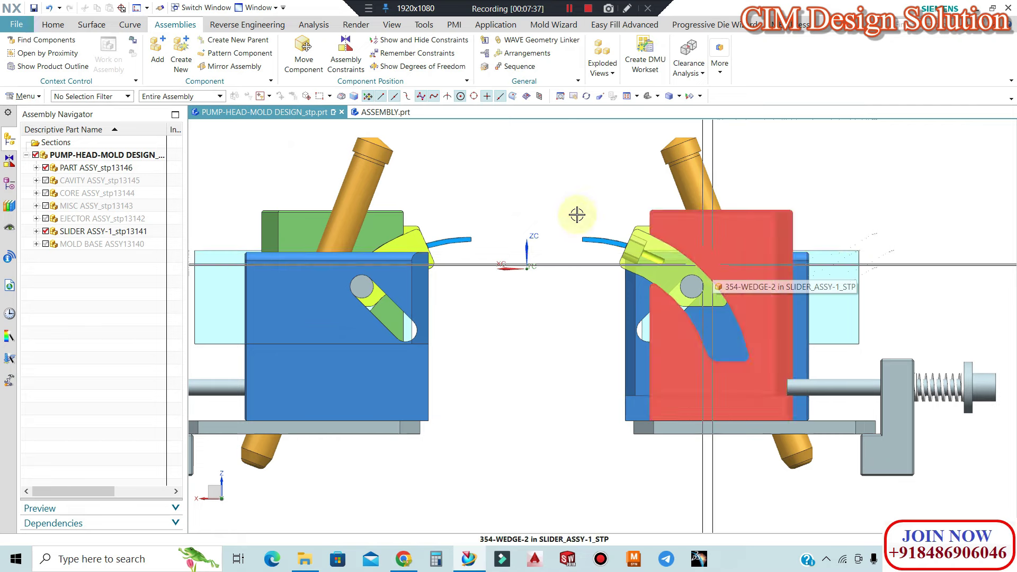
{"action": "left_click", "coordinate": [385, 112]}
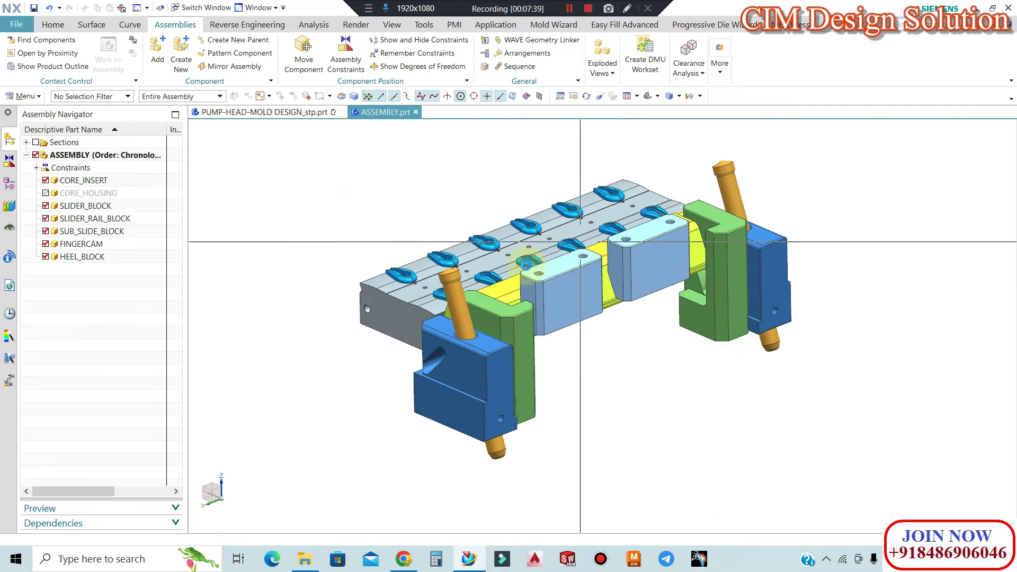
Select the FINGERCAM angled pin for Move Component and pick its ZC handle
{"action": "middle_click_drag", "start_coordinate": [526, 265], "coordinate": [544, 232]}
{"action": "scroll", "coordinate": [637, 226], "scroll_direction": "up", "scroll_amount": 5}
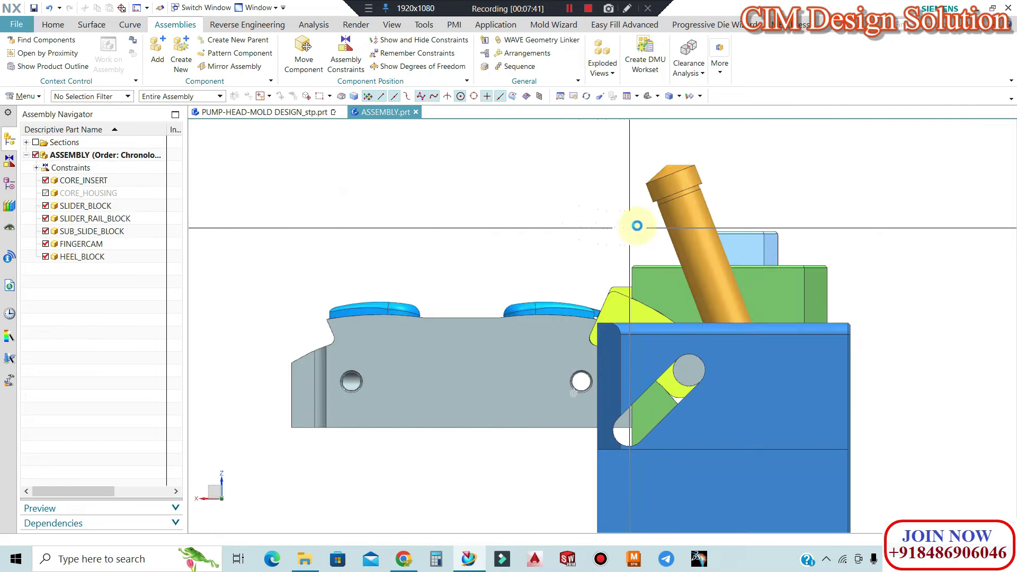
{"action": "scroll", "coordinate": [550, 256], "scroll_direction": "down", "scroll_amount": 2}
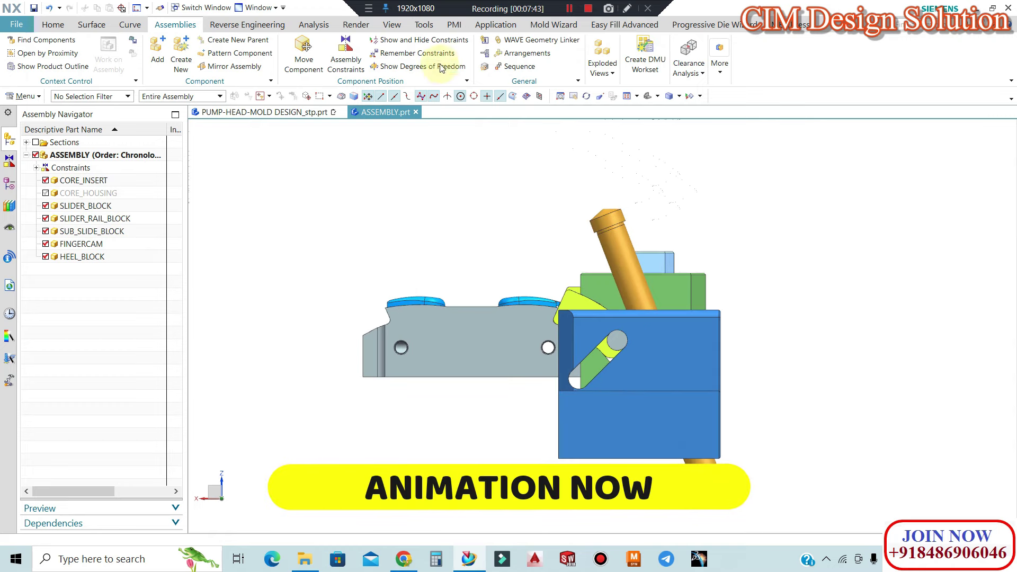
{"action": "left_click", "coordinate": [303, 53]}
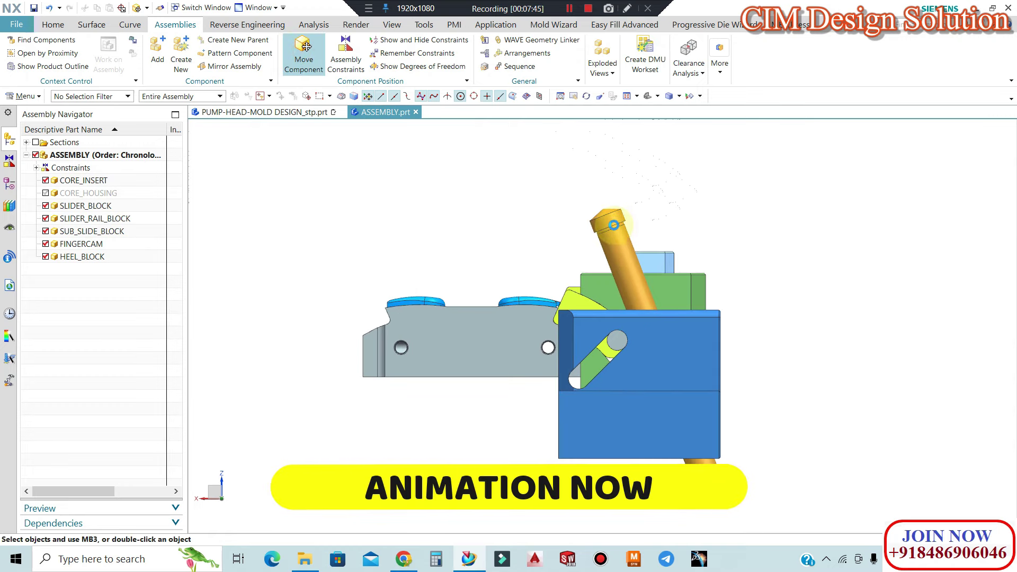
{"action": "left_click", "coordinate": [613, 225]}
{"action": "scroll", "coordinate": [696, 287], "scroll_direction": "down", "scroll_amount": 2}
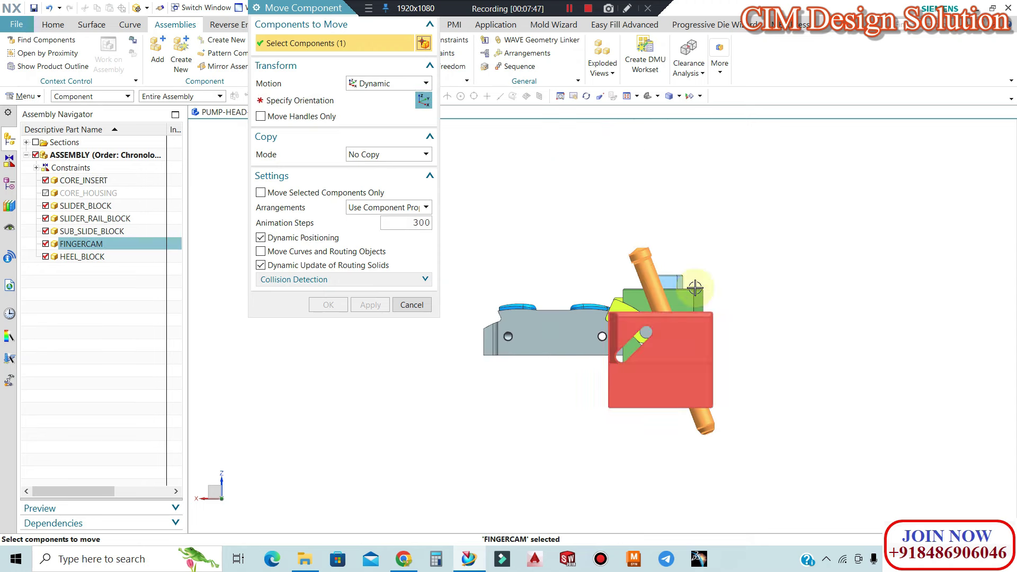
{"action": "left_click", "coordinate": [339, 109]}
{"action": "scroll", "coordinate": [687, 285], "scroll_direction": "up", "scroll_amount": 1}
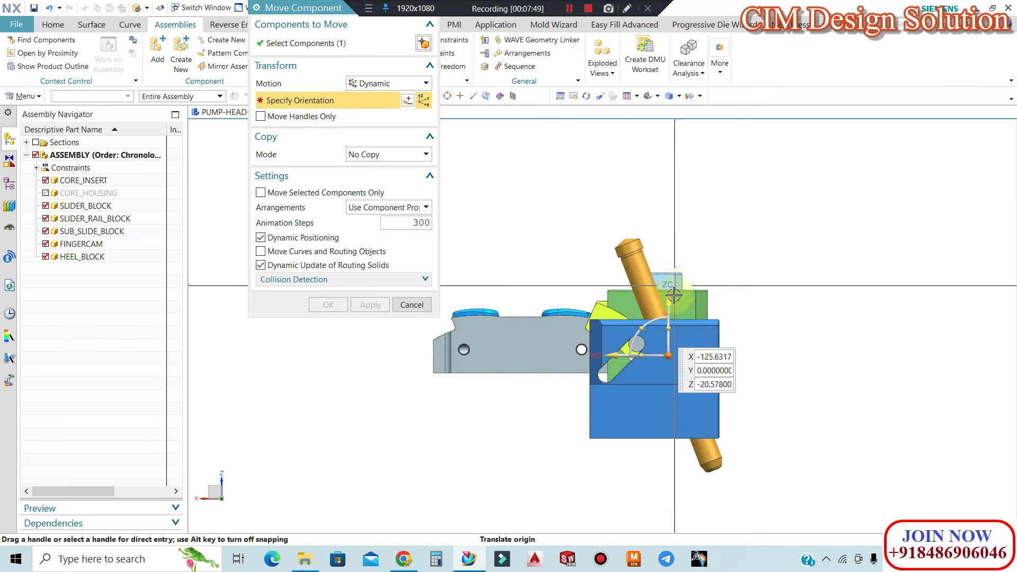
{"action": "left_click", "coordinate": [668, 306]}
{"action": "type", "text": "115"}
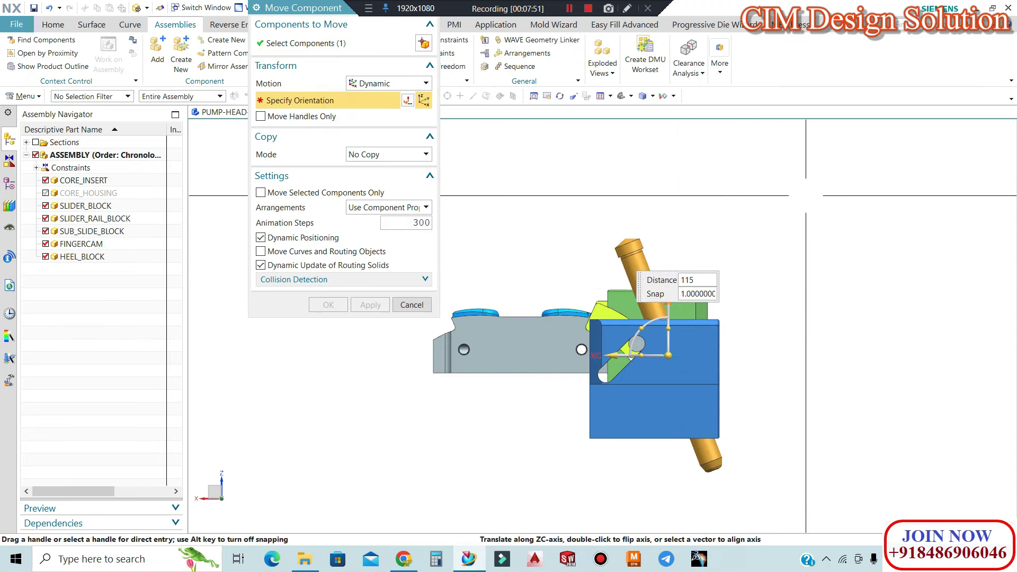
Move the FINGERCAM pin 115 along ZC and confirm the move
{"action": "key", "text": "Return"}
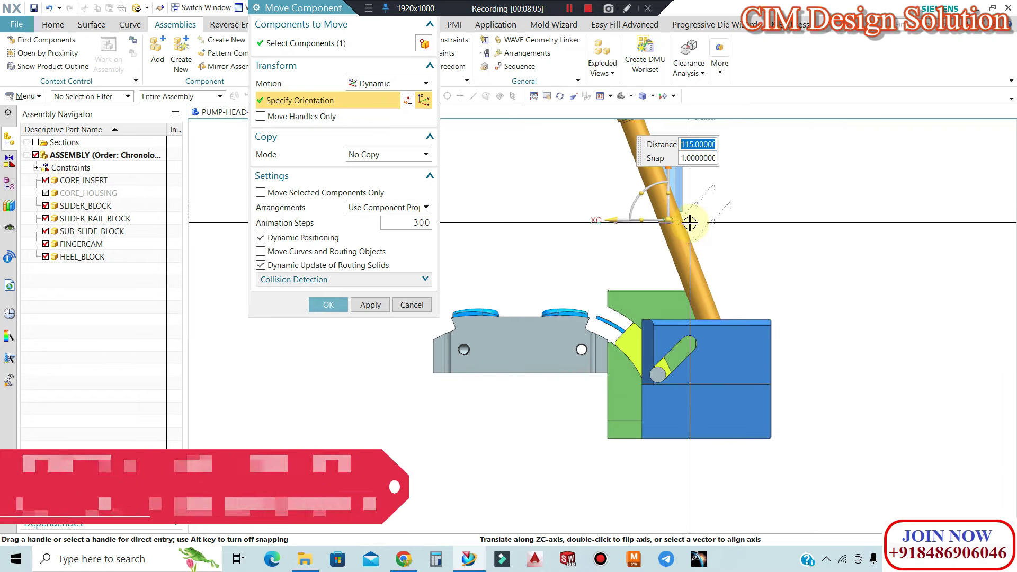
{"action": "scroll", "coordinate": [682, 315], "scroll_direction": "up", "scroll_amount": 1}
{"action": "scroll", "coordinate": [652, 389], "scroll_direction": "up", "scroll_amount": 1}
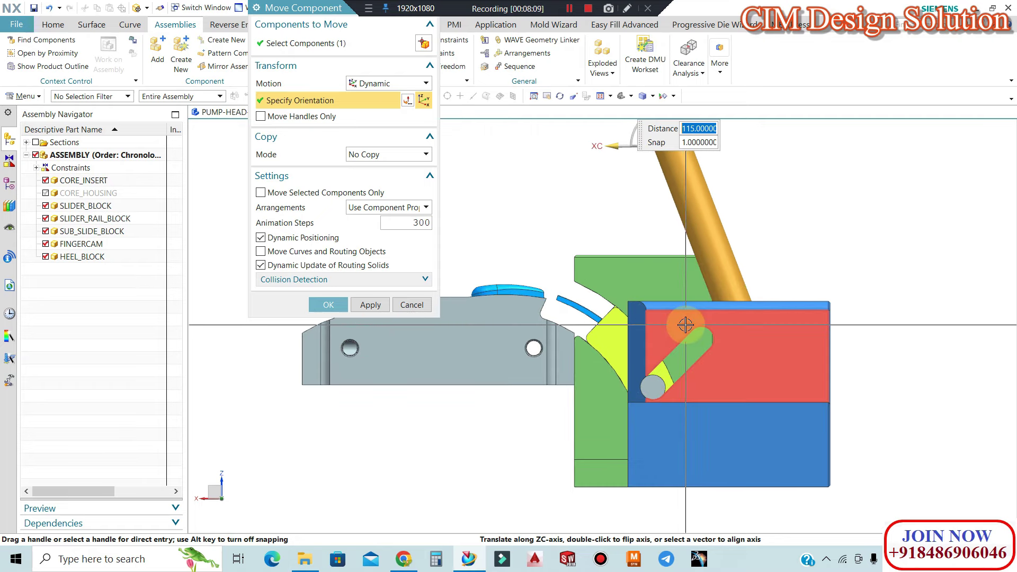
{"action": "scroll", "coordinate": [773, 331], "scroll_direction": "down", "scroll_amount": 1}
{"action": "scroll", "coordinate": [813, 317], "scroll_direction": "up", "scroll_amount": 1}
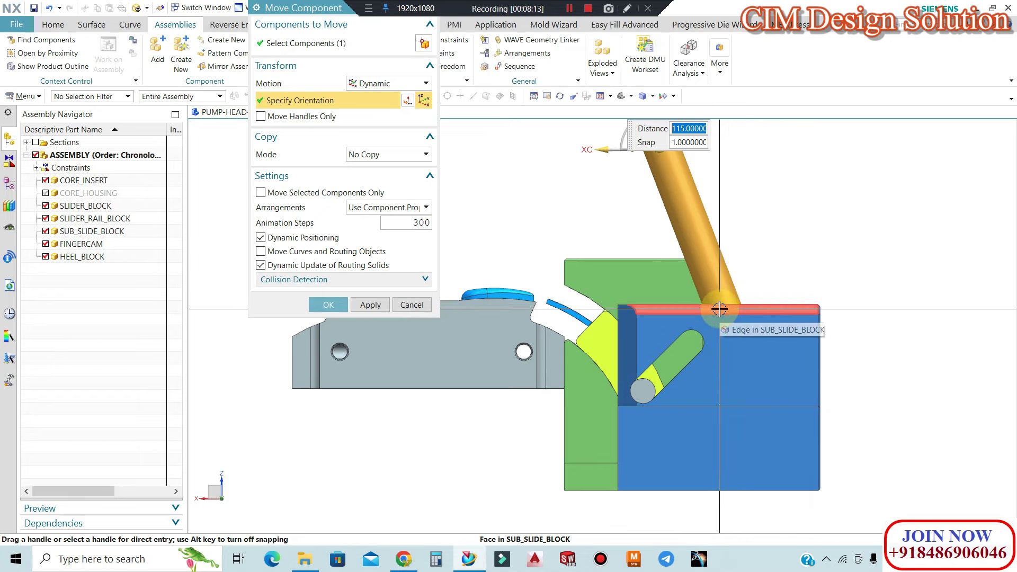
{"action": "scroll", "coordinate": [558, 313], "scroll_direction": "down", "scroll_amount": 1}
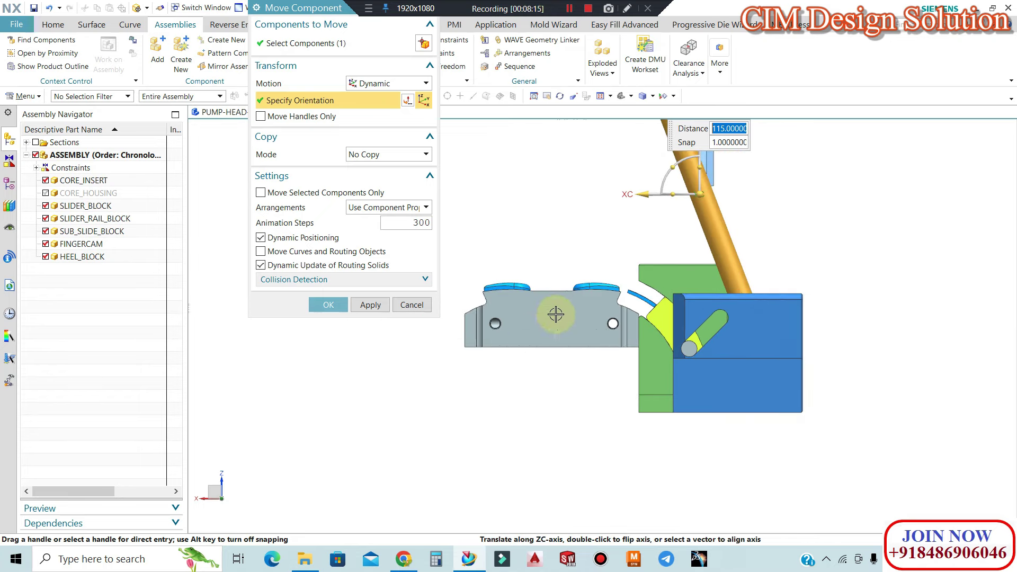
{"action": "left_click", "coordinate": [337, 311]}
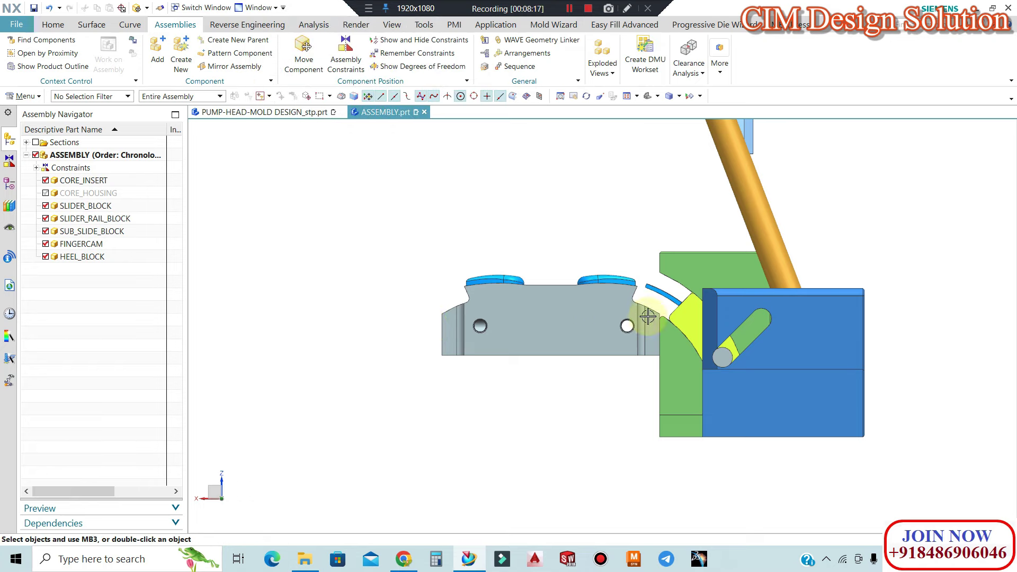
Try making CORE_INSERT translucent via Edit Object Display, then discard the change
{"action": "key", "text": "ctrl+j"}
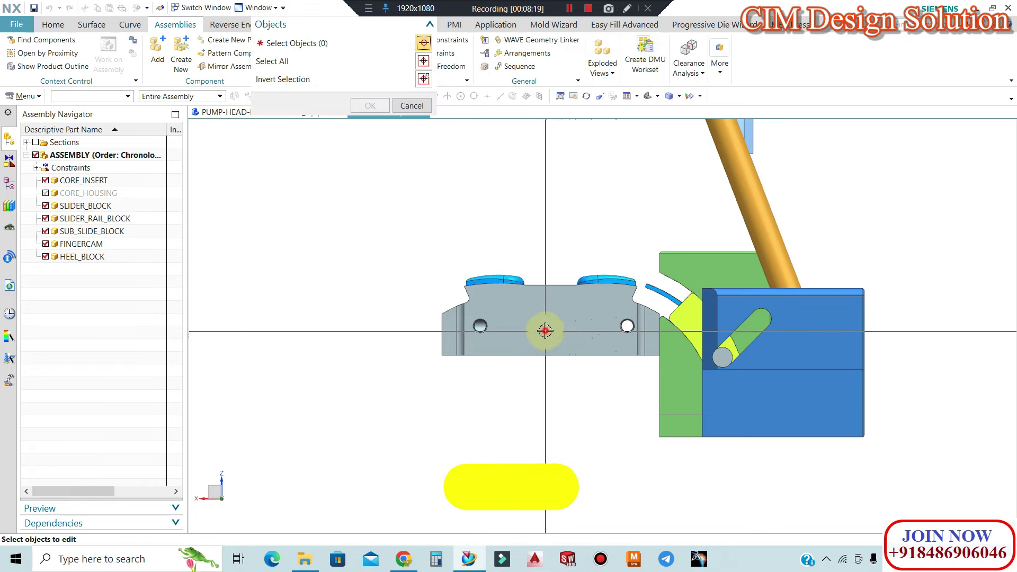
{"action": "left_click", "coordinate": [575, 337]}
{"action": "middle_click", "coordinate": [359, 205]}
{"action": "left_click", "coordinate": [358, 178]}
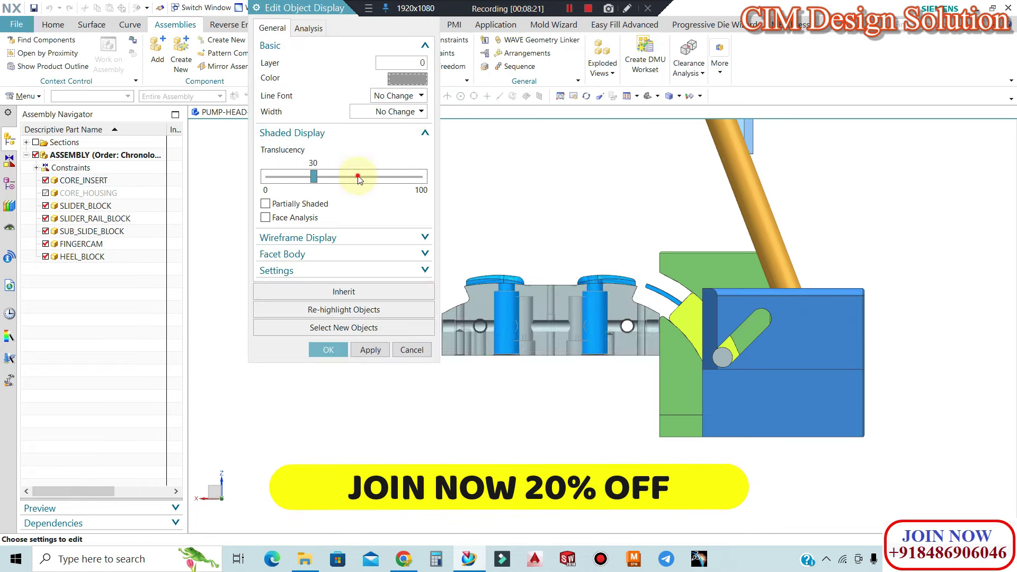
{"action": "scroll", "coordinate": [540, 299], "scroll_direction": "up", "scroll_amount": 2}
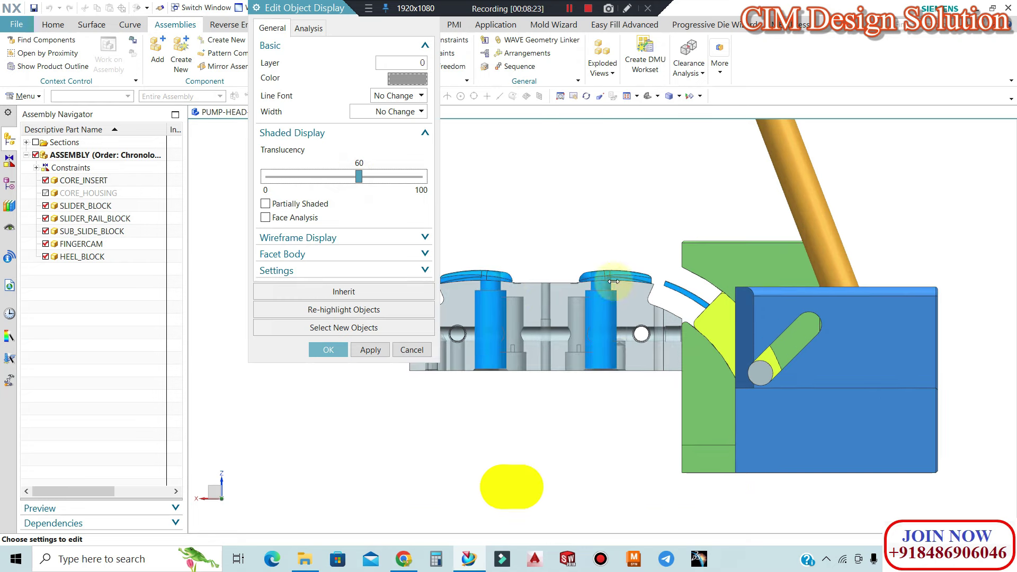
{"action": "left_click", "coordinate": [411, 350]}
{"action": "scroll", "coordinate": [522, 270], "scroll_direction": "down", "scroll_amount": 2}
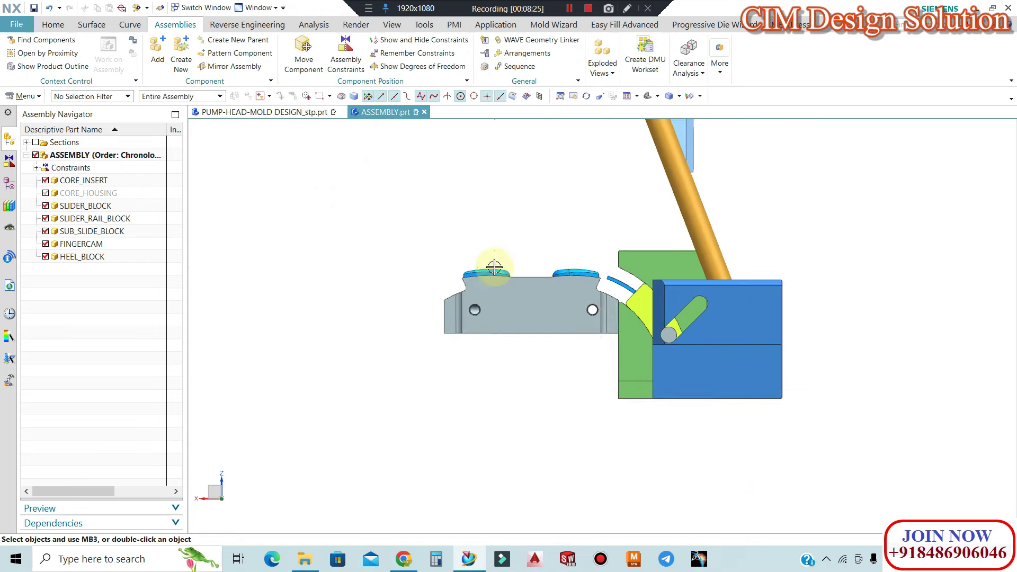
Show CORE_HOUSING again and orbit the model to an isometric view
{"action": "key", "text": "ctrl+shift+u"}
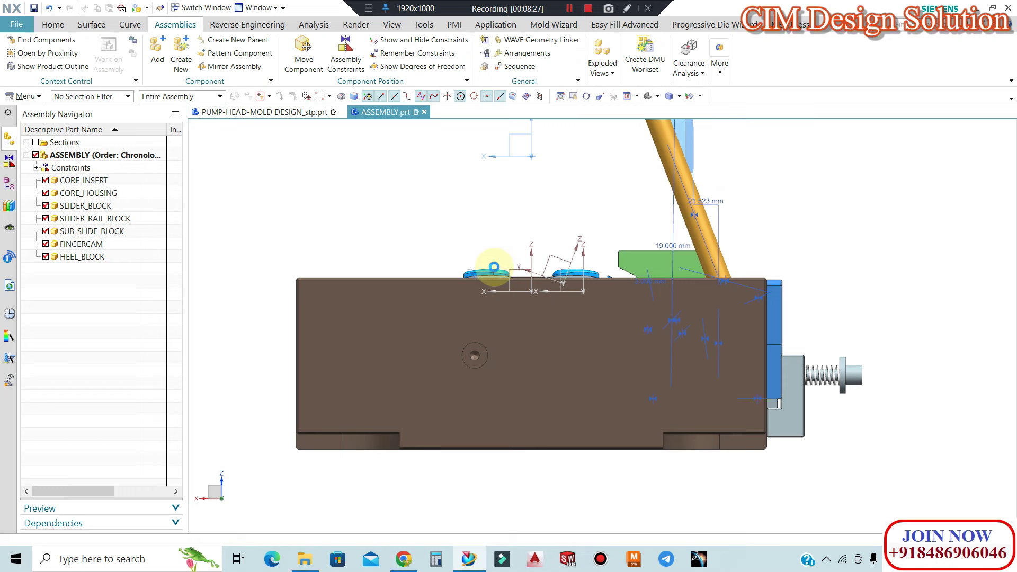
{"action": "key", "text": "ctrl+z"}
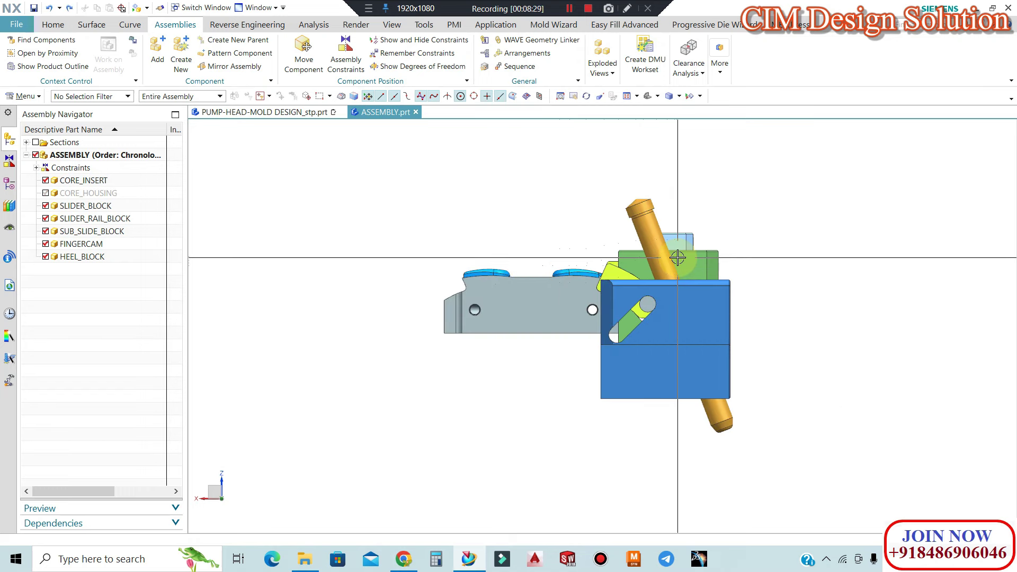
{"action": "key", "text": "ctrl+shift+u"}
{"action": "mouse_move", "coordinate": [676, 257]}
{"action": "middle_mouse_down"}
{"action": "mouse_move", "coordinate": [632, 298]}
{"action": "mouse_move", "coordinate": [614, 270]}
{"action": "middle_mouse_up"}
{"action": "scroll", "coordinate": [632, 298], "scroll_direction": "down", "scroll_amount": 2}
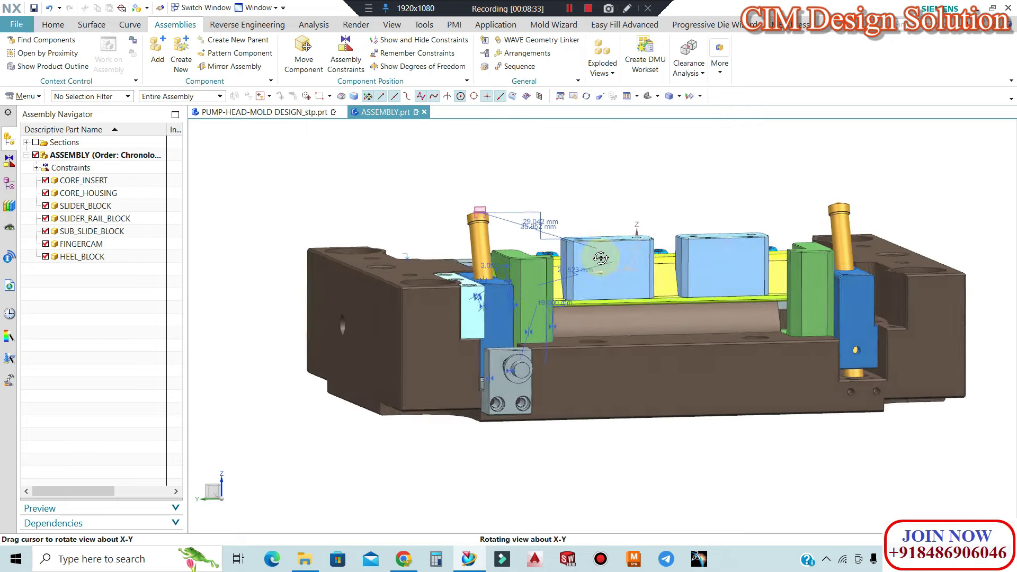
{"action": "scroll", "coordinate": [613, 270], "scroll_direction": "down", "scroll_amount": 2}
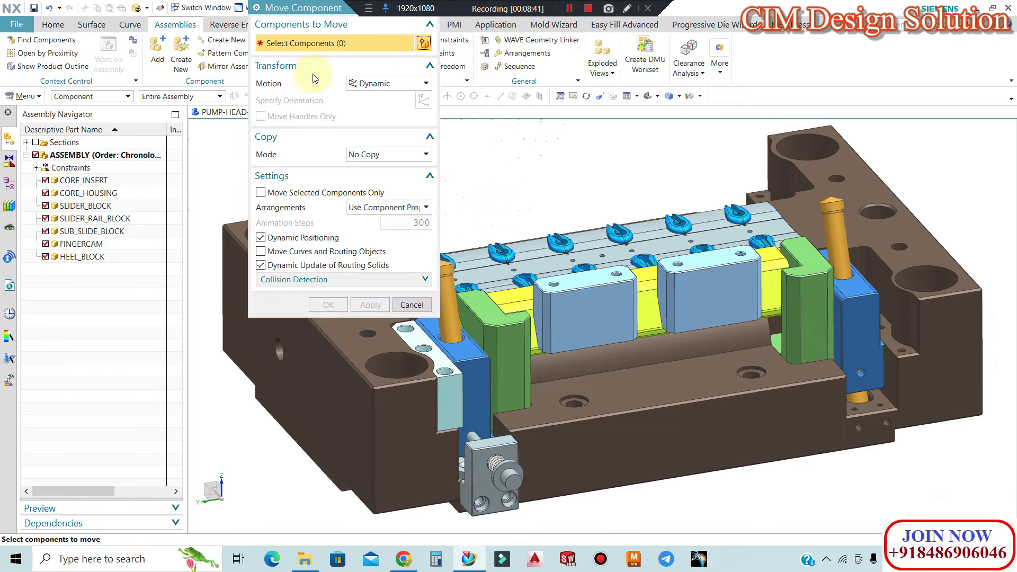
Preview lifting the FINGERCAM part 115 along the ZC axis
{"action": "scroll", "coordinate": [845, 258], "scroll_direction": "down", "scroll_amount": 2}
{"action": "left_click", "coordinate": [516, 240]}
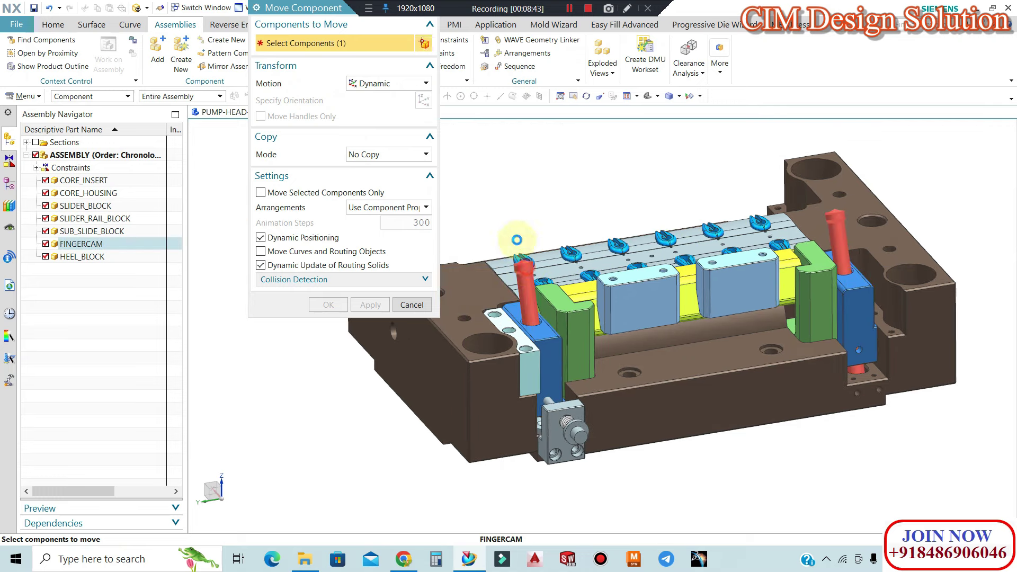
{"action": "middle_click", "coordinate": [516, 239]}
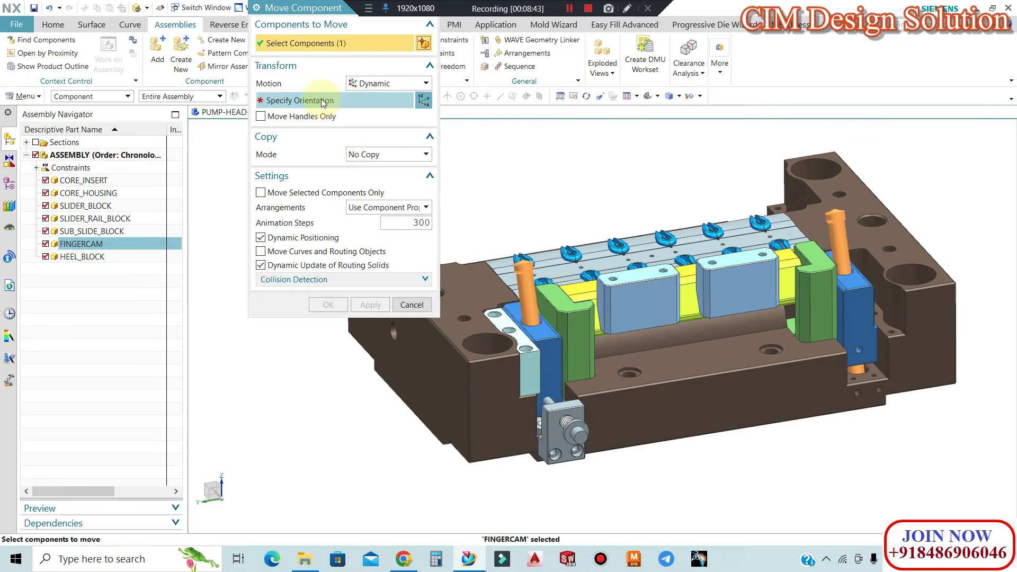
{"action": "left_click", "coordinate": [691, 272]}
{"action": "left_click", "coordinate": [587, 149]}
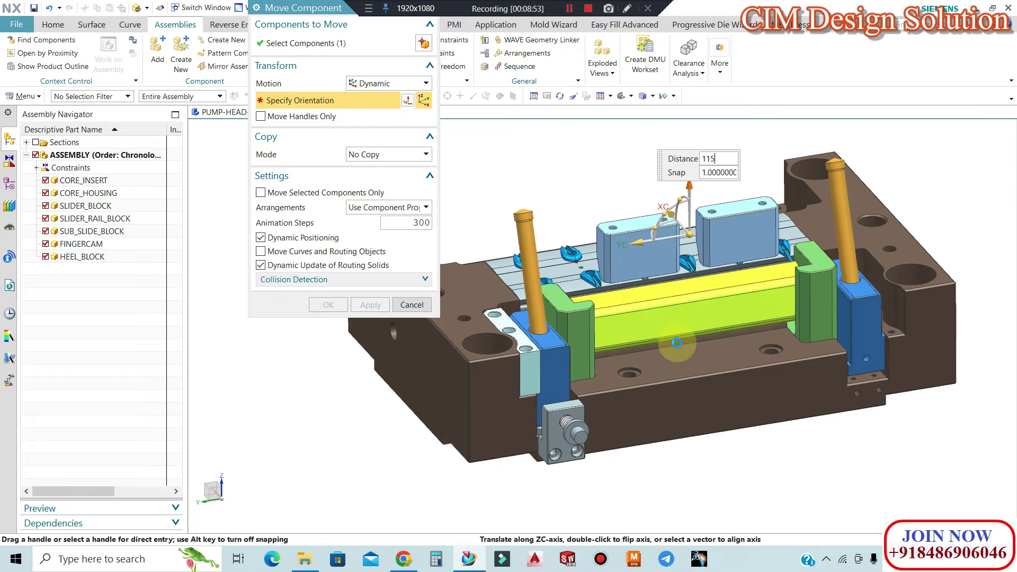
{"action": "key", "text": "Return"}
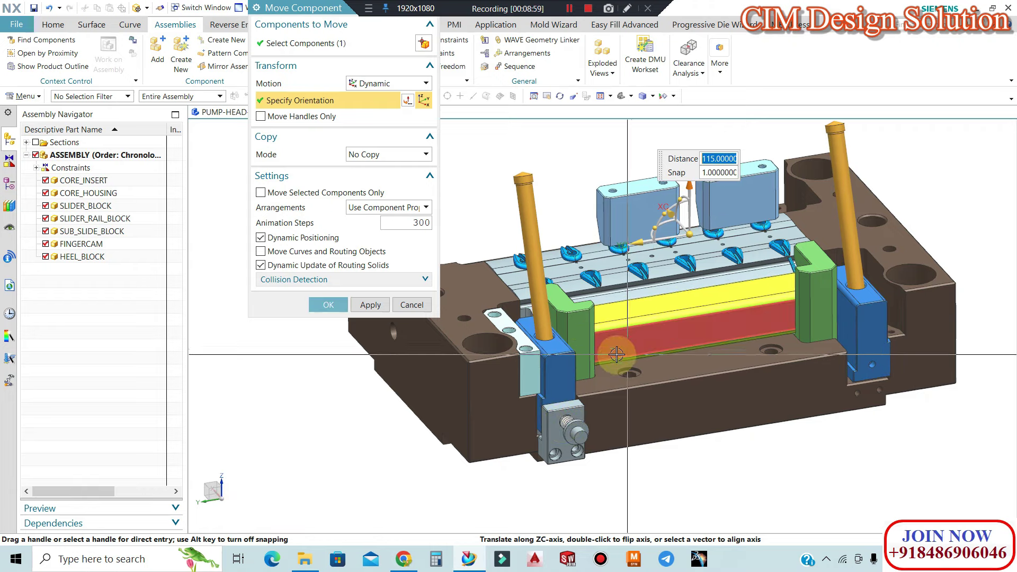
Orbit to a top-down view, then cancel and discard the unapplied 115 move
{"action": "middle_click_drag", "start_coordinate": [644, 373], "coordinate": [673, 365]}
{"action": "scroll", "coordinate": [673, 365], "scroll_direction": "up", "scroll_amount": 2}
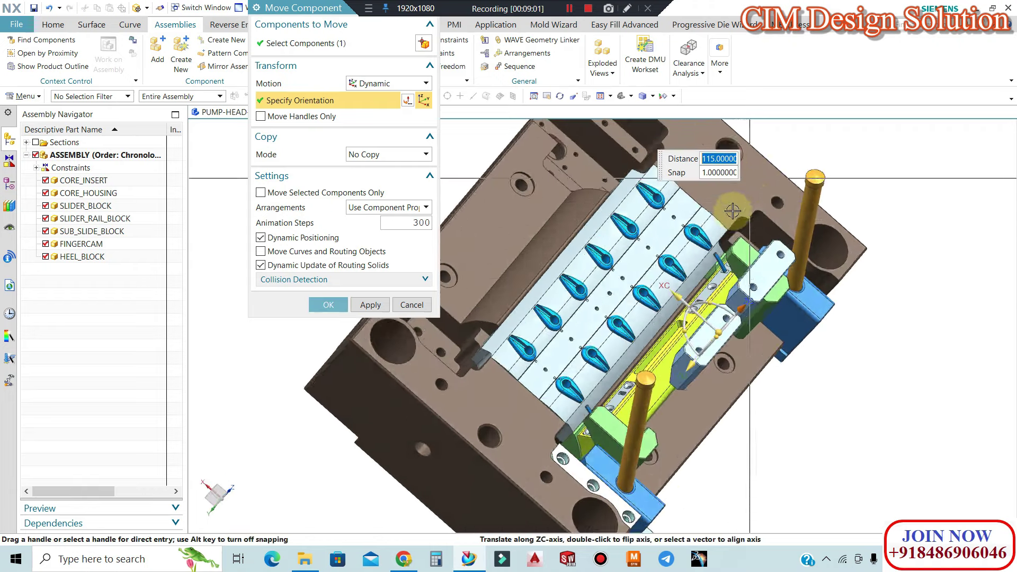
{"action": "scroll", "coordinate": [673, 365], "scroll_direction": "up", "scroll_amount": 4}
{"action": "scroll", "coordinate": [658, 420], "scroll_direction": "down", "scroll_amount": 5}
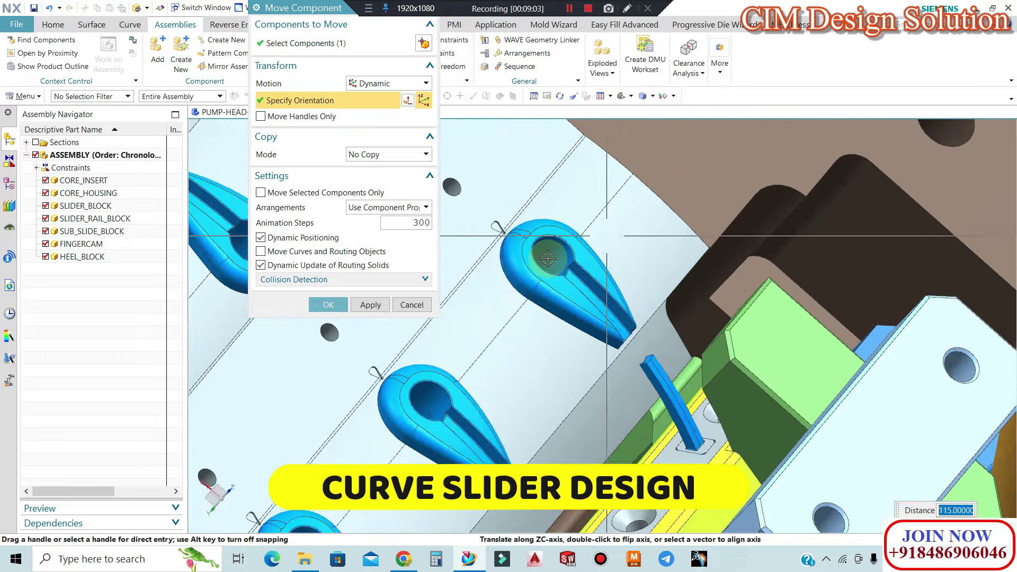
{"action": "left_click", "coordinate": [423, 310]}
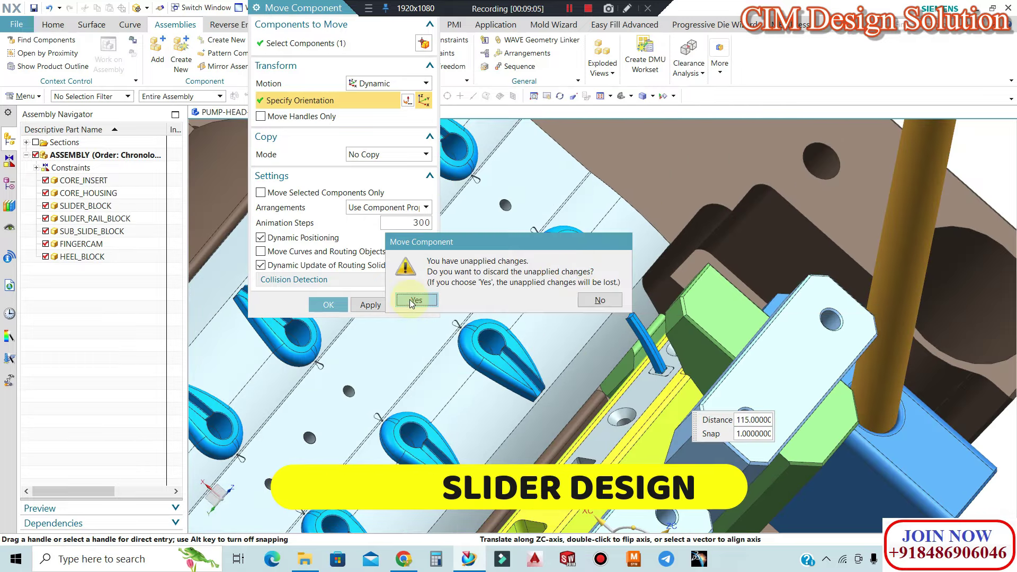
{"action": "left_click", "coordinate": [409, 299]}
{"action": "scroll", "coordinate": [647, 206], "scroll_direction": "down", "scroll_amount": 1}
{"action": "scroll", "coordinate": [646, 206], "scroll_direction": "down", "scroll_amount": 2}
Hide SLIDER_BLOCK and every other part except CORE_HOUSING
{"action": "scroll", "coordinate": [635, 299], "scroll_direction": "down", "scroll_amount": 2}
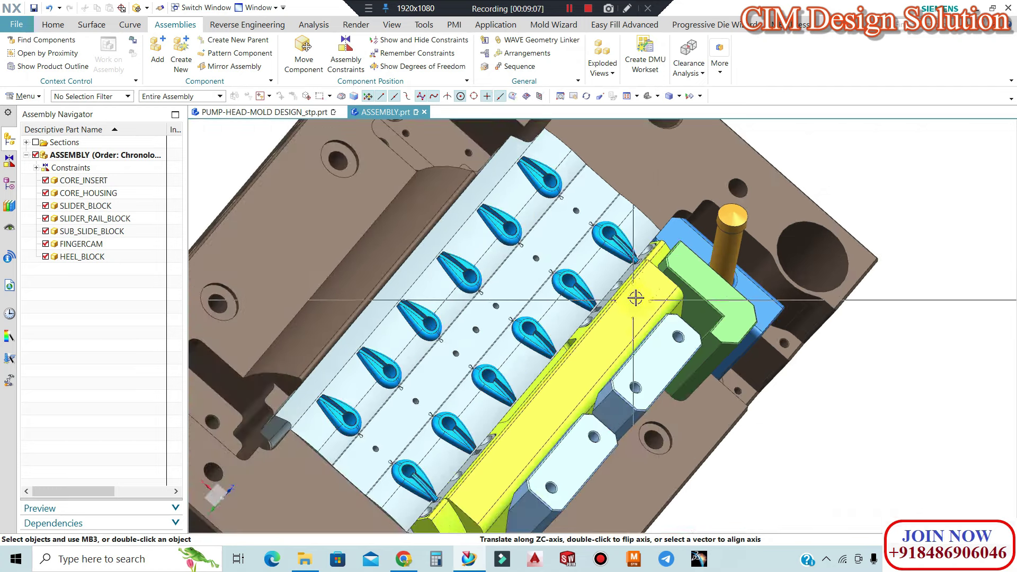
{"action": "left_click", "coordinate": [635, 298]}
{"action": "key", "text": "ctrl+b"}
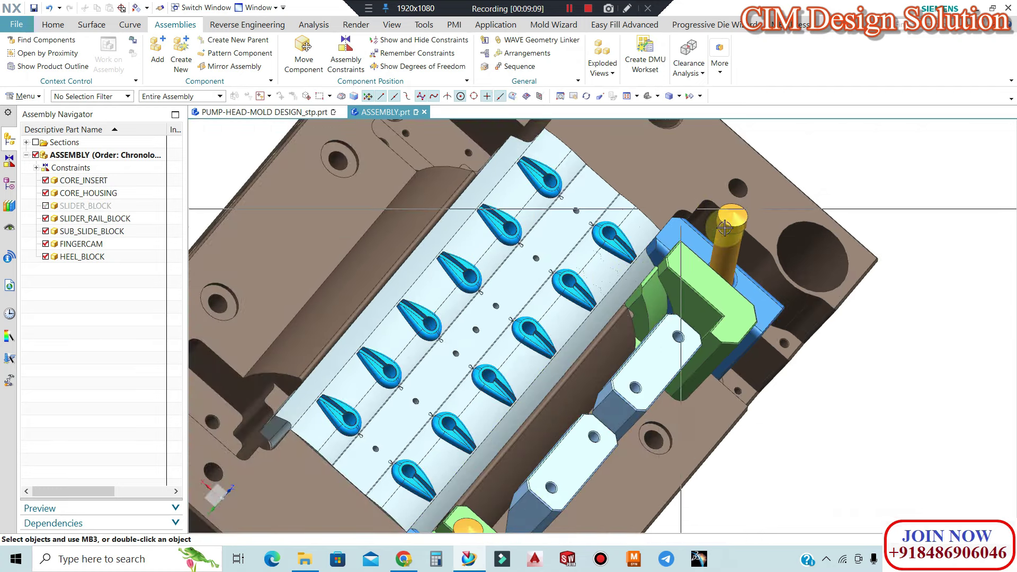
{"action": "key", "text": "ctrl+b"}
{"action": "left_click", "coordinate": [762, 249]}
{"action": "scroll", "coordinate": [636, 296], "scroll_direction": "down", "scroll_amount": 2}
{"action": "scroll", "coordinate": [582, 296], "scroll_direction": "down", "scroll_amount": 1}
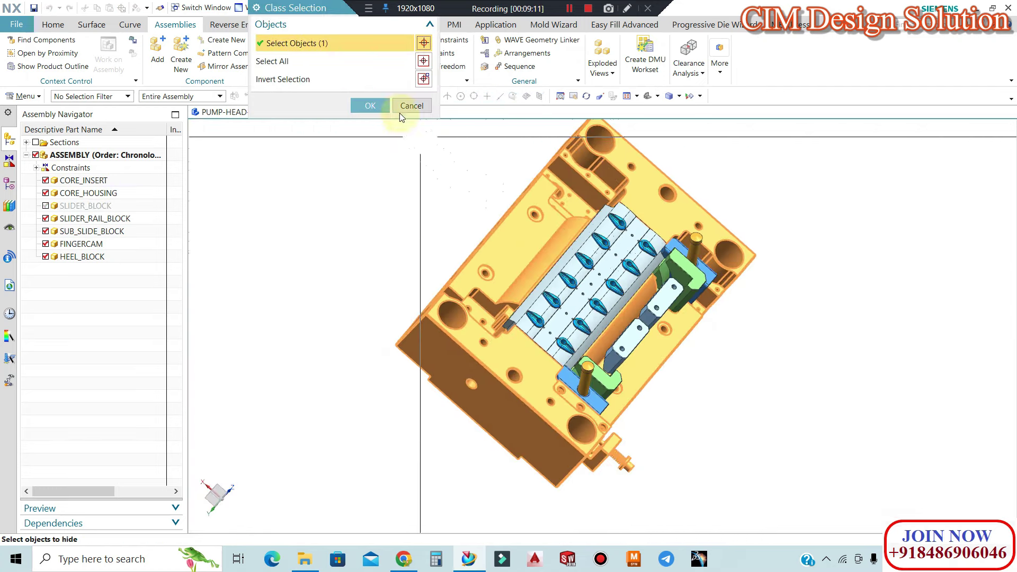
{"action": "left_click", "coordinate": [423, 79]}
{"action": "left_click", "coordinate": [371, 105]}
Orbit and zoom around the isolated core housing, selecting it for inspection
{"action": "mouse_move", "coordinate": [642, 265]}
{"action": "middle_mouse_down"}
{"action": "mouse_move", "coordinate": [610, 260]}
{"action": "mouse_move", "coordinate": [609, 324]}
{"action": "middle_mouse_up"}
{"action": "scroll", "coordinate": [609, 325], "scroll_direction": "up", "scroll_amount": 2}
{"action": "scroll", "coordinate": [622, 308], "scroll_direction": "up", "scroll_amount": 2}
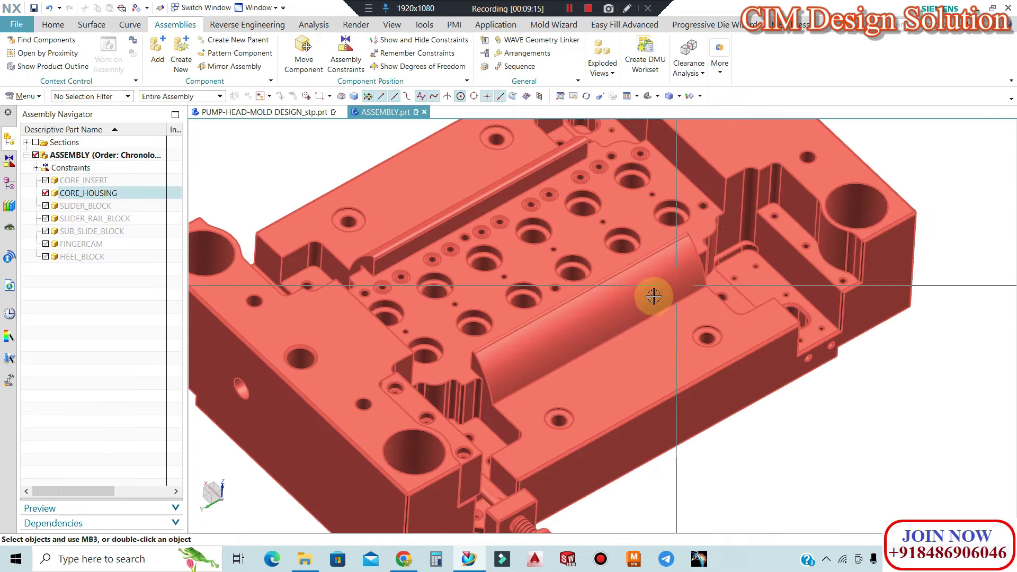
{"action": "scroll", "coordinate": [636, 318], "scroll_direction": "down", "scroll_amount": 2}
{"action": "scroll", "coordinate": [622, 318], "scroll_direction": "up", "scroll_amount": 2}
{"action": "scroll", "coordinate": [604, 331], "scroll_direction": "down", "scroll_amount": 2}
{"action": "scroll", "coordinate": [551, 313], "scroll_direction": "up", "scroll_amount": 3}
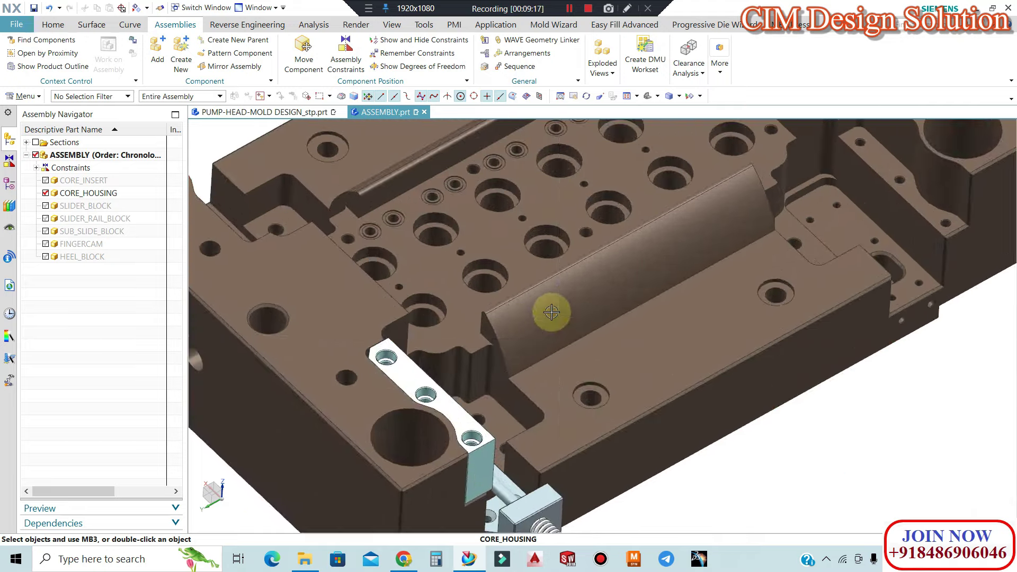
{"action": "scroll", "coordinate": [551, 313], "scroll_direction": "down", "scroll_amount": 2}
{"action": "scroll", "coordinate": [696, 233], "scroll_direction": "down", "scroll_amount": 2}
{"action": "scroll", "coordinate": [668, 234], "scroll_direction": "up", "scroll_amount": 3}
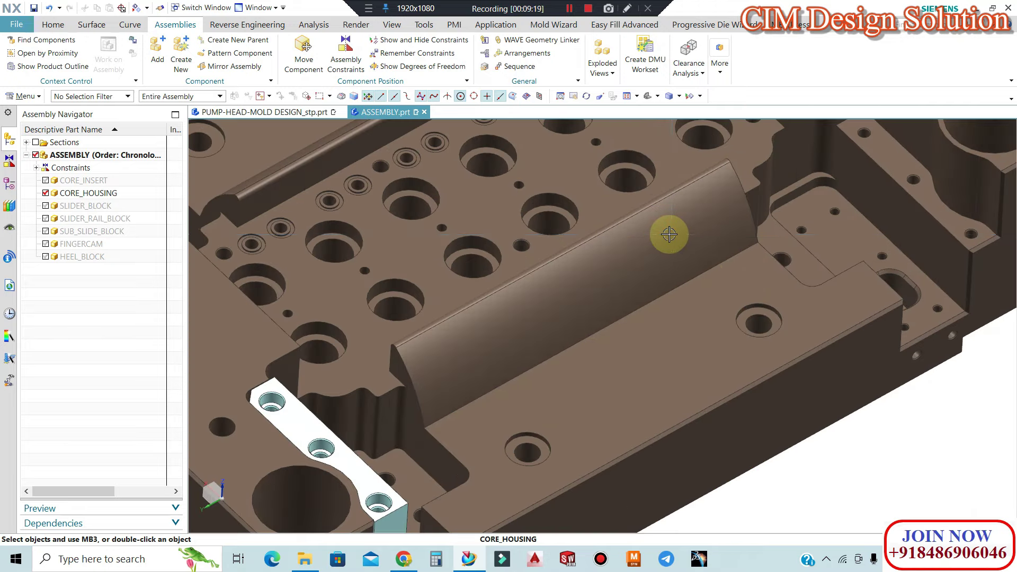
{"action": "left_click", "coordinate": [669, 234]}
{"action": "scroll", "coordinate": [669, 251], "scroll_direction": "down", "scroll_amount": 1}
{"action": "scroll", "coordinate": [630, 254], "scroll_direction": "down", "scroll_amount": 2}
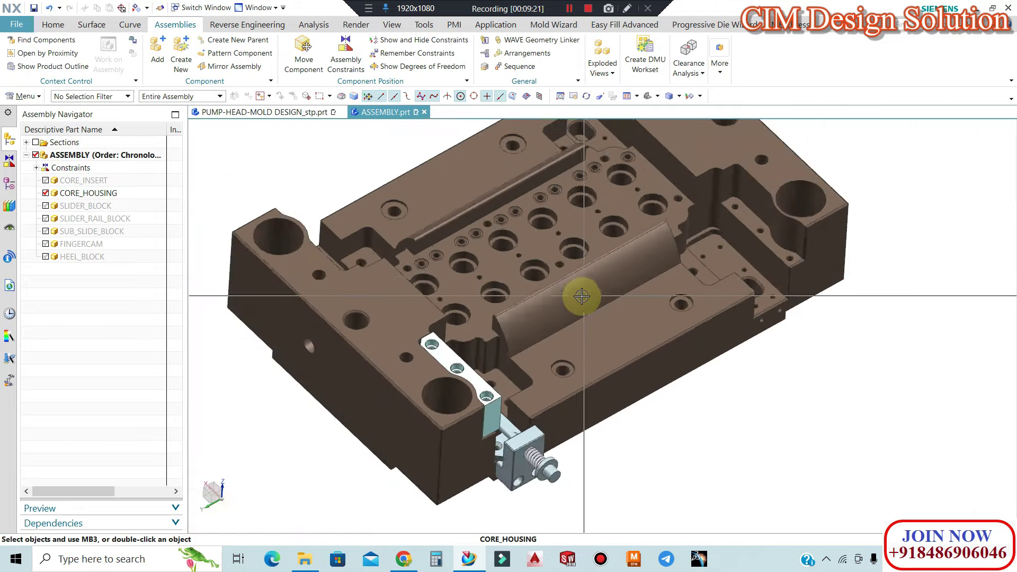
{"action": "scroll", "coordinate": [583, 292], "scroll_direction": "down", "scroll_amount": 2}
Rotate and reselect the core housing, then switch to PUMP-HEAD-MOLD DESIGN_stp.prt
{"action": "middle_click_drag", "start_coordinate": [572, 279], "coordinate": [573, 294]}
{"action": "scroll", "coordinate": [582, 285], "scroll_direction": "up", "scroll_amount": 3}
{"action": "left_click", "coordinate": [598, 273]}
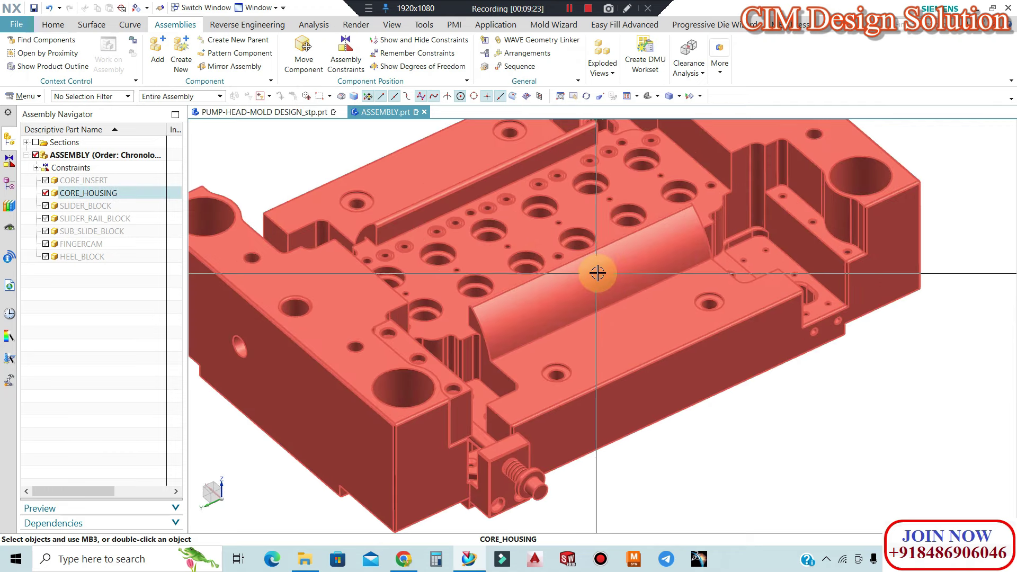
{"action": "mouse_move", "coordinate": [687, 272]}
{"action": "middle_mouse_down"}
{"action": "mouse_move", "coordinate": [674, 289]}
{"action": "mouse_move", "coordinate": [653, 210]}
{"action": "middle_mouse_up"}
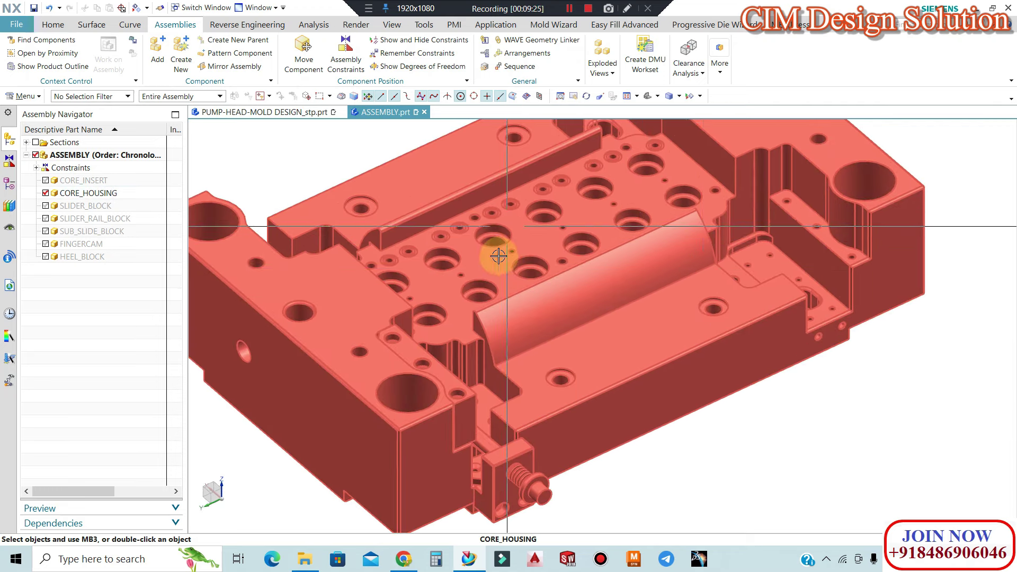
{"action": "middle_click_drag", "start_coordinate": [662, 291], "coordinate": [716, 228]}
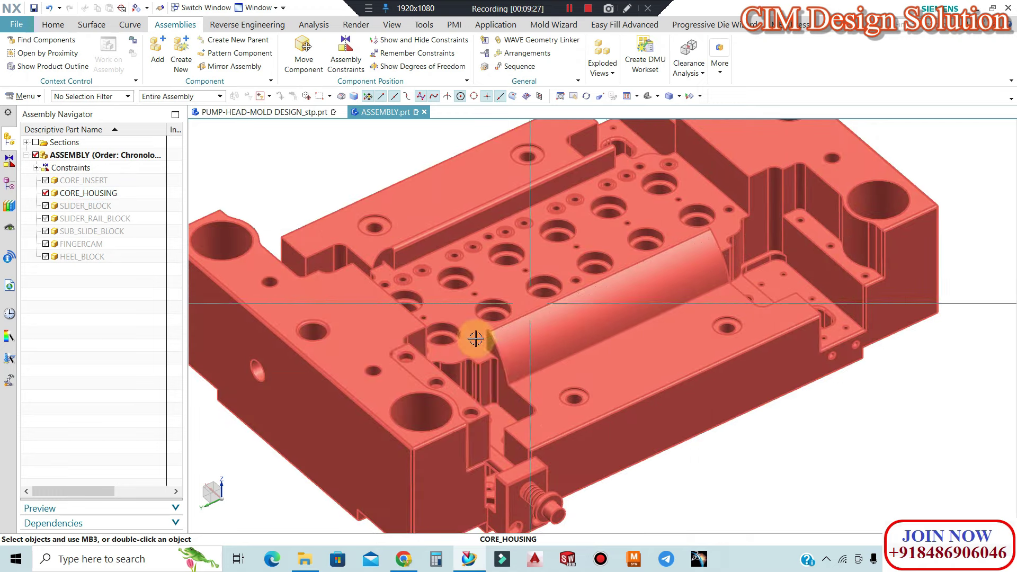
{"action": "scroll", "coordinate": [578, 300], "scroll_direction": "up", "scroll_amount": 2}
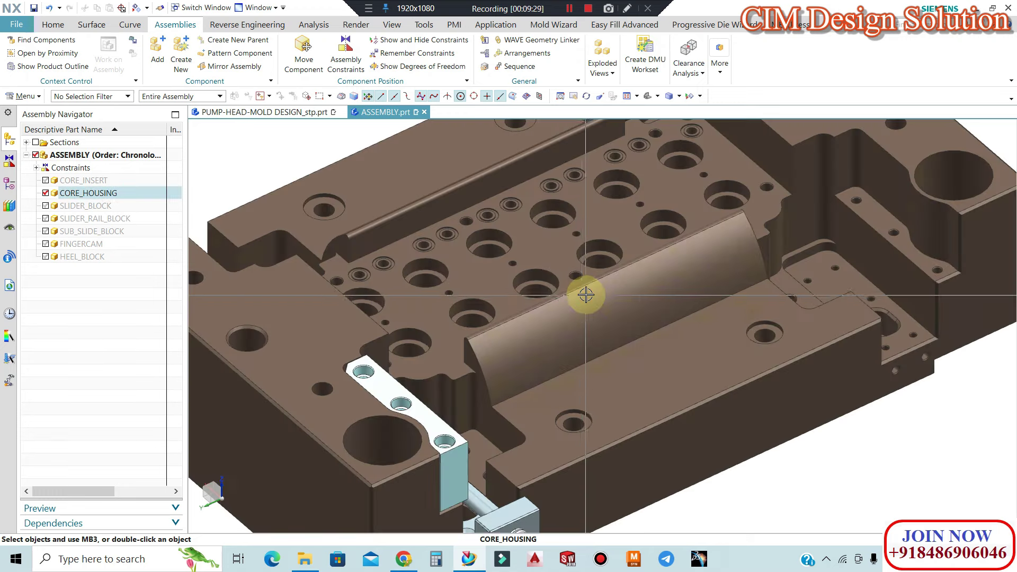
{"action": "scroll", "coordinate": [551, 292], "scroll_direction": "down", "scroll_amount": 2}
{"action": "scroll", "coordinate": [484, 345], "scroll_direction": "up", "scroll_amount": 1}
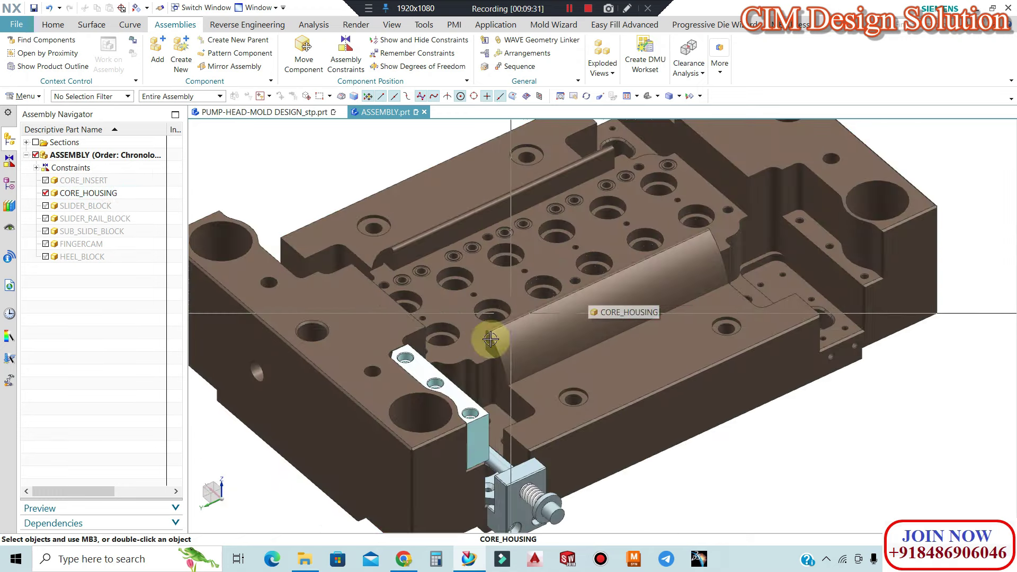
{"action": "left_click", "coordinate": [716, 282]}
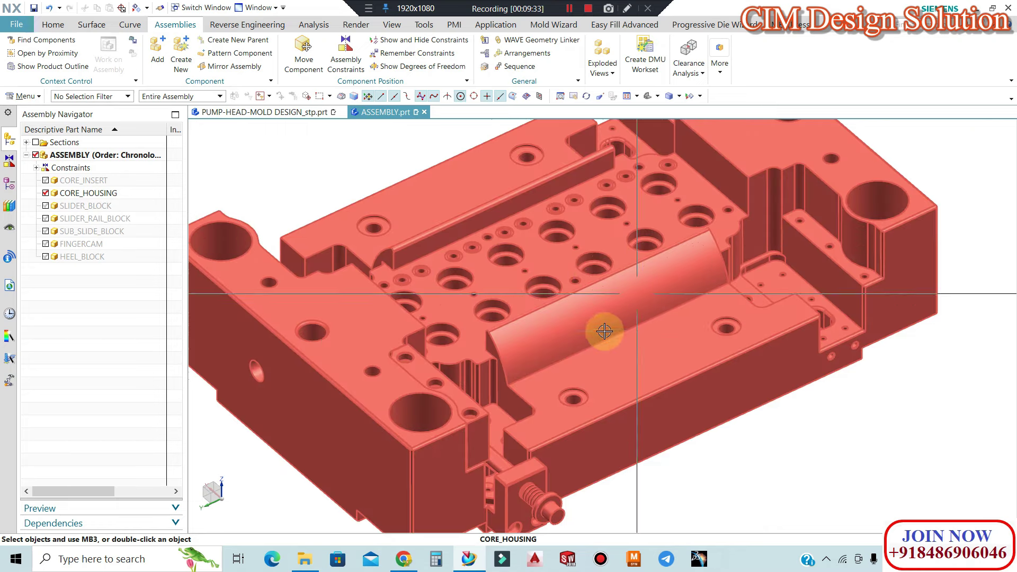
{"action": "left_click", "coordinate": [249, 112]}
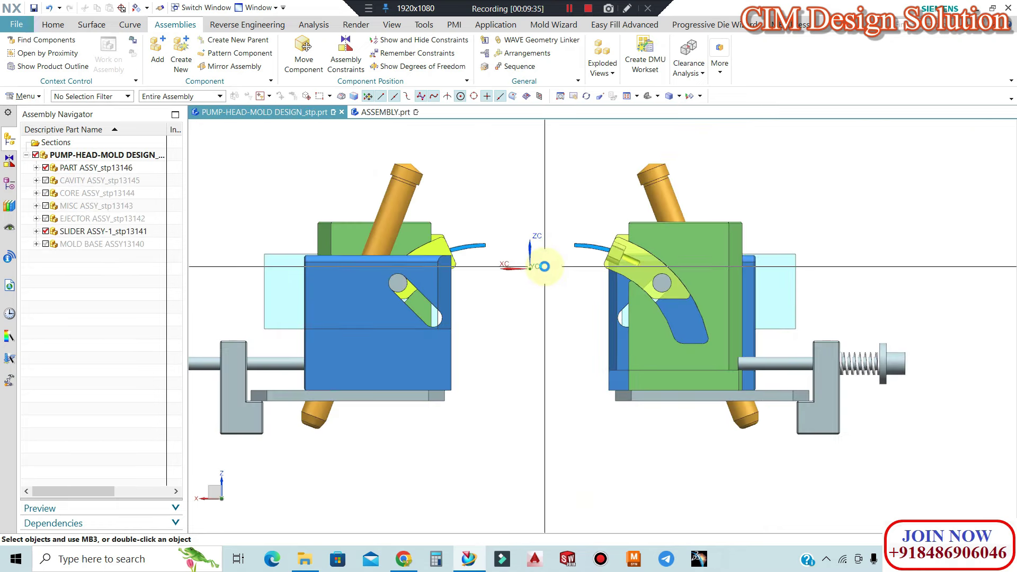
Unhide all mold components, orbit to isometric, and select the cavity and top plates
{"action": "scroll", "coordinate": [543, 266], "scroll_direction": "down", "scroll_amount": 3}
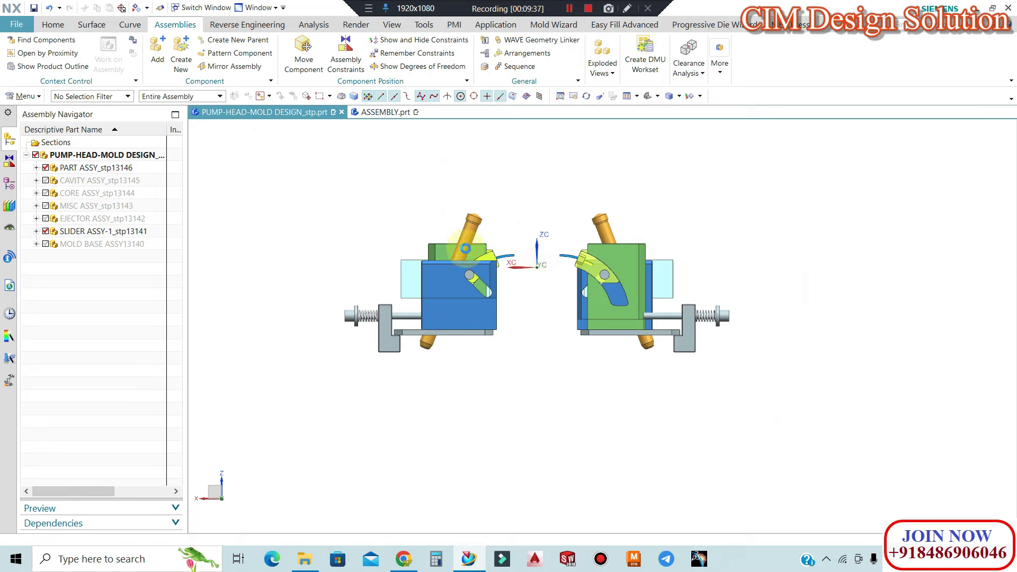
{"action": "key", "text": "ctrl+shift+u"}
{"action": "mouse_move", "coordinate": [501, 238]}
{"action": "middle_mouse_down"}
{"action": "mouse_move", "coordinate": [577, 266]}
{"action": "mouse_move", "coordinate": [582, 288]}
{"action": "mouse_move", "coordinate": [580, 277]}
{"action": "middle_mouse_up"}
{"action": "scroll", "coordinate": [581, 288], "scroll_direction": "up", "scroll_amount": 2}
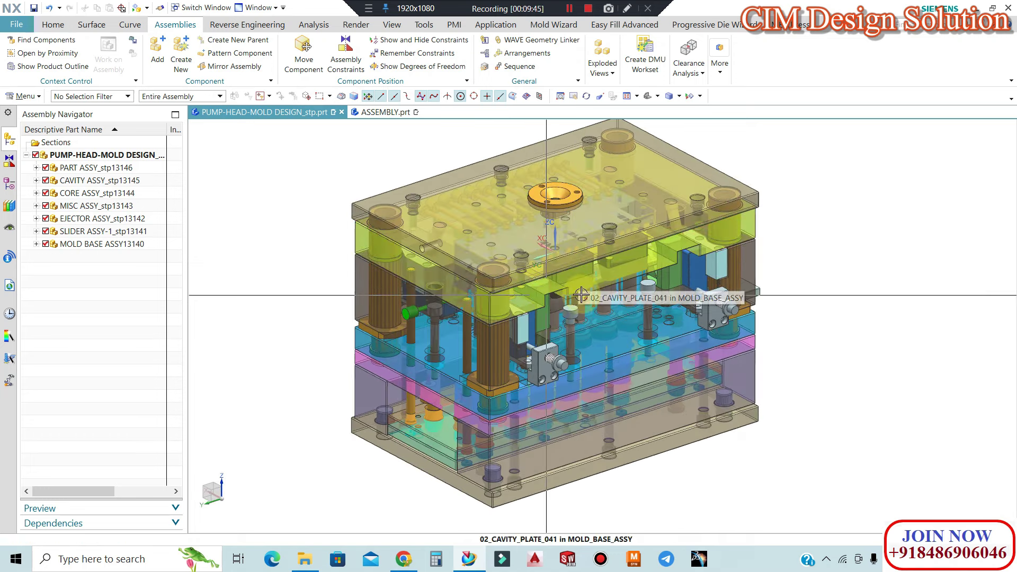
{"action": "scroll", "coordinate": [627, 265], "scroll_direction": "up", "scroll_amount": 1}
{"action": "left_click", "coordinate": [628, 263]}
{"action": "scroll", "coordinate": [581, 281], "scroll_direction": "down", "scroll_amount": 1}
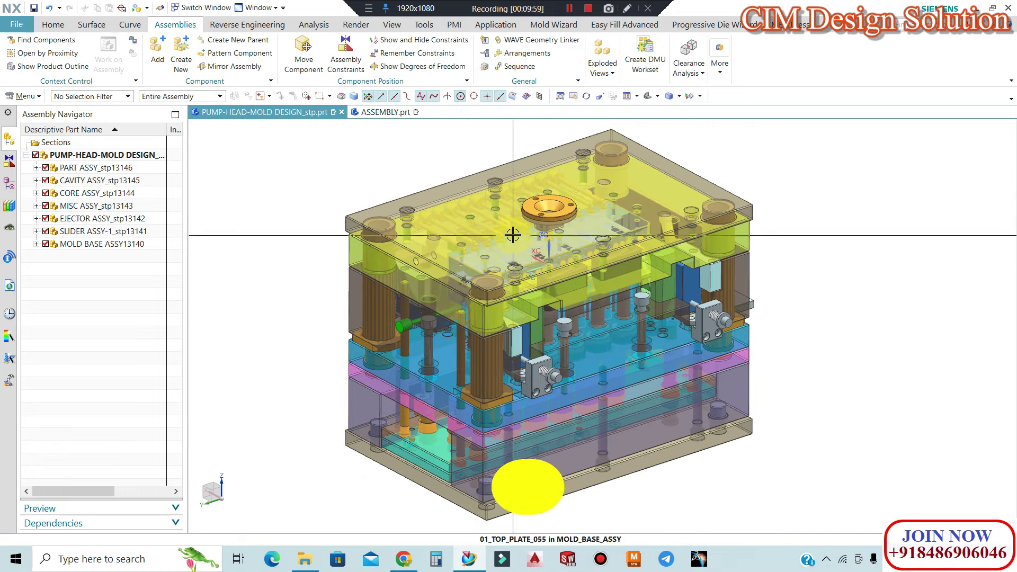
{"action": "left_click", "coordinate": [755, 157]}
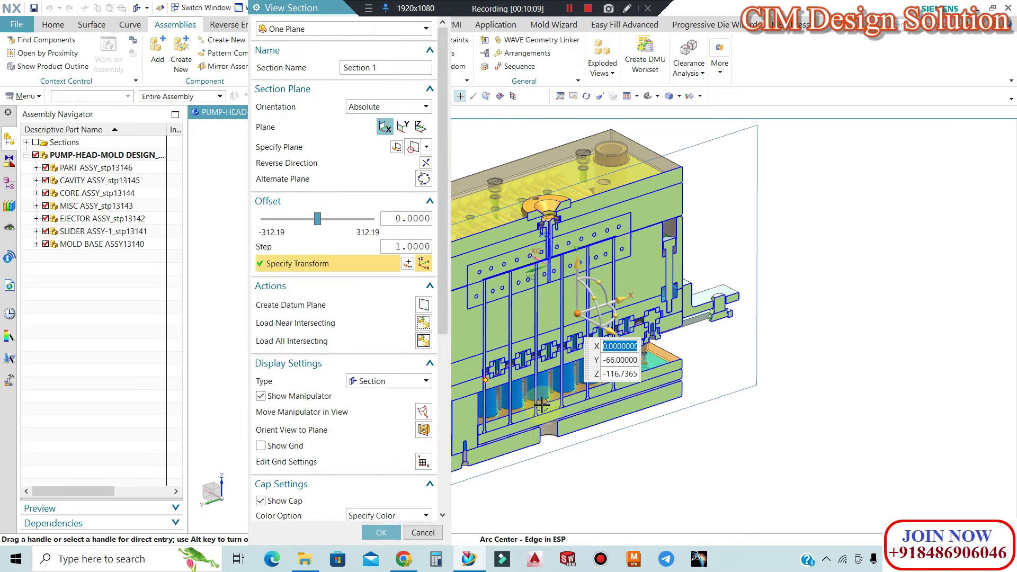
Bring Section 1 at offset 30.0025 into the front view, cutting lengthwise through the mold
{"action": "scroll", "coordinate": [541, 405], "scroll_direction": "up", "scroll_amount": 2}
{"action": "scroll", "coordinate": [519, 346], "scroll_direction": "up", "scroll_amount": 2}
{"action": "scroll", "coordinate": [526, 344], "scroll_direction": "up", "scroll_amount": 2}
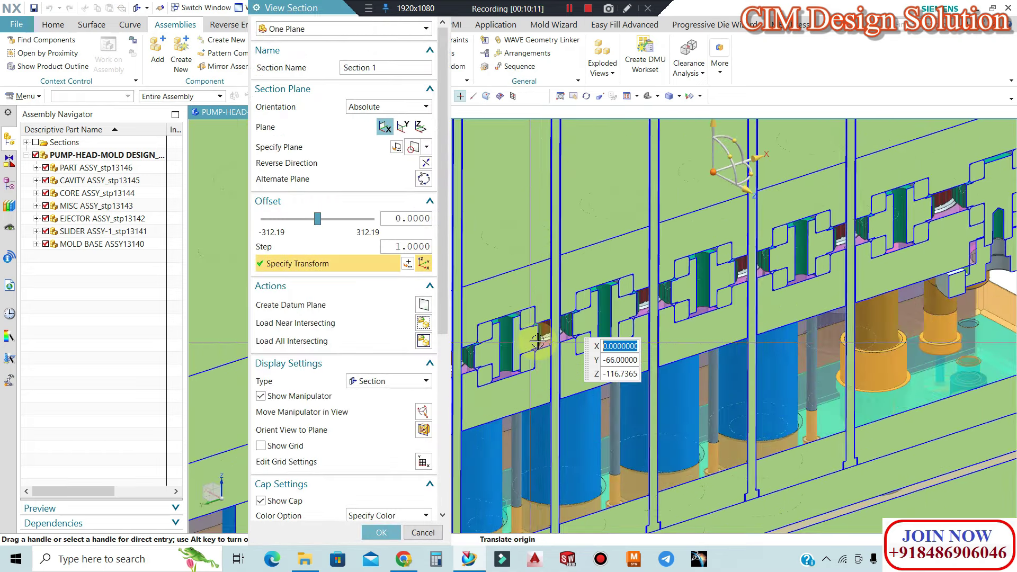
{"action": "scroll", "coordinate": [535, 341], "scroll_direction": "up", "scroll_amount": 2}
{"action": "scroll", "coordinate": [545, 339], "scroll_direction": "up", "scroll_amount": 2}
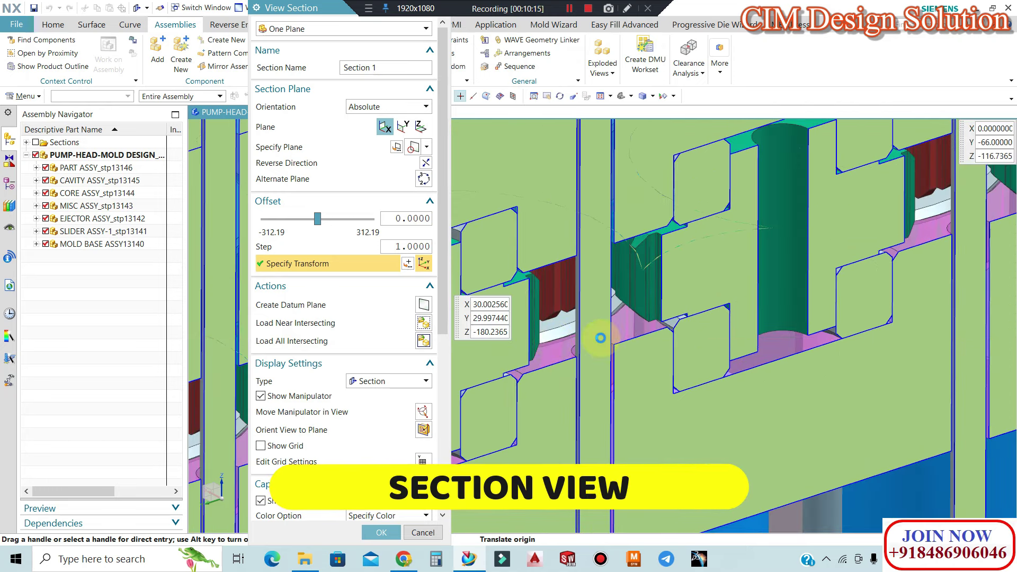
{"action": "scroll", "coordinate": [615, 333], "scroll_direction": "down", "scroll_amount": 2}
{"action": "scroll", "coordinate": [689, 326], "scroll_direction": "down", "scroll_amount": 2}
{"action": "scroll", "coordinate": [704, 326], "scroll_direction": "down", "scroll_amount": 2}
{"action": "scroll", "coordinate": [683, 328], "scroll_direction": "down", "scroll_amount": 2}
{"action": "key", "text": "F8"}
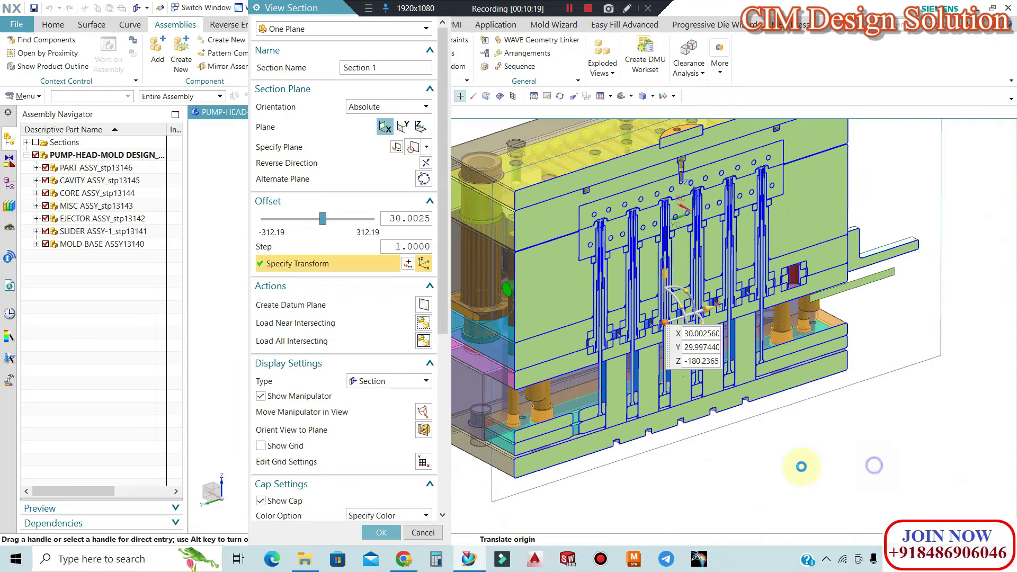
Zoom into the front-view section and pan across the row of pump-head cavities
{"action": "scroll", "coordinate": [782, 470], "scroll_direction": "up", "scroll_amount": 2}
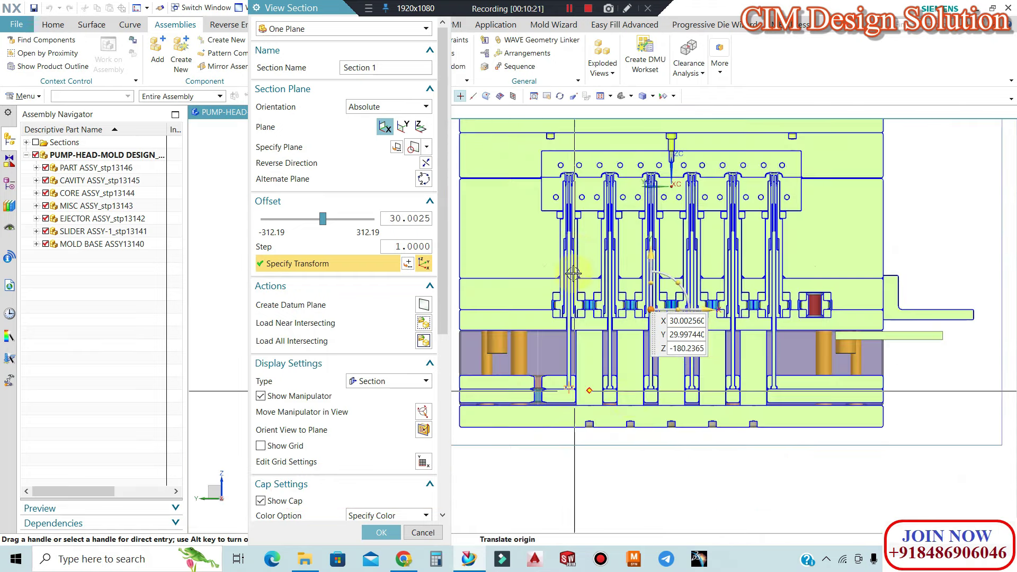
{"action": "scroll", "coordinate": [569, 164], "scroll_direction": "up", "scroll_amount": 1}
{"action": "scroll", "coordinate": [572, 170], "scroll_direction": "up", "scroll_amount": 1}
{"action": "scroll", "coordinate": [573, 172], "scroll_direction": "up", "scroll_amount": 1}
{"action": "scroll", "coordinate": [566, 201], "scroll_direction": "up", "scroll_amount": 1}
{"action": "scroll", "coordinate": [559, 224], "scroll_direction": "up", "scroll_amount": 1}
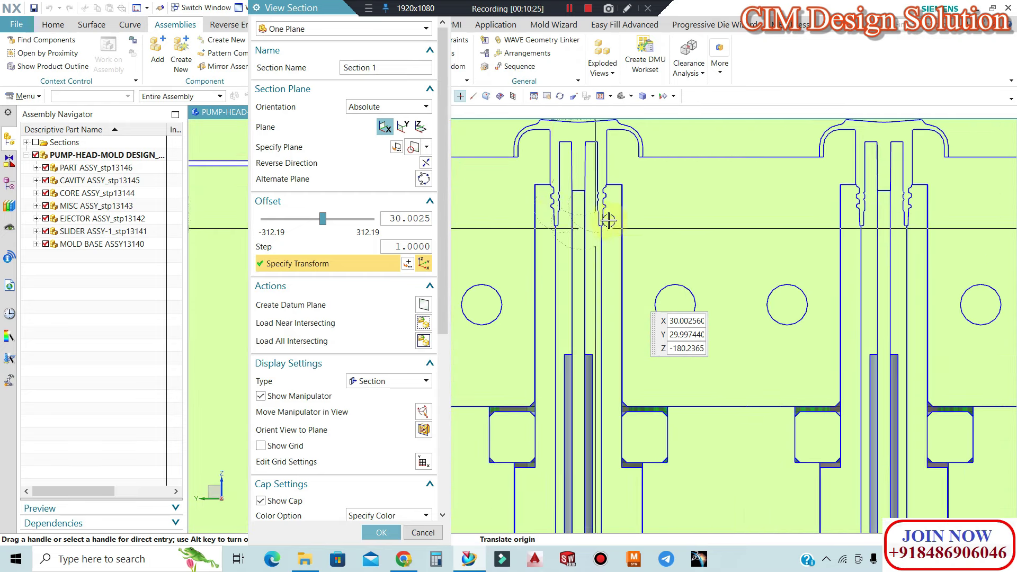
{"action": "scroll", "coordinate": [608, 220], "scroll_direction": "down", "scroll_amount": 2}
{"action": "scroll", "coordinate": [578, 191], "scroll_direction": "down", "scroll_amount": 1}
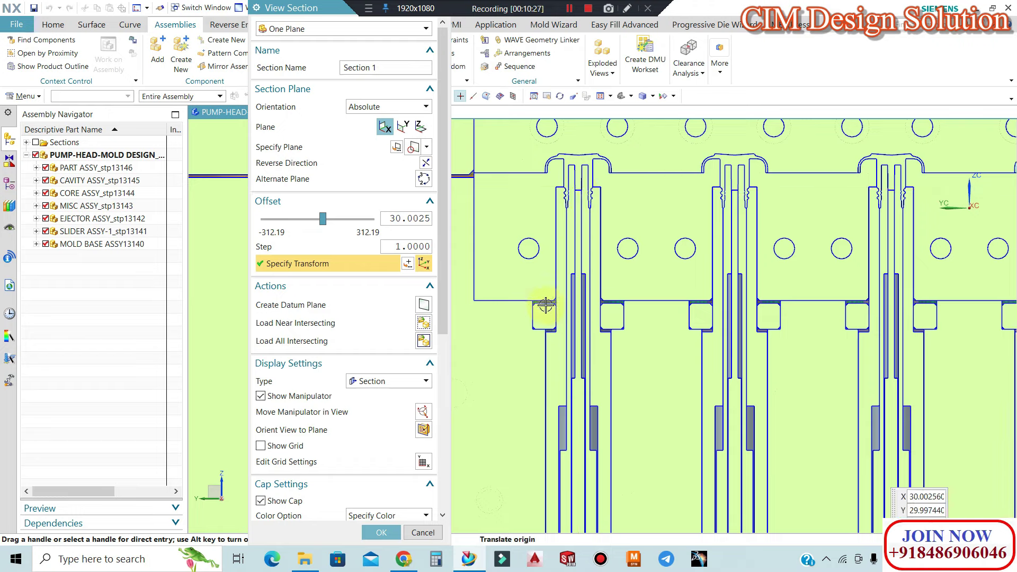
{"action": "scroll", "coordinate": [546, 306], "scroll_direction": "up", "scroll_amount": 1}
{"action": "scroll", "coordinate": [551, 291], "scroll_direction": "down", "scroll_amount": 2}
{"action": "scroll", "coordinate": [550, 289], "scroll_direction": "down", "scroll_amount": 1}
{"action": "scroll", "coordinate": [543, 479], "scroll_direction": "up", "scroll_amount": 2}
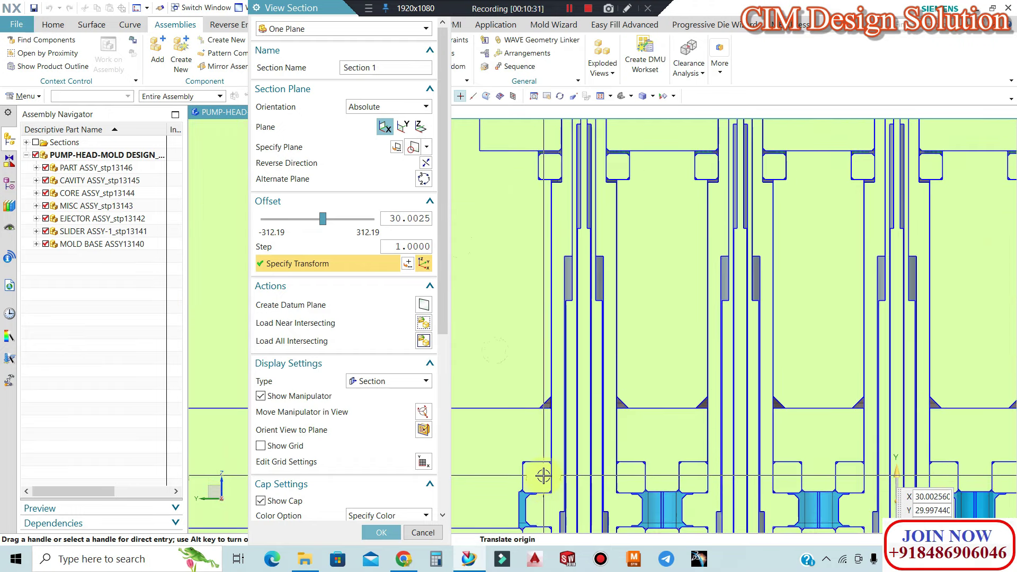
{"action": "scroll", "coordinate": [543, 476], "scroll_direction": "down", "scroll_amount": 1}
{"action": "scroll", "coordinate": [545, 474], "scroll_direction": "up", "scroll_amount": 1}
{"action": "scroll", "coordinate": [547, 472], "scroll_direction": "up", "scroll_amount": 1}
{"action": "middle_click_drag", "start_coordinate": [547, 472], "coordinate": [544, 417], "text": "shift"}
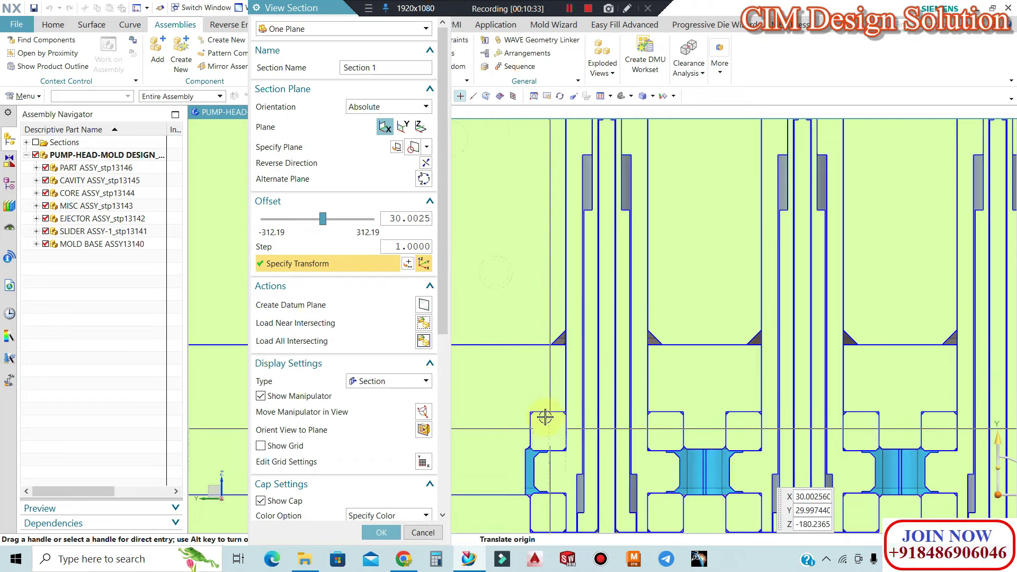
{"action": "left_click_drag", "start_coordinate": [545, 418], "coordinate": [531, 470]}
Zoom in on the cut to inspect the pins and bearing strips
{"action": "scroll", "coordinate": [570, 401], "scroll_direction": "up", "scroll_amount": 2}
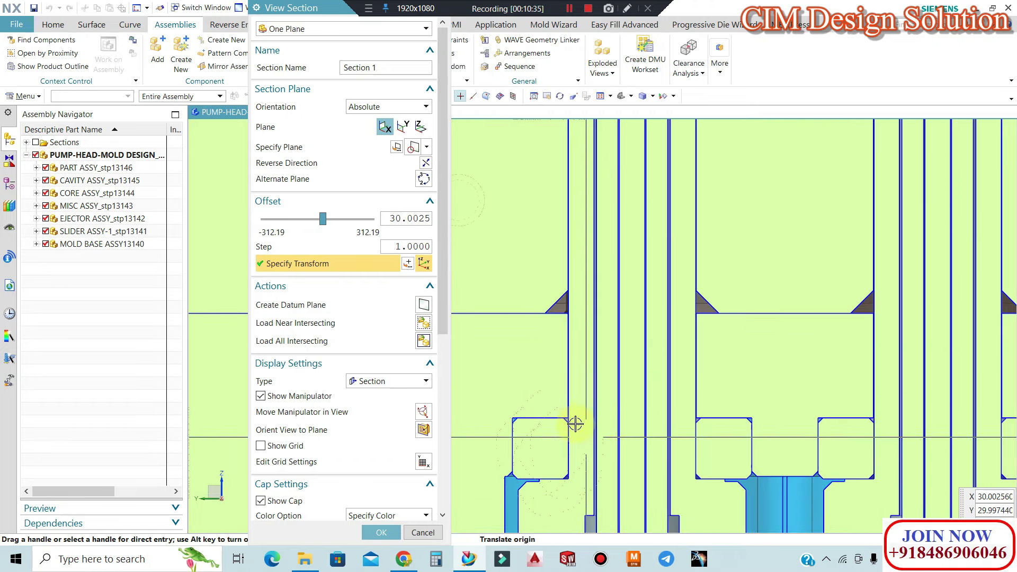
{"action": "scroll", "coordinate": [546, 408], "scroll_direction": "down", "scroll_amount": 1}
{"action": "scroll", "coordinate": [583, 404], "scroll_direction": "up", "scroll_amount": 1}
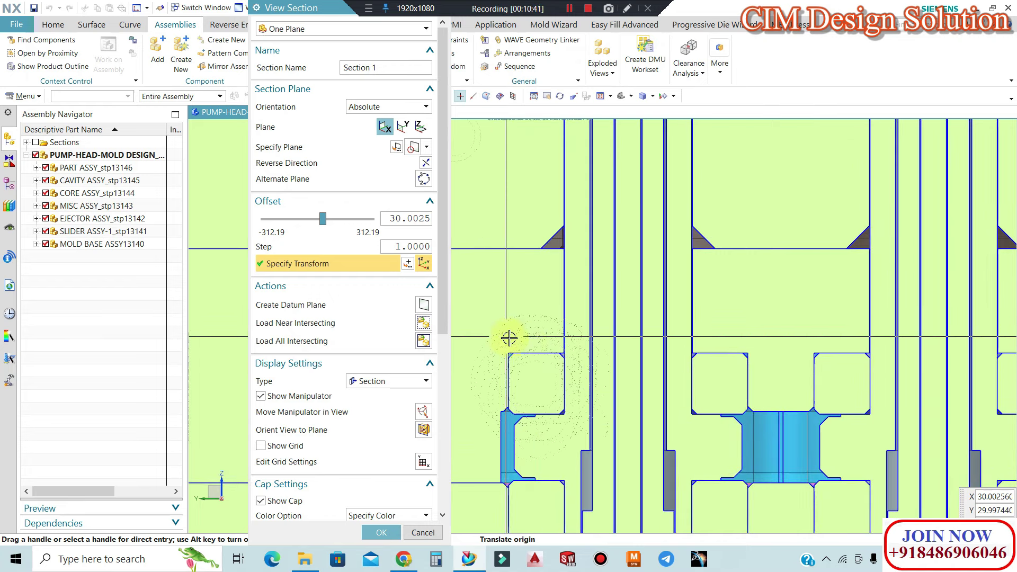
{"action": "scroll", "coordinate": [549, 312], "scroll_direction": "down", "scroll_amount": 1}
{"action": "scroll", "coordinate": [551, 371], "scroll_direction": "up", "scroll_amount": 1}
{"action": "scroll", "coordinate": [551, 434], "scroll_direction": "down", "scroll_amount": 1}
{"action": "scroll", "coordinate": [530, 460], "scroll_direction": "up", "scroll_amount": 1}
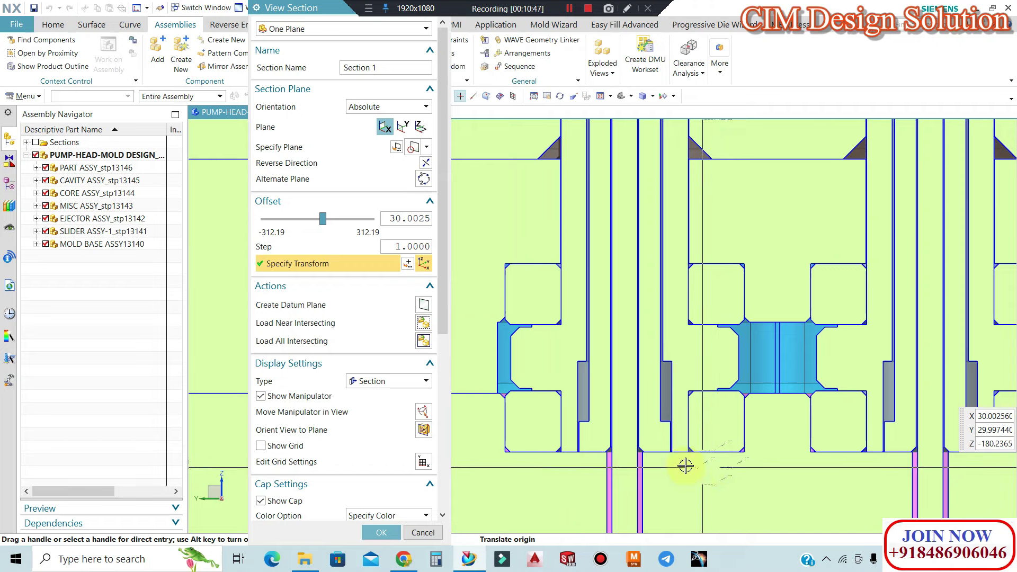
{"action": "scroll", "coordinate": [694, 481], "scroll_direction": "up", "scroll_amount": 1}
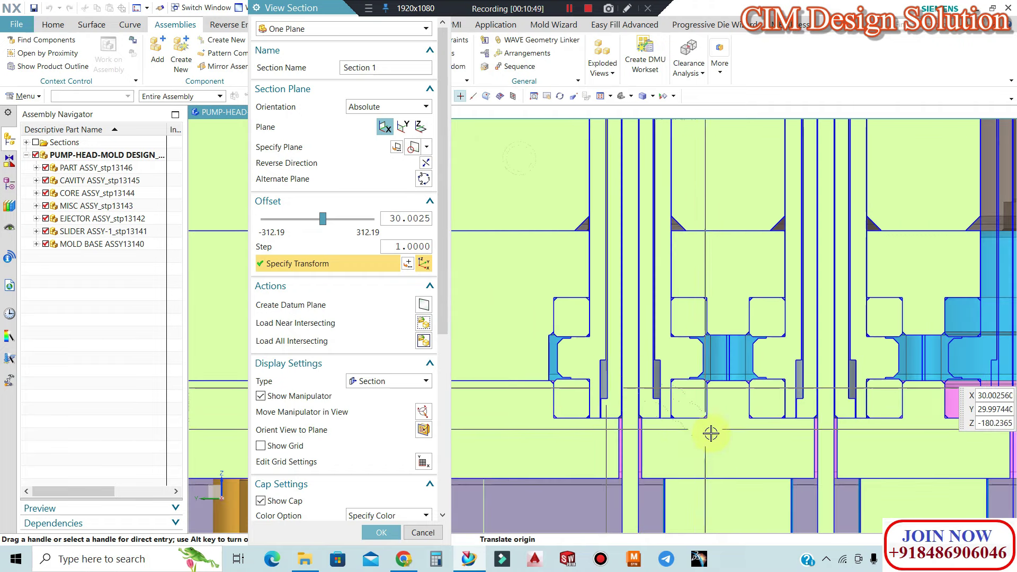
{"action": "middle_click_drag", "start_coordinate": [710, 431], "coordinate": [693, 416], "text": "shift"}
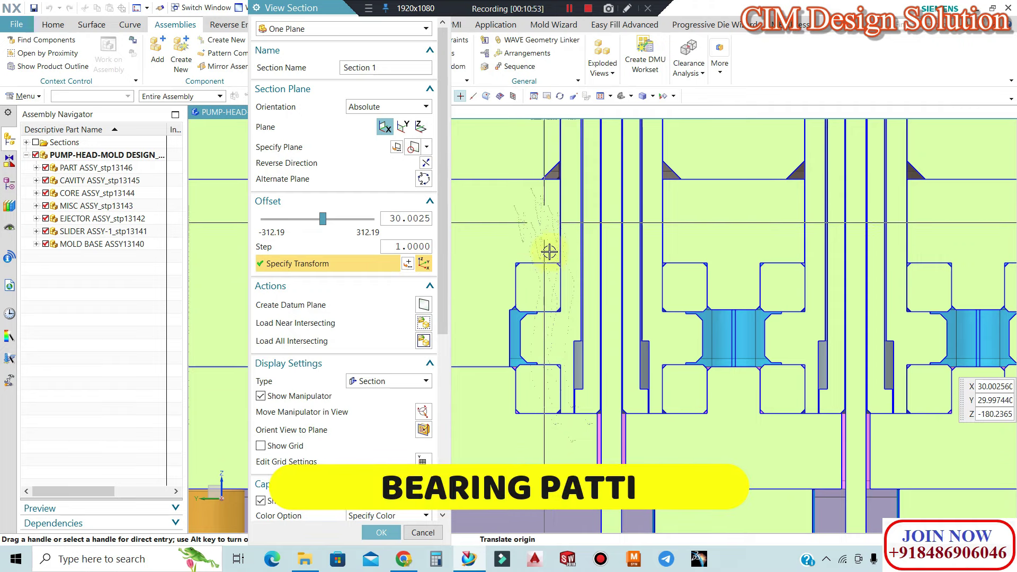
{"action": "scroll", "coordinate": [555, 345], "scroll_direction": "down", "scroll_amount": 2}
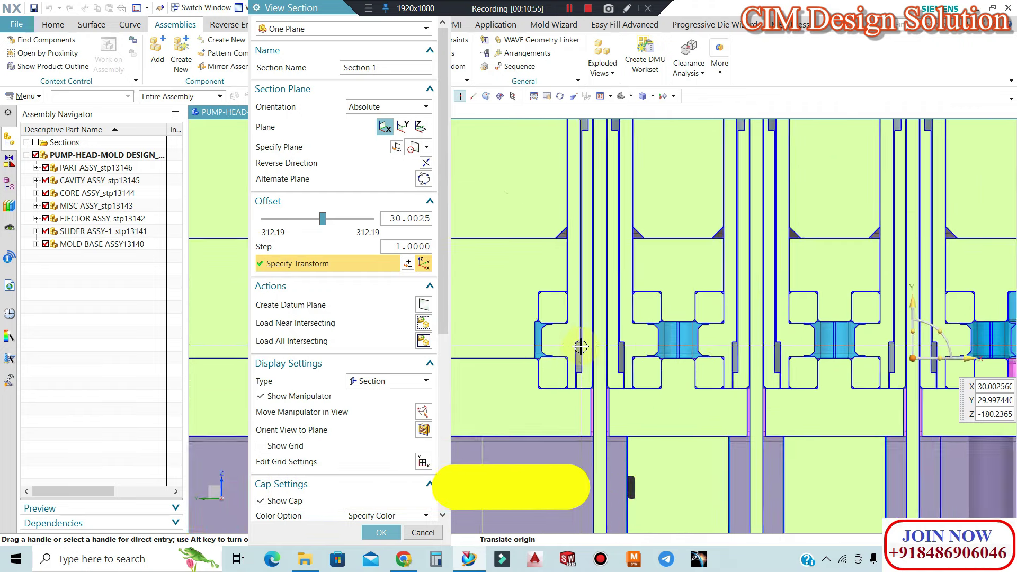
{"action": "scroll", "coordinate": [583, 307], "scroll_direction": "down", "scroll_amount": 2}
{"action": "scroll", "coordinate": [583, 272], "scroll_direction": "down", "scroll_amount": 2}
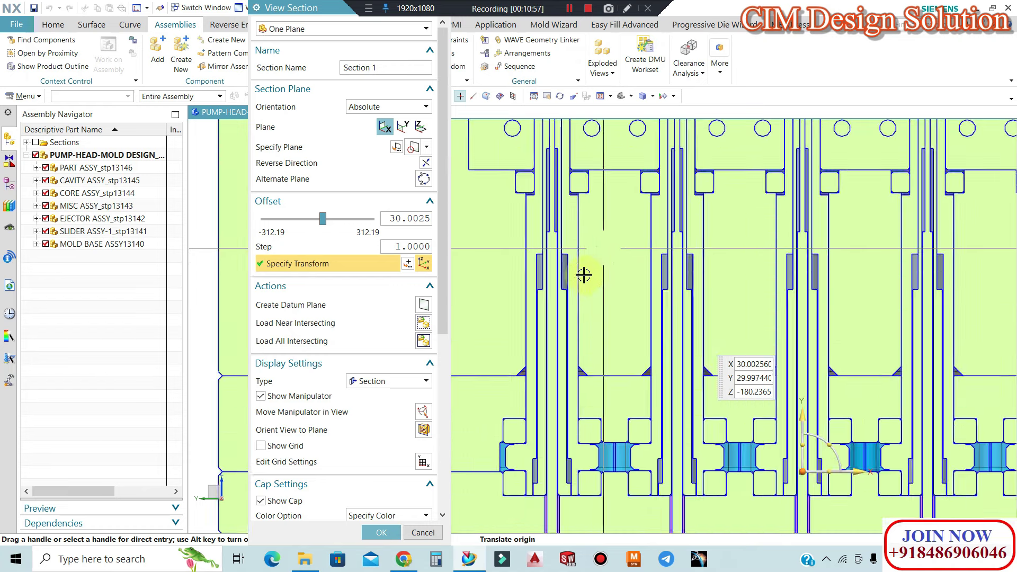
{"action": "scroll", "coordinate": [566, 271], "scroll_direction": "down", "scroll_amount": 1}
{"action": "scroll", "coordinate": [551, 270], "scroll_direction": "down", "scroll_amount": 1}
{"action": "scroll", "coordinate": [573, 274], "scroll_direction": "down", "scroll_amount": 1}
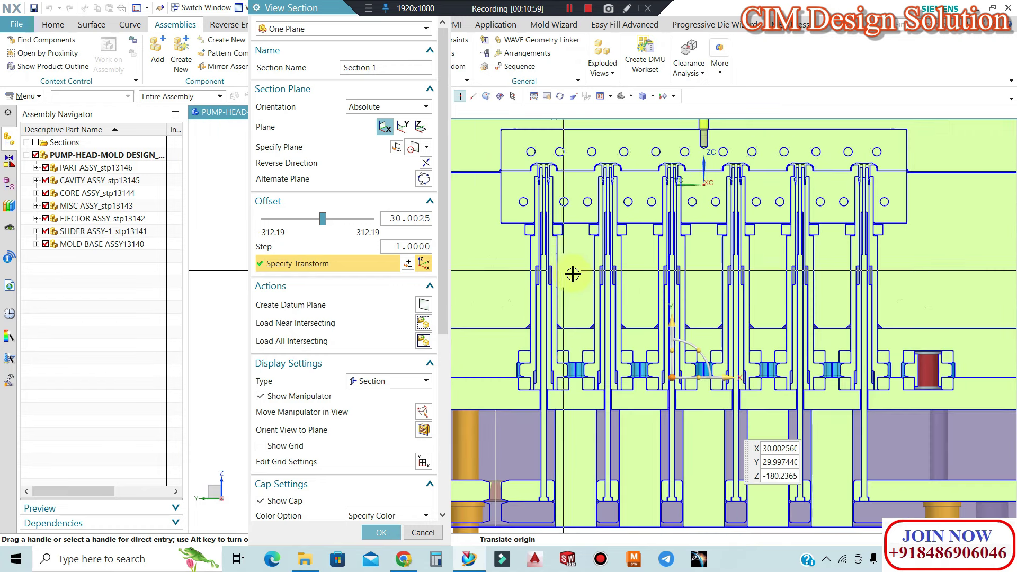
{"action": "scroll", "coordinate": [582, 328], "scroll_direction": "down", "scroll_amount": 1}
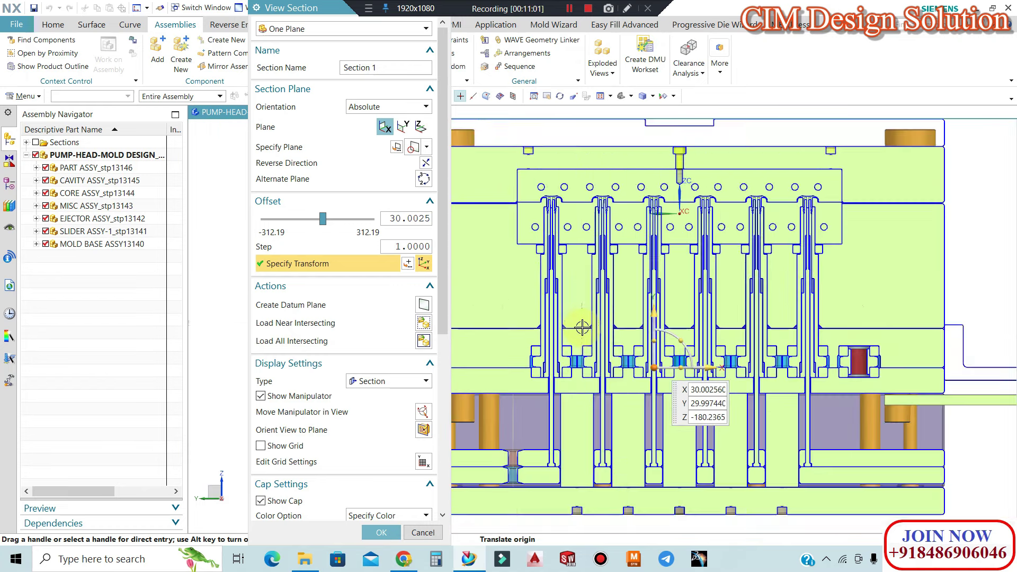
Zoom in and out to review the whole lengthwise cut through the cavity row
{"action": "scroll", "coordinate": [551, 195], "scroll_direction": "up", "scroll_amount": 2}
{"action": "scroll", "coordinate": [551, 181], "scroll_direction": "up", "scroll_amount": 2}
{"action": "scroll", "coordinate": [547, 180], "scroll_direction": "up", "scroll_amount": 1}
{"action": "scroll", "coordinate": [540, 186], "scroll_direction": "down", "scroll_amount": 1}
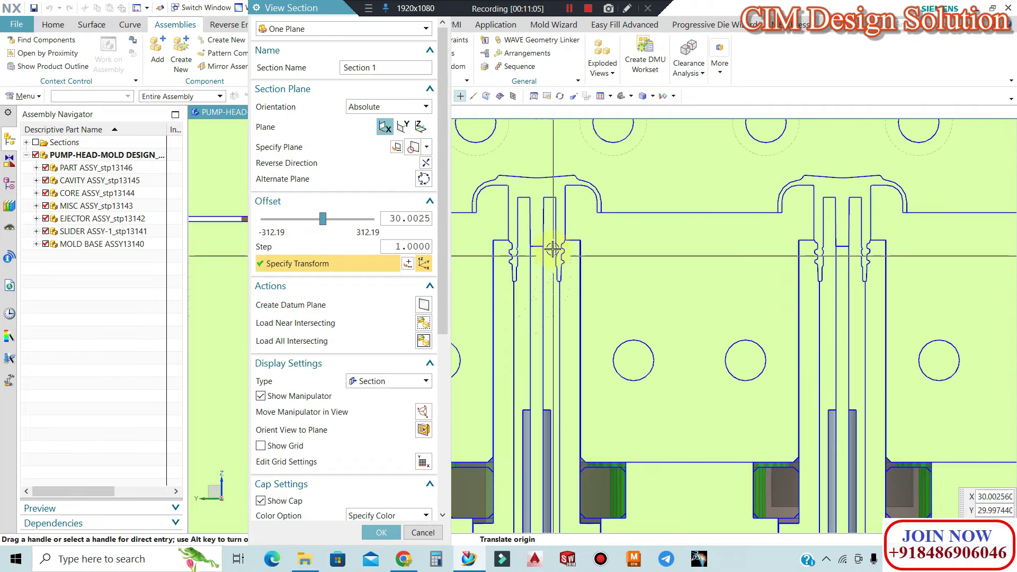
{"action": "scroll", "coordinate": [551, 249], "scroll_direction": "down", "scroll_amount": 1}
{"action": "scroll", "coordinate": [531, 438], "scroll_direction": "up", "scroll_amount": 1}
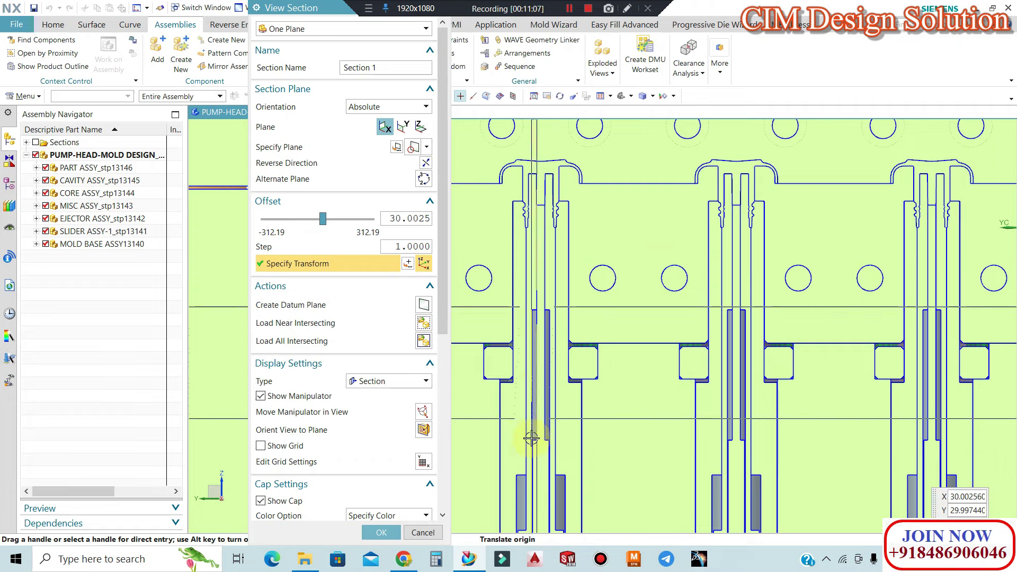
{"action": "scroll", "coordinate": [545, 297], "scroll_direction": "down", "scroll_amount": 1}
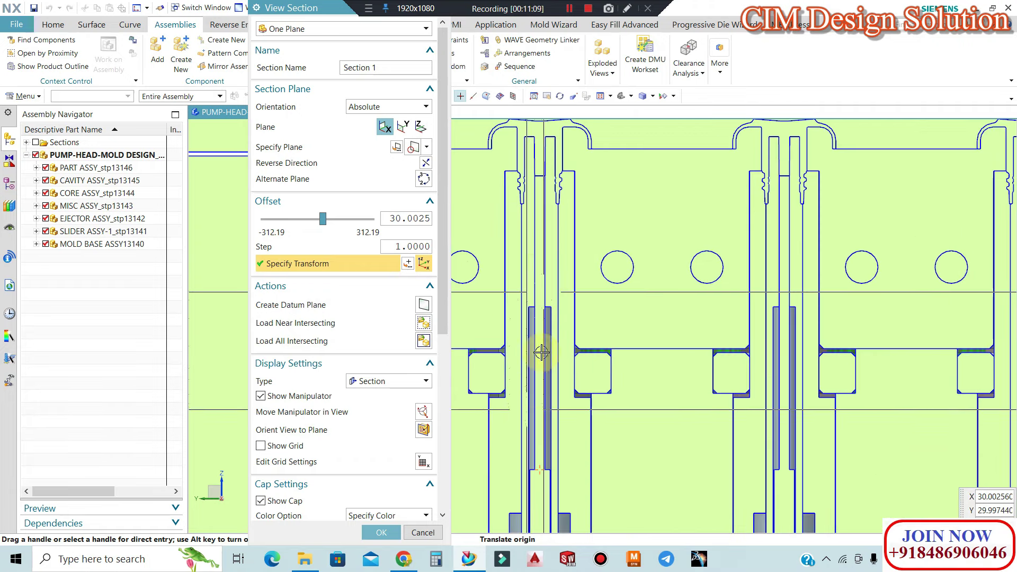
{"action": "scroll", "coordinate": [540, 328], "scroll_direction": "down", "scroll_amount": 1}
{"action": "scroll", "coordinate": [537, 434], "scroll_direction": "down", "scroll_amount": 1}
{"action": "scroll", "coordinate": [545, 286], "scroll_direction": "down", "scroll_amount": 1}
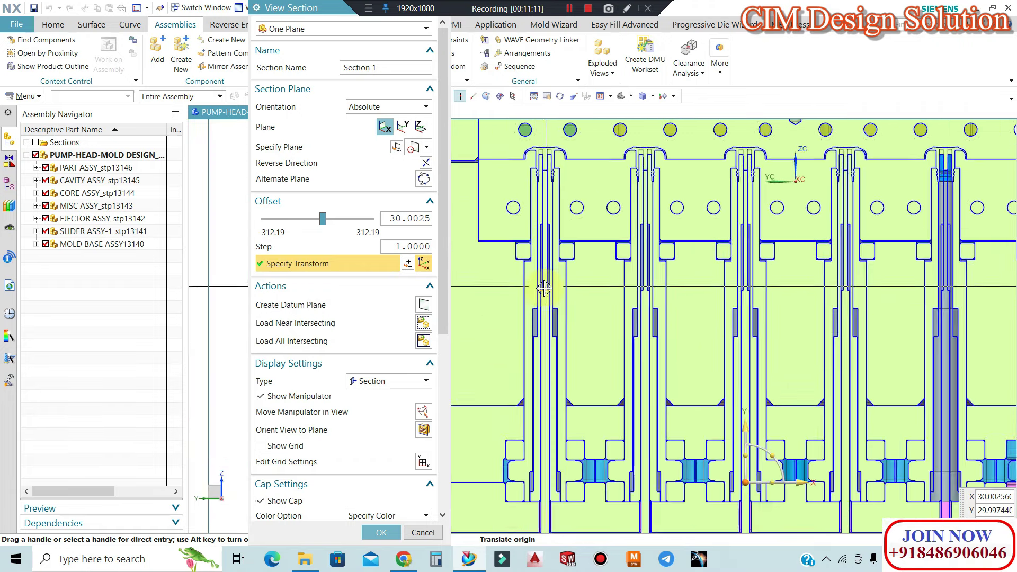
{"action": "scroll", "coordinate": [540, 421], "scroll_direction": "down", "scroll_amount": 1}
{"action": "scroll", "coordinate": [546, 420], "scroll_direction": "up", "scroll_amount": 1}
{"action": "scroll", "coordinate": [561, 370], "scroll_direction": "up", "scroll_amount": 1}
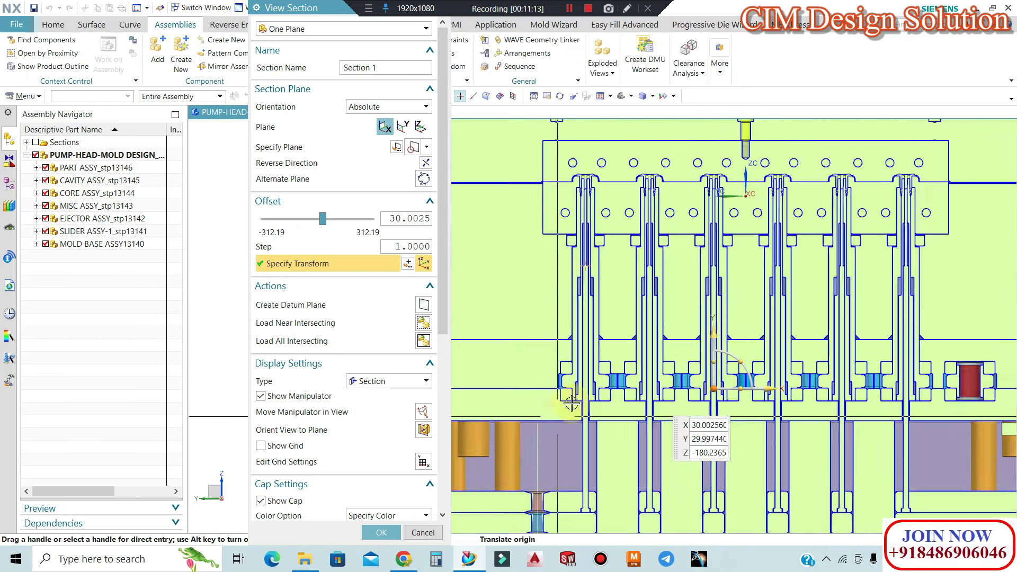
{"action": "scroll", "coordinate": [577, 297], "scroll_direction": "up", "scroll_amount": 1}
{"action": "scroll", "coordinate": [582, 223], "scroll_direction": "up", "scroll_amount": 1}
{"action": "scroll", "coordinate": [584, 201], "scroll_direction": "up", "scroll_amount": 2}
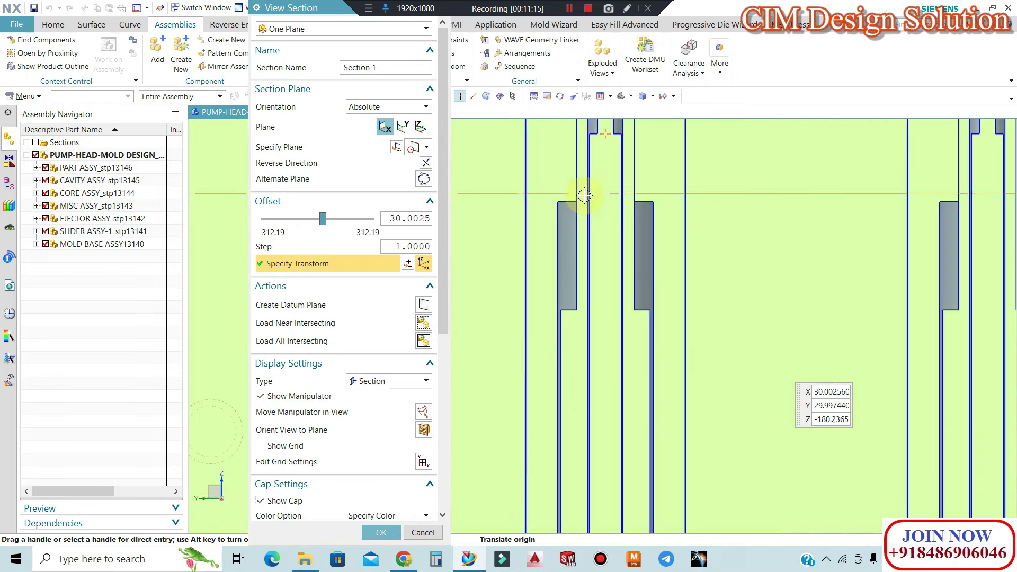
{"action": "scroll", "coordinate": [573, 263], "scroll_direction": "down", "scroll_amount": 1}
{"action": "scroll", "coordinate": [579, 277], "scroll_direction": "down", "scroll_amount": 1}
{"action": "scroll", "coordinate": [574, 277], "scroll_direction": "down", "scroll_amount": 1}
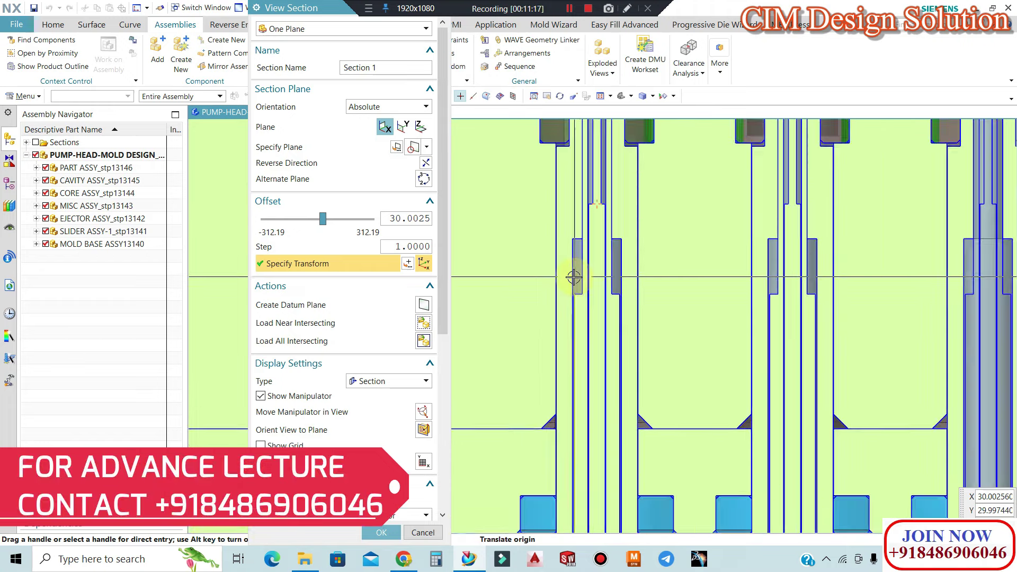
{"action": "scroll", "coordinate": [567, 283], "scroll_direction": "down", "scroll_amount": 1}
{"action": "scroll", "coordinate": [566, 283], "scroll_direction": "down", "scroll_amount": 2}
{"action": "scroll", "coordinate": [567, 283], "scroll_direction": "down", "scroll_amount": 2}
{"action": "scroll", "coordinate": [567, 283], "scroll_direction": "down", "scroll_amount": 1}
{"action": "mouse_move", "coordinate": [619, 288]}
{"action": "middle_mouse_down"}
{"action": "mouse_move", "coordinate": [633, 289]}
{"action": "mouse_move", "coordinate": [654, 222]}
{"action": "middle_mouse_up"}
{"action": "scroll", "coordinate": [656, 209], "scroll_direction": "up", "scroll_amount": 3}
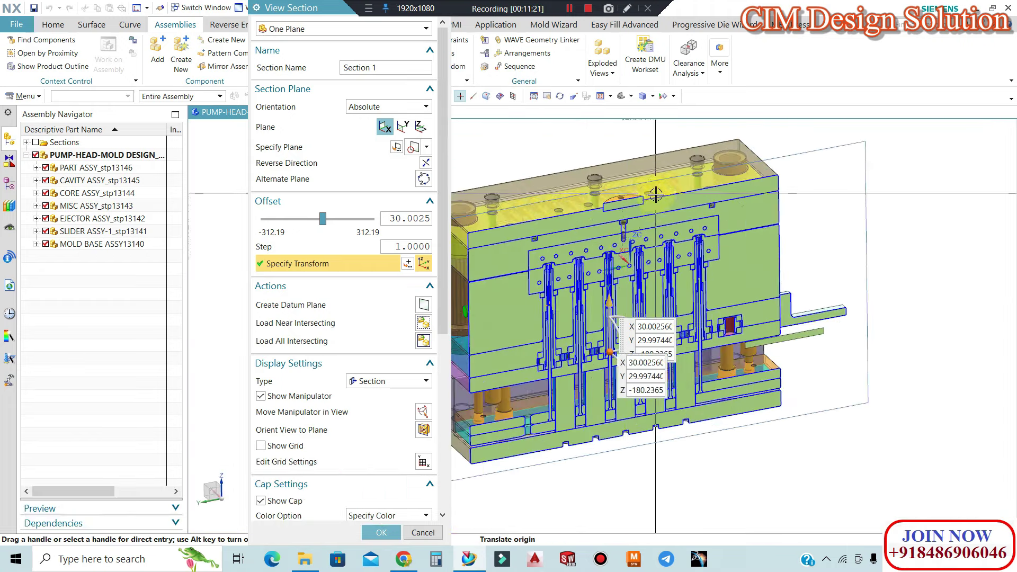
{"action": "scroll", "coordinate": [656, 209], "scroll_direction": "up", "scroll_amount": 1}
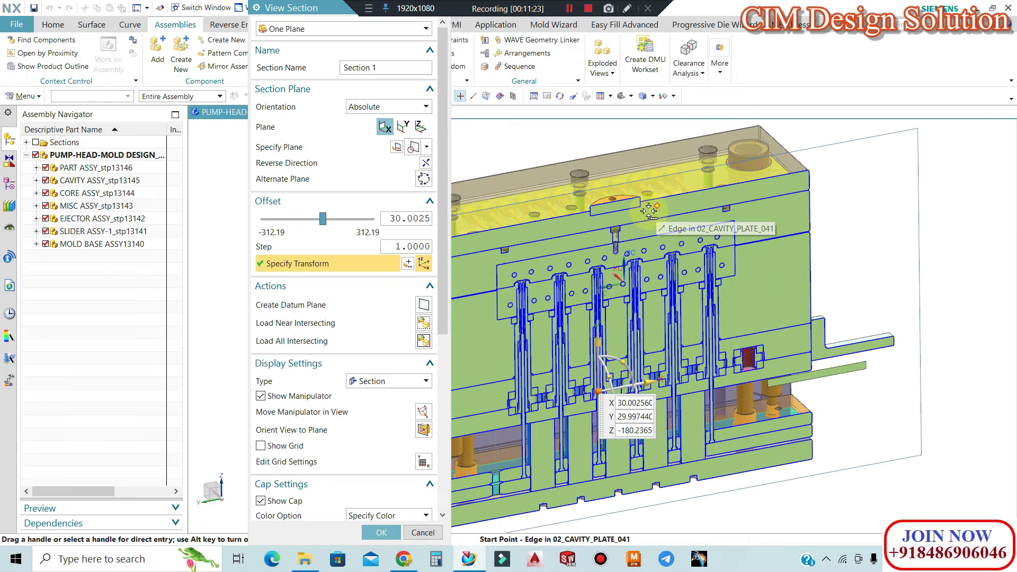
{"action": "scroll", "coordinate": [610, 371], "scroll_direction": "up", "scroll_amount": 1}
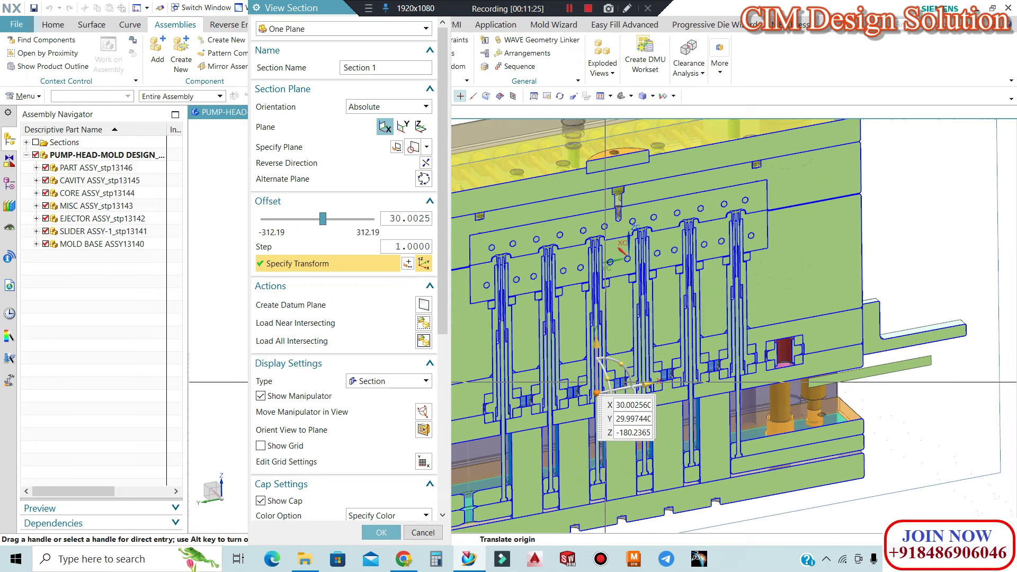